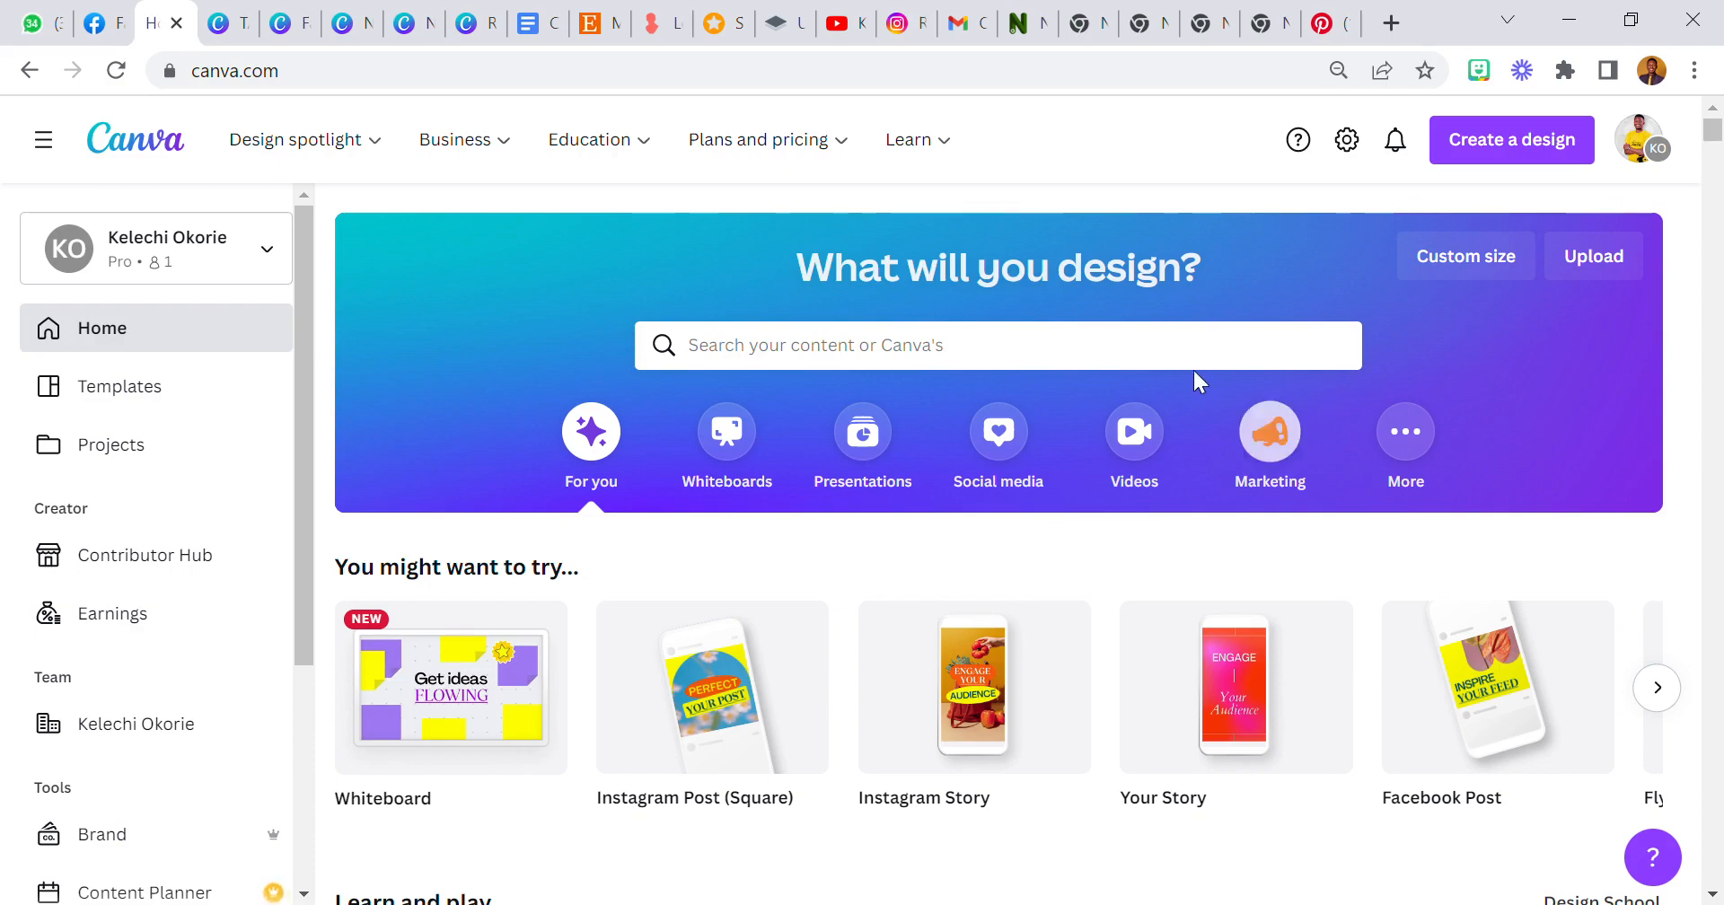
scroll(1185, 364, down, 9)
scroll(1175, 356, up, 9)
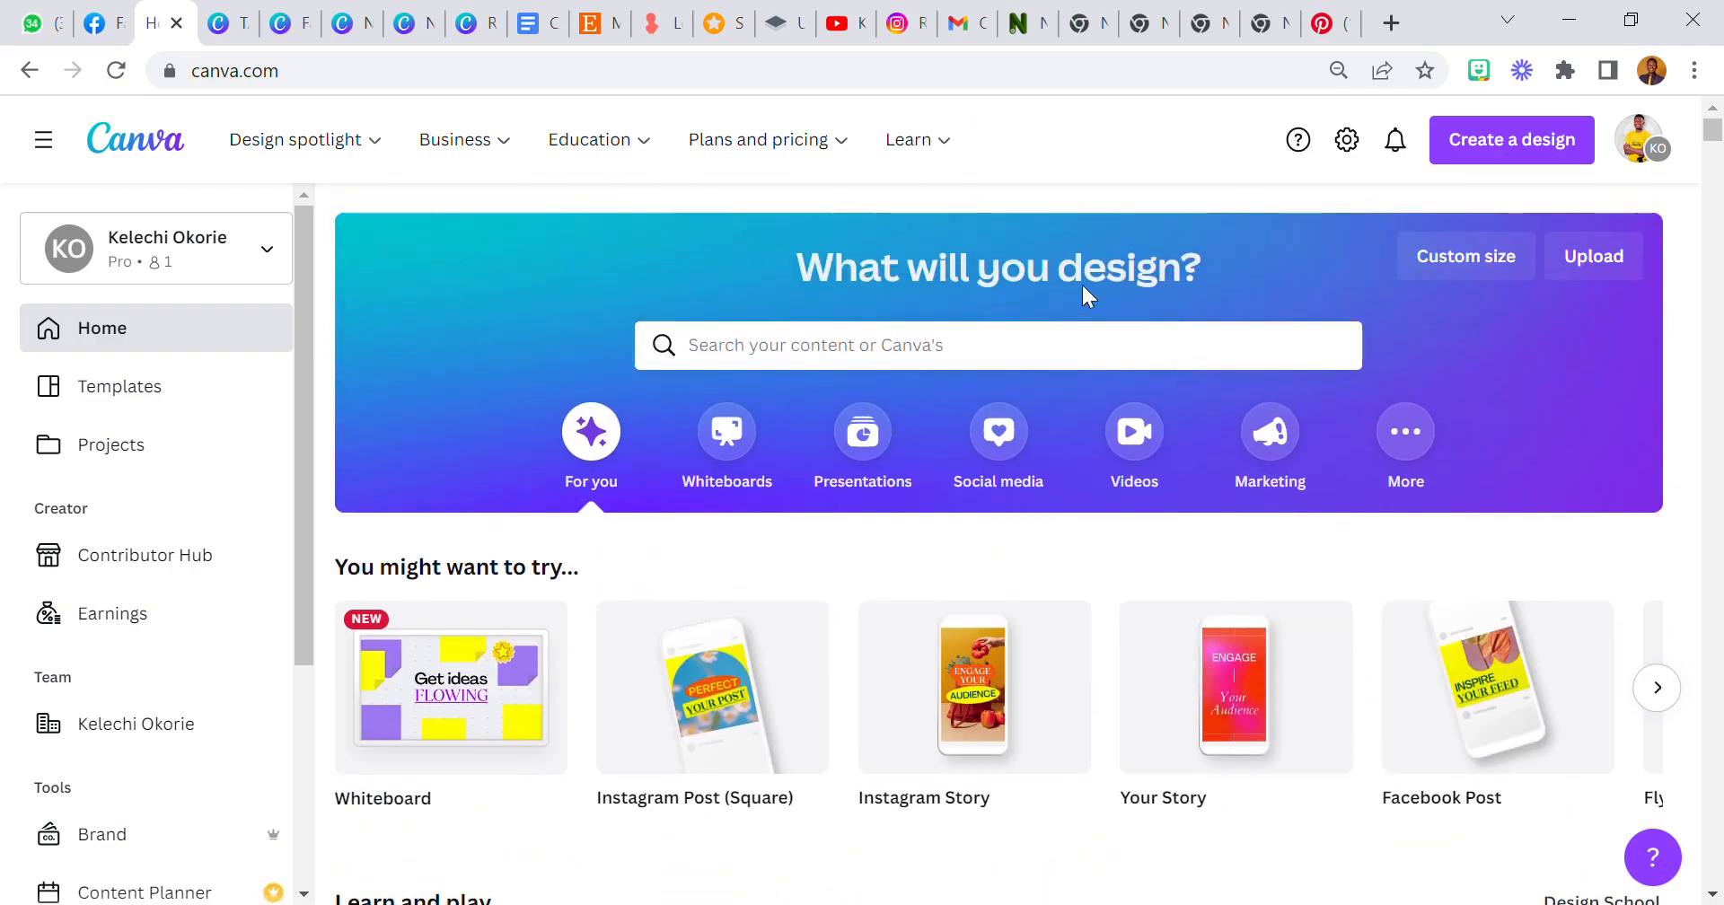
mouse_move(953, 181)
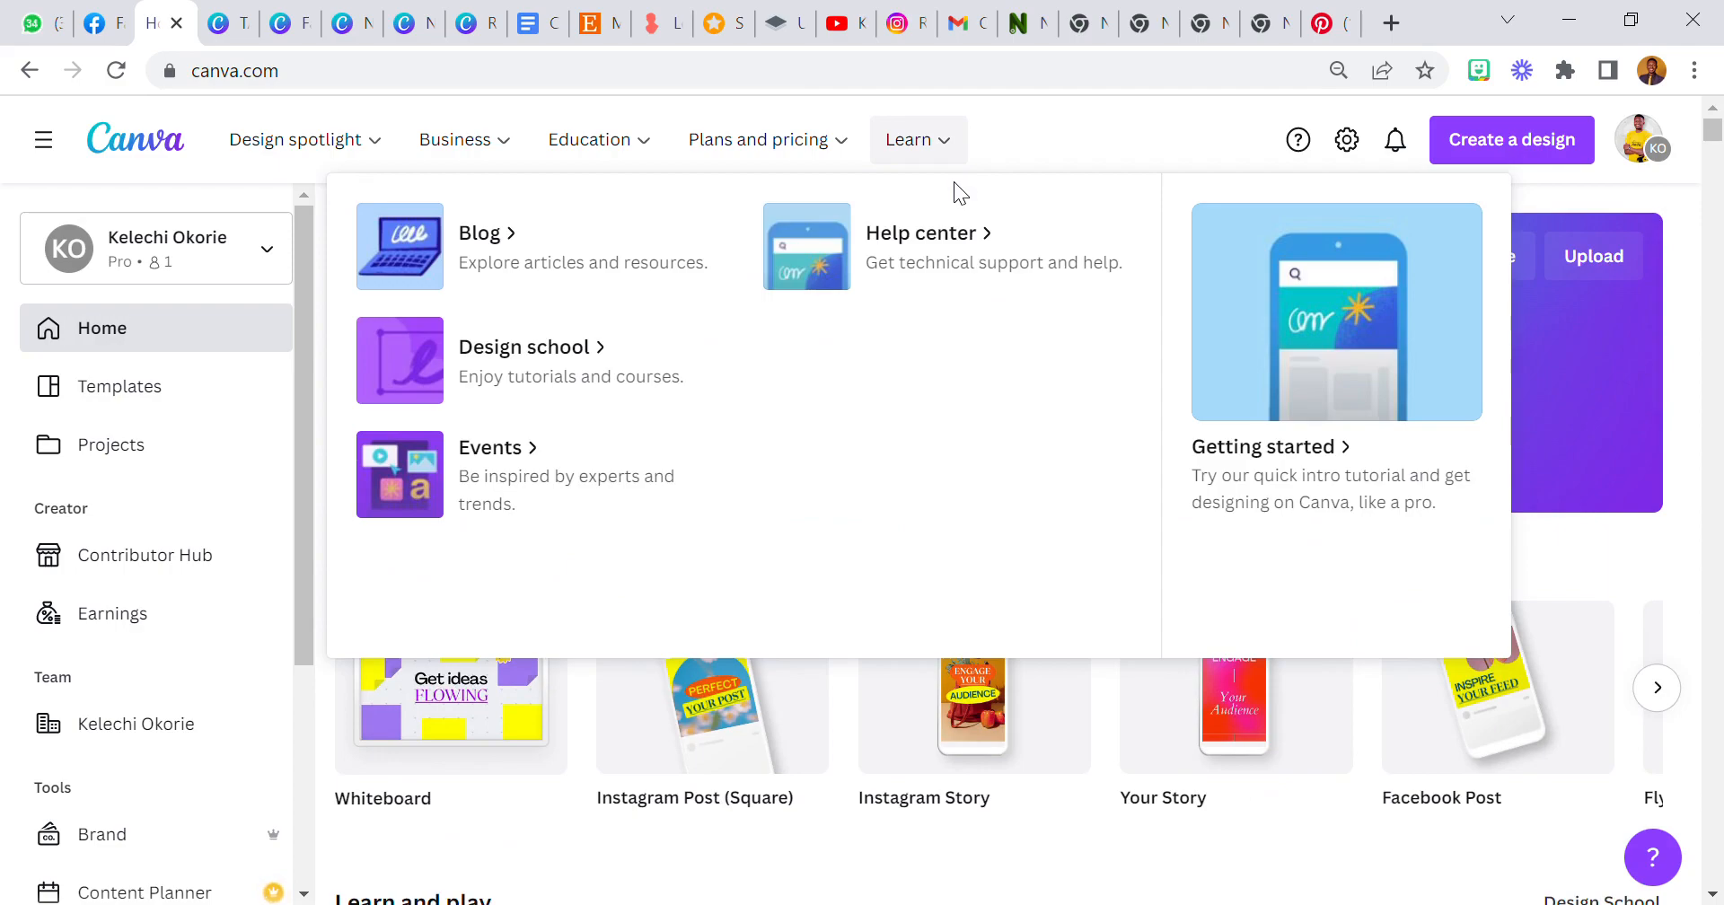
scroll(808, 503, down, 10)
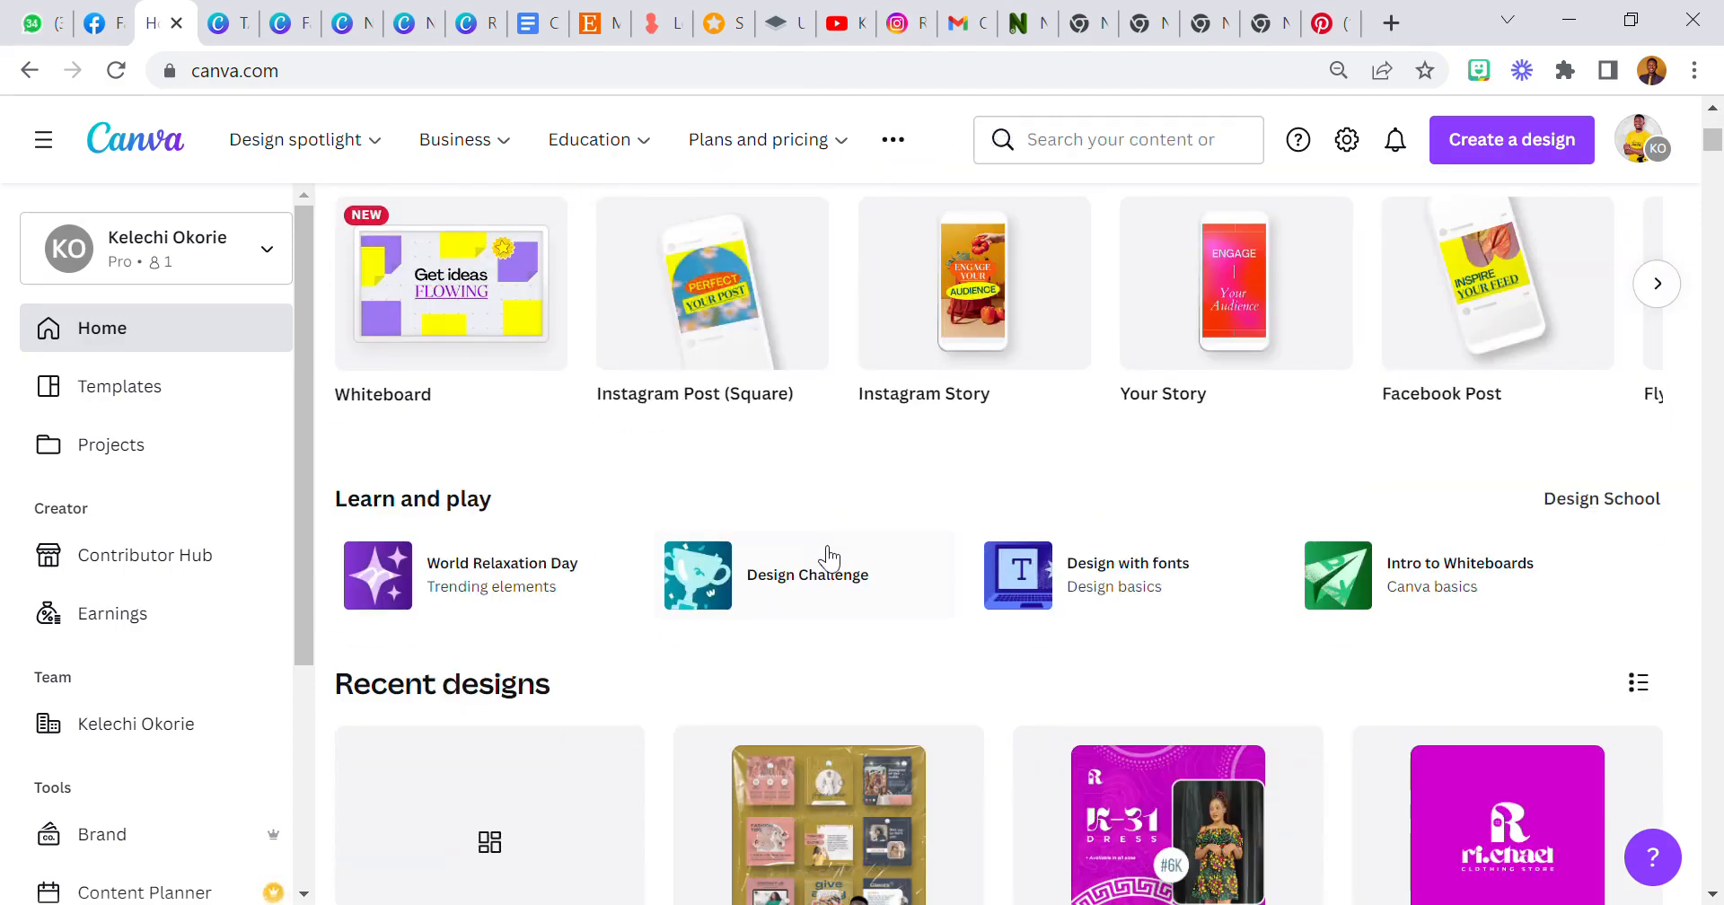
scroll(779, 530, up, 3)
scroll(772, 525, down, 3)
scroll(772, 519, up, 8)
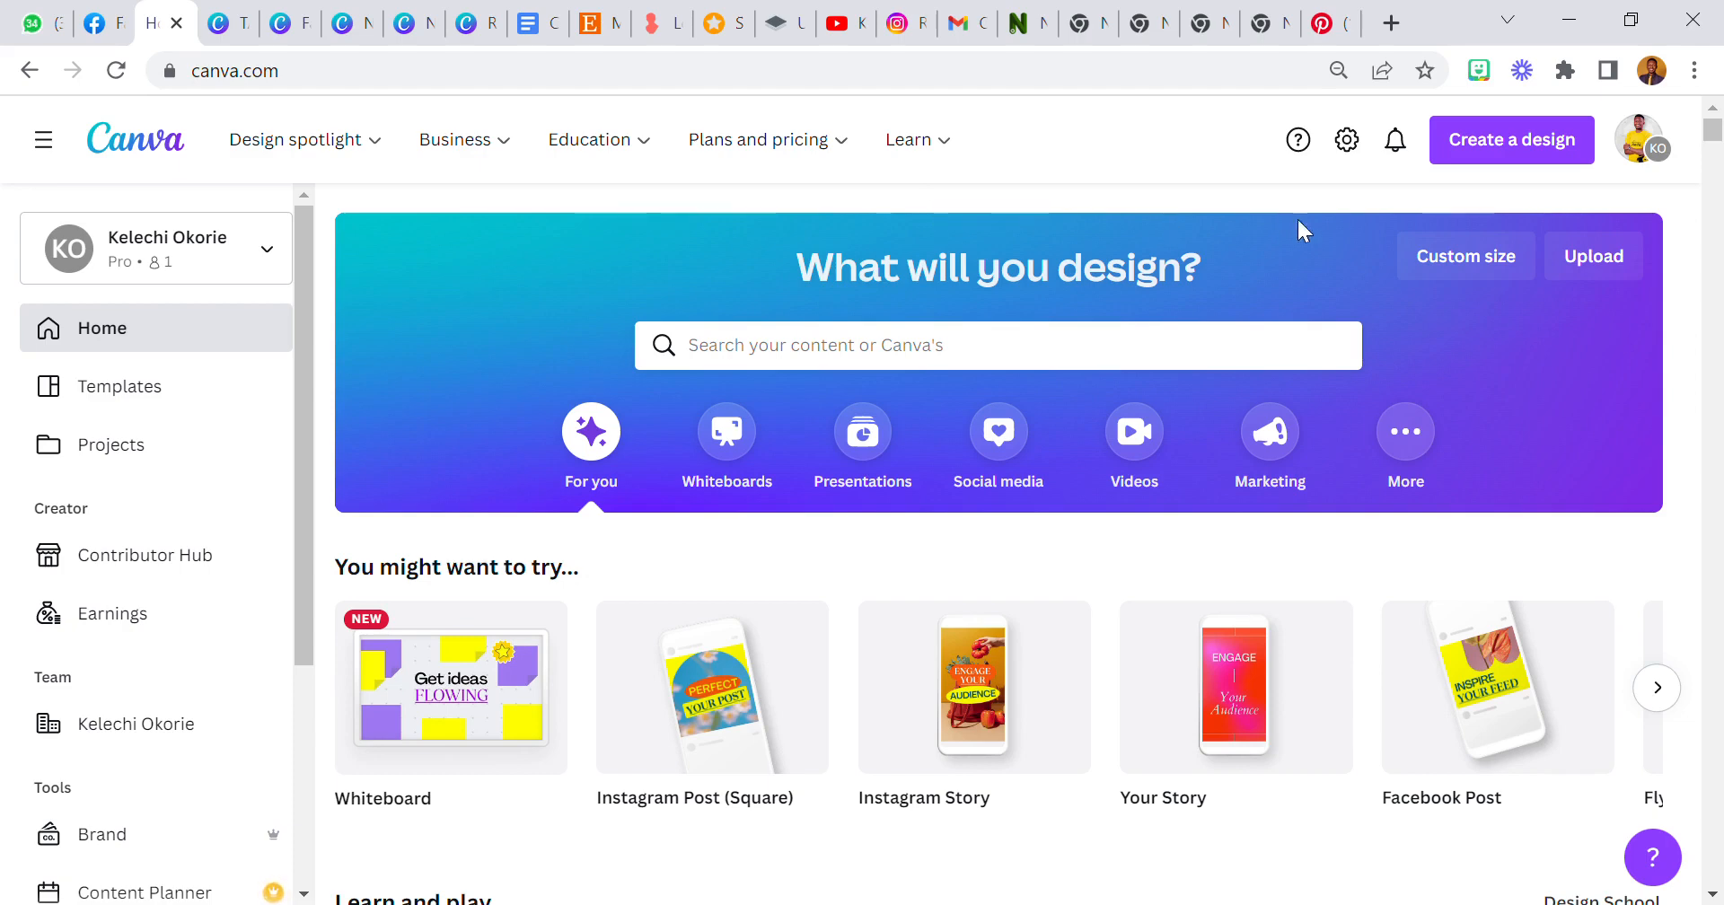
Create a new Instagram Post (Square) design.
click(1492, 172)
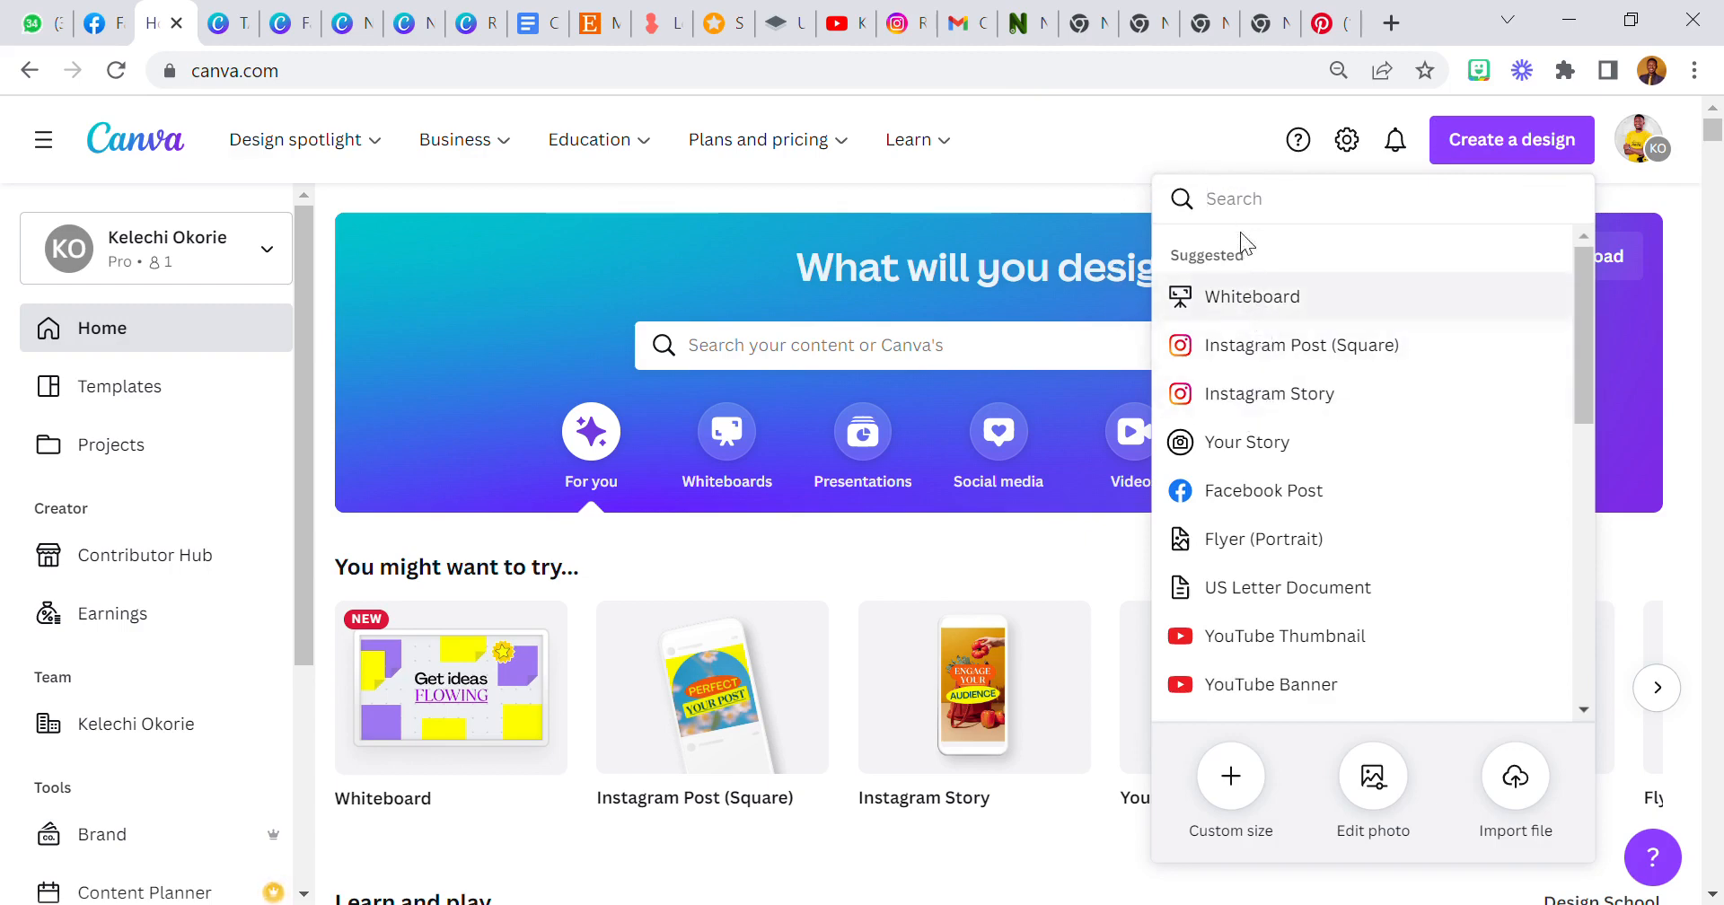
click(1271, 350)
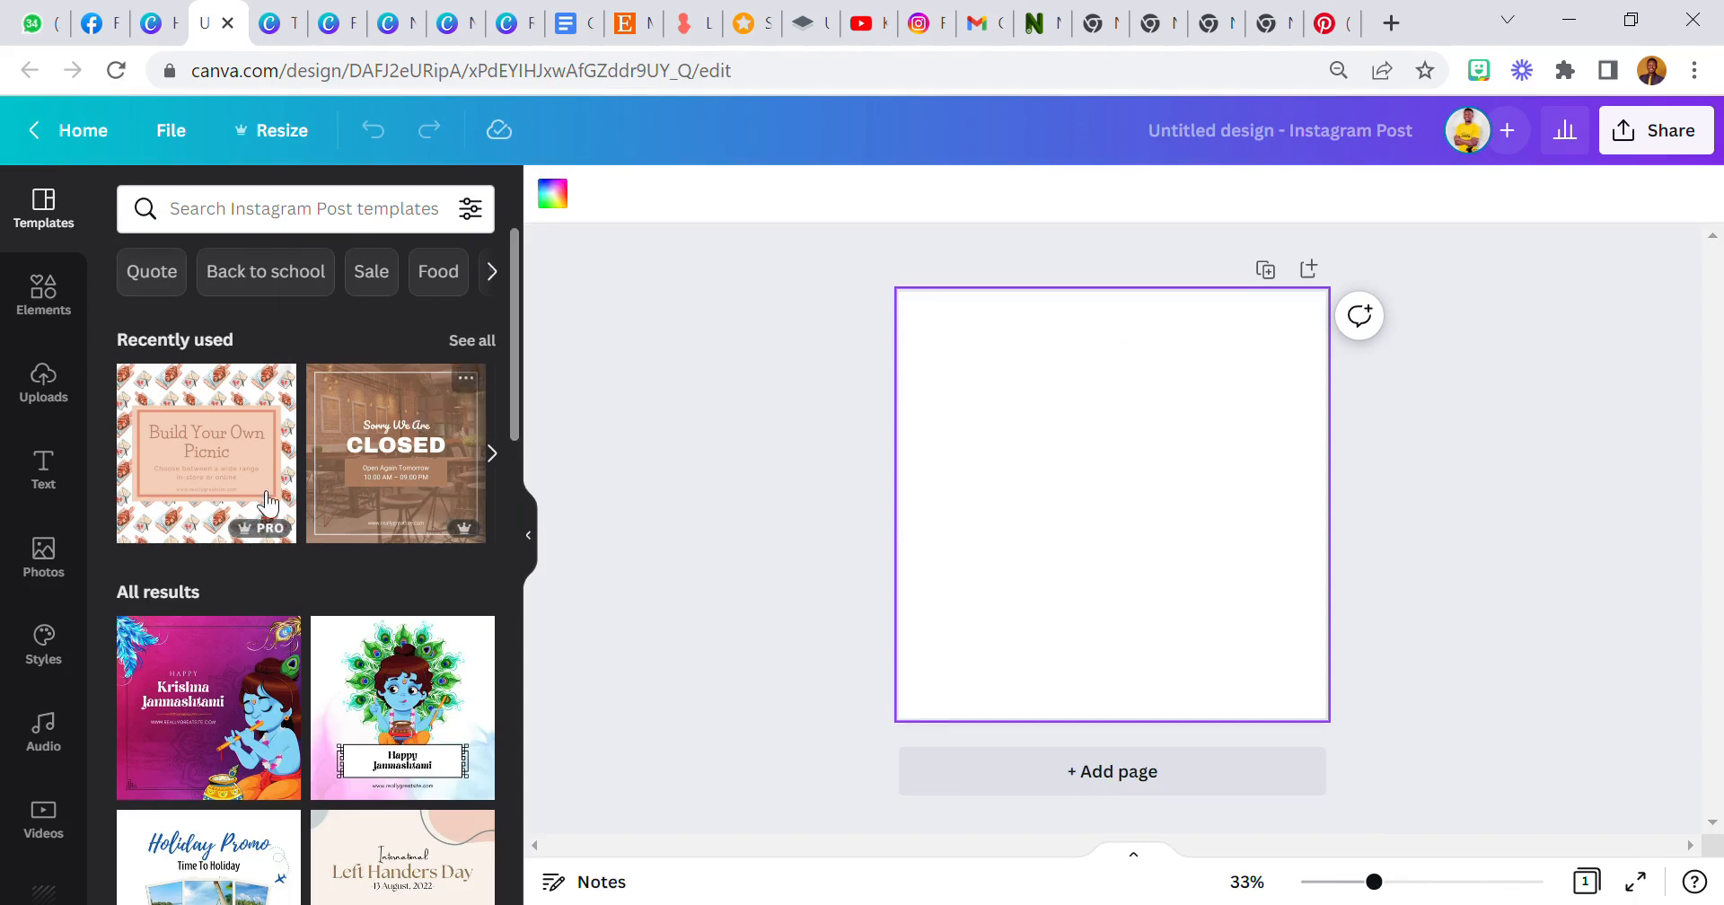
Search the photo library for fashion images and browse the results.
click(54, 557)
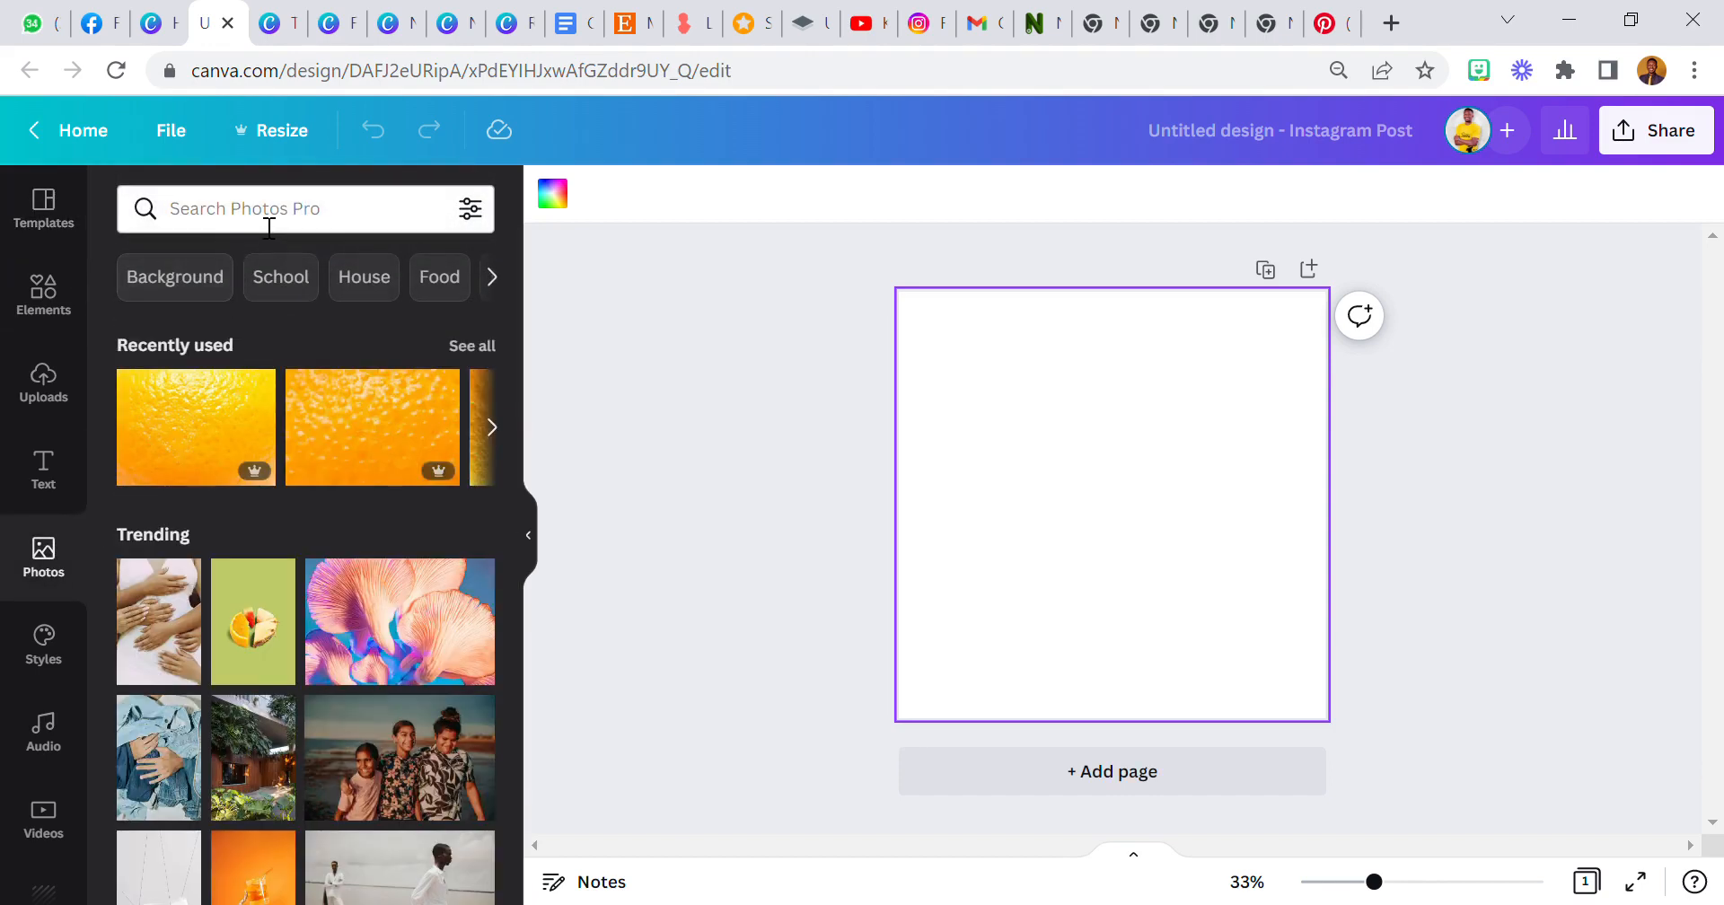
click(269, 228)
text(fashion)
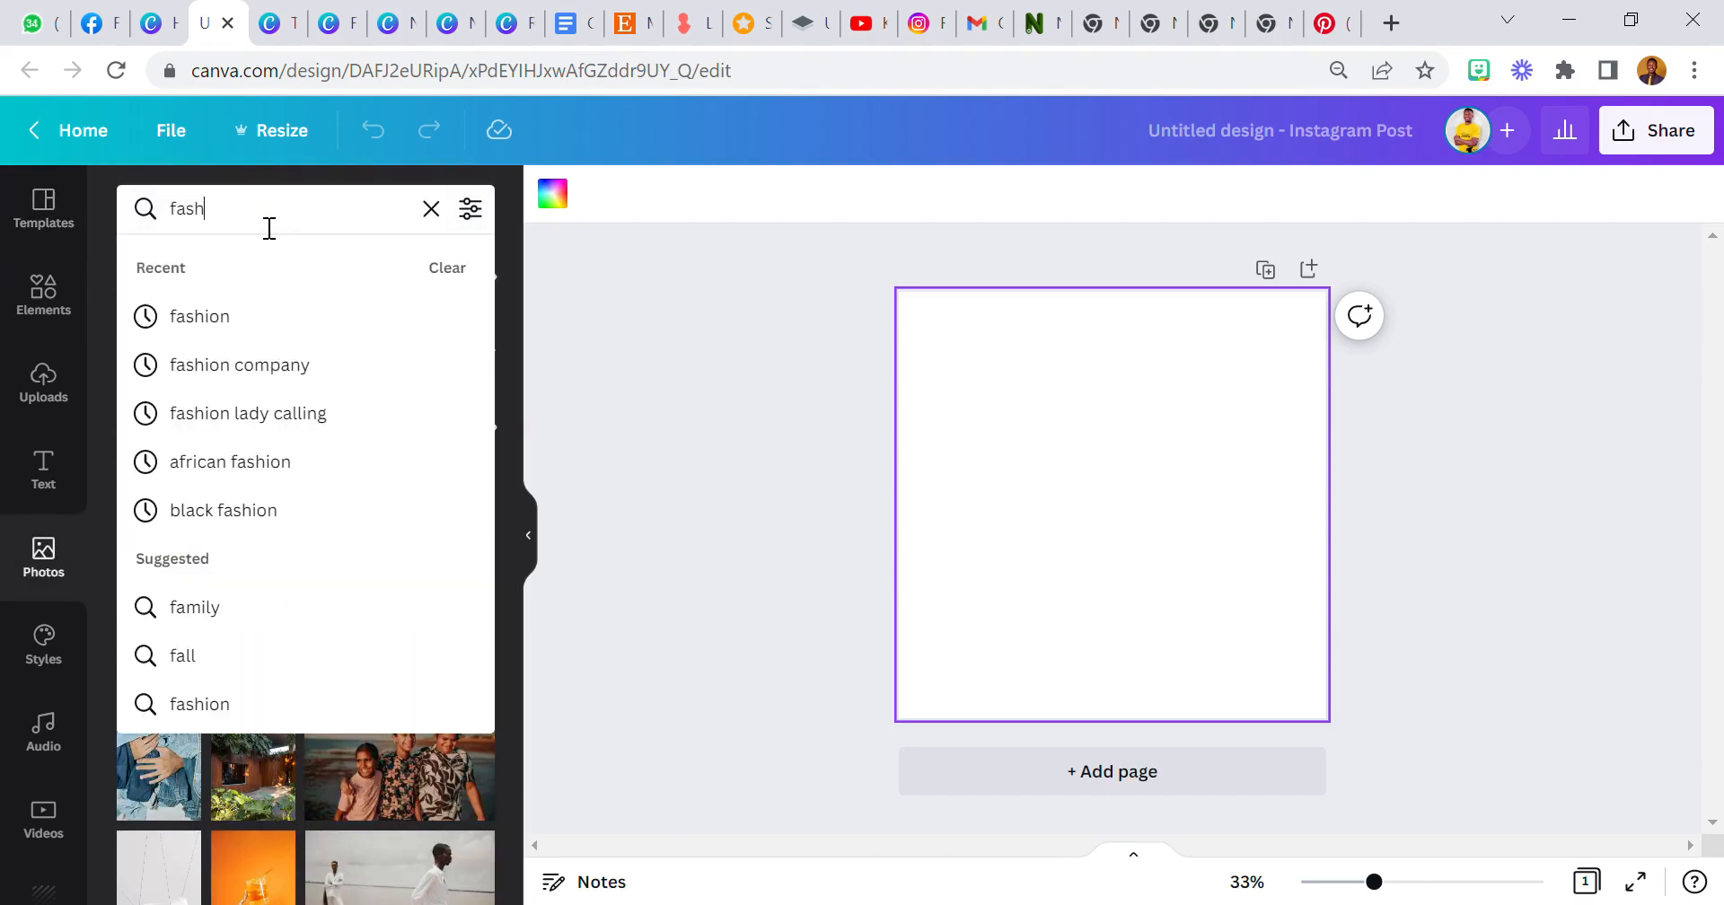
key(Return)
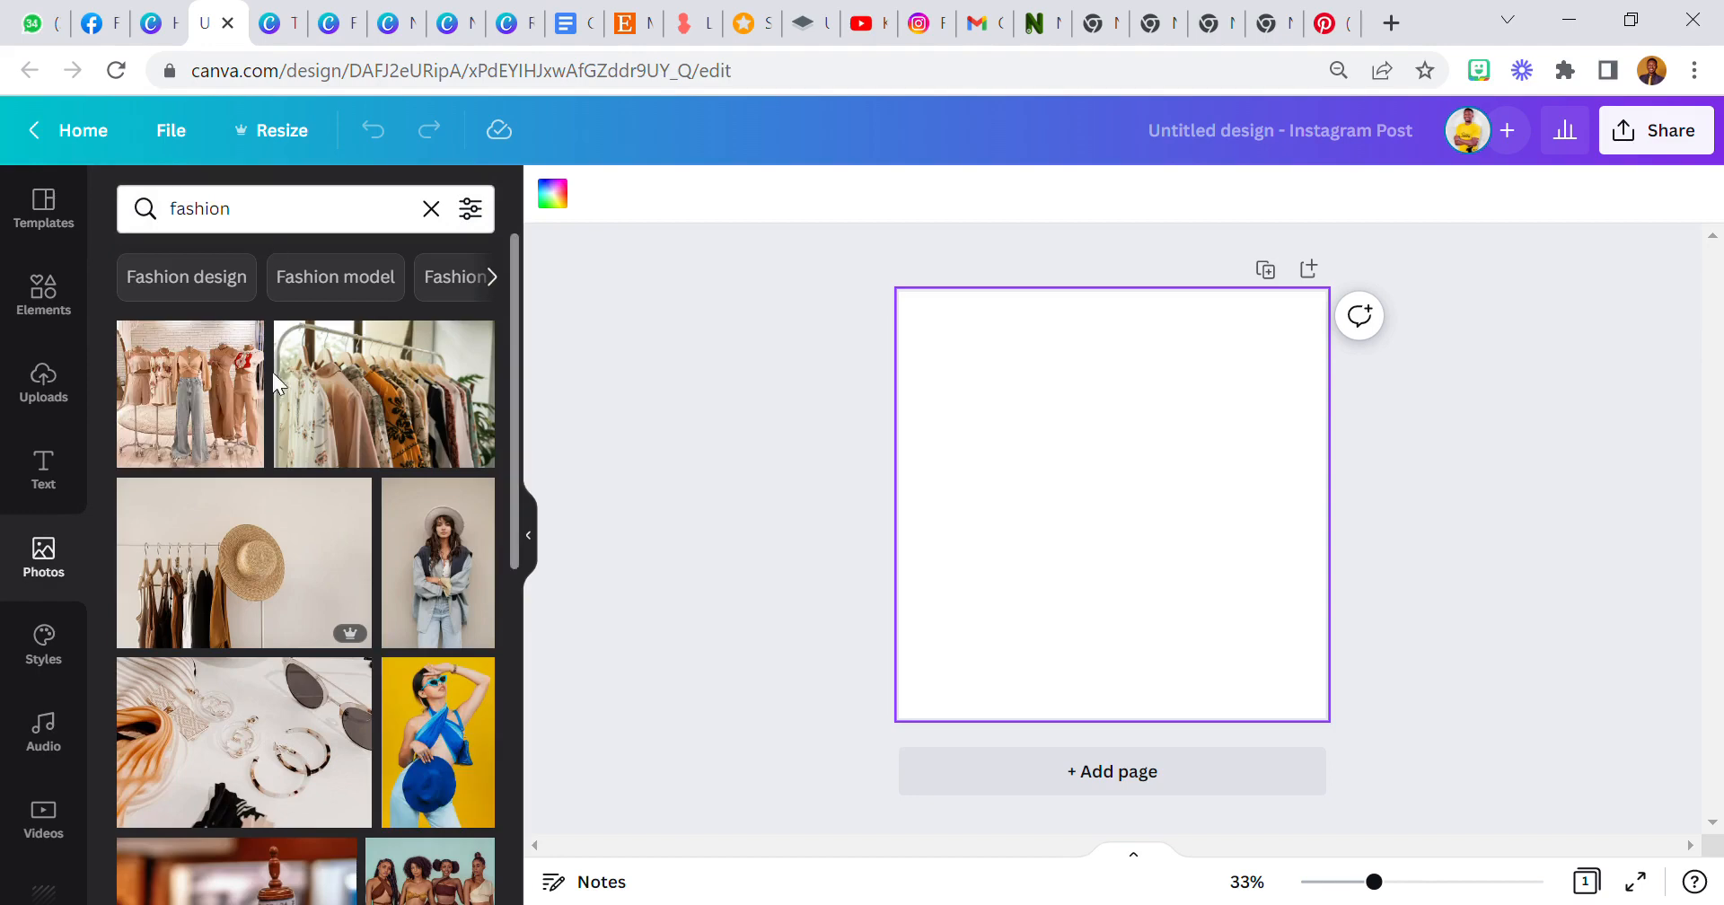
scroll(274, 386, down, 5)
scroll(289, 429, down, 6)
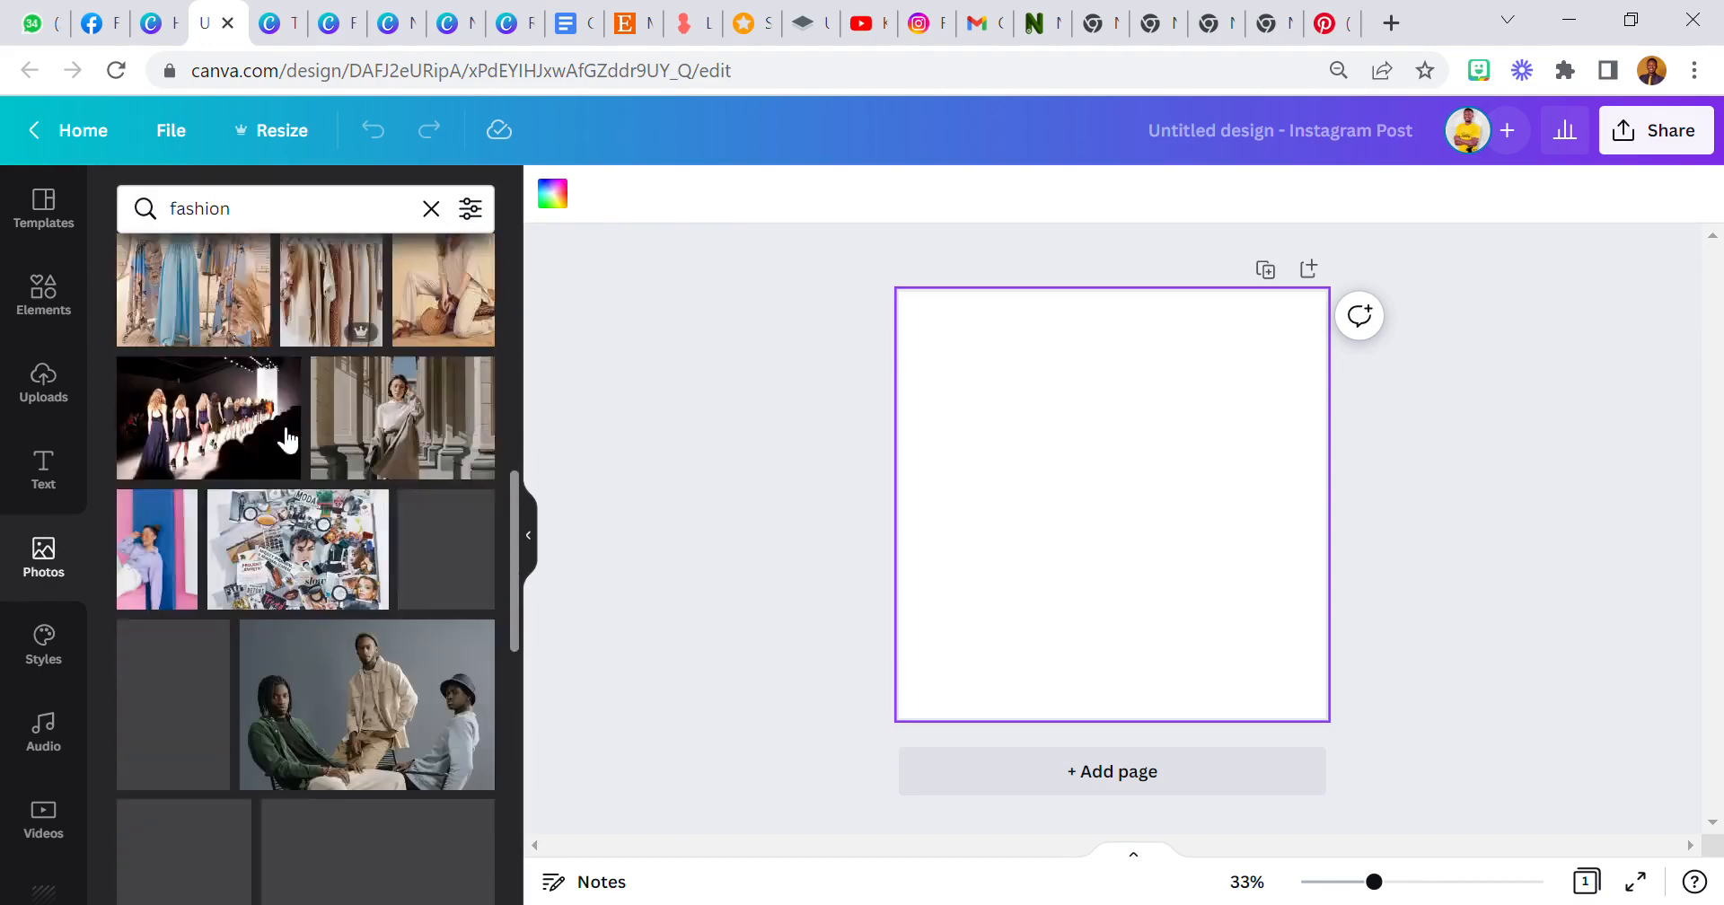
scroll(295, 451, down, 2)
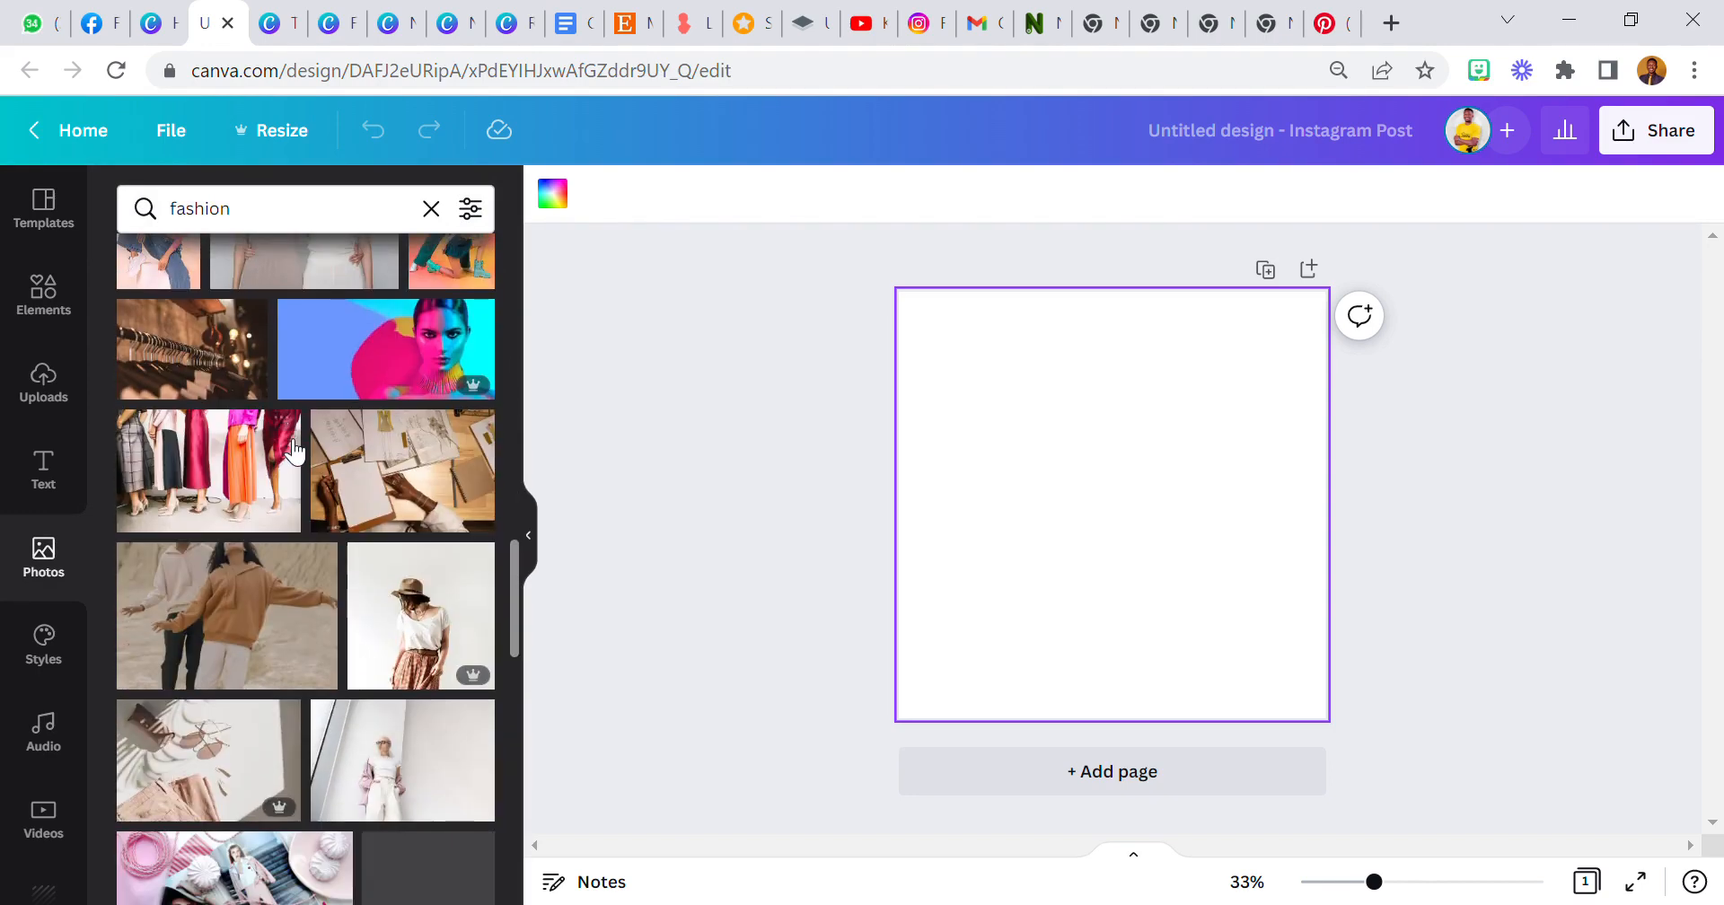
scroll(295, 451, up, 2)
scroll(295, 451, down, 3)
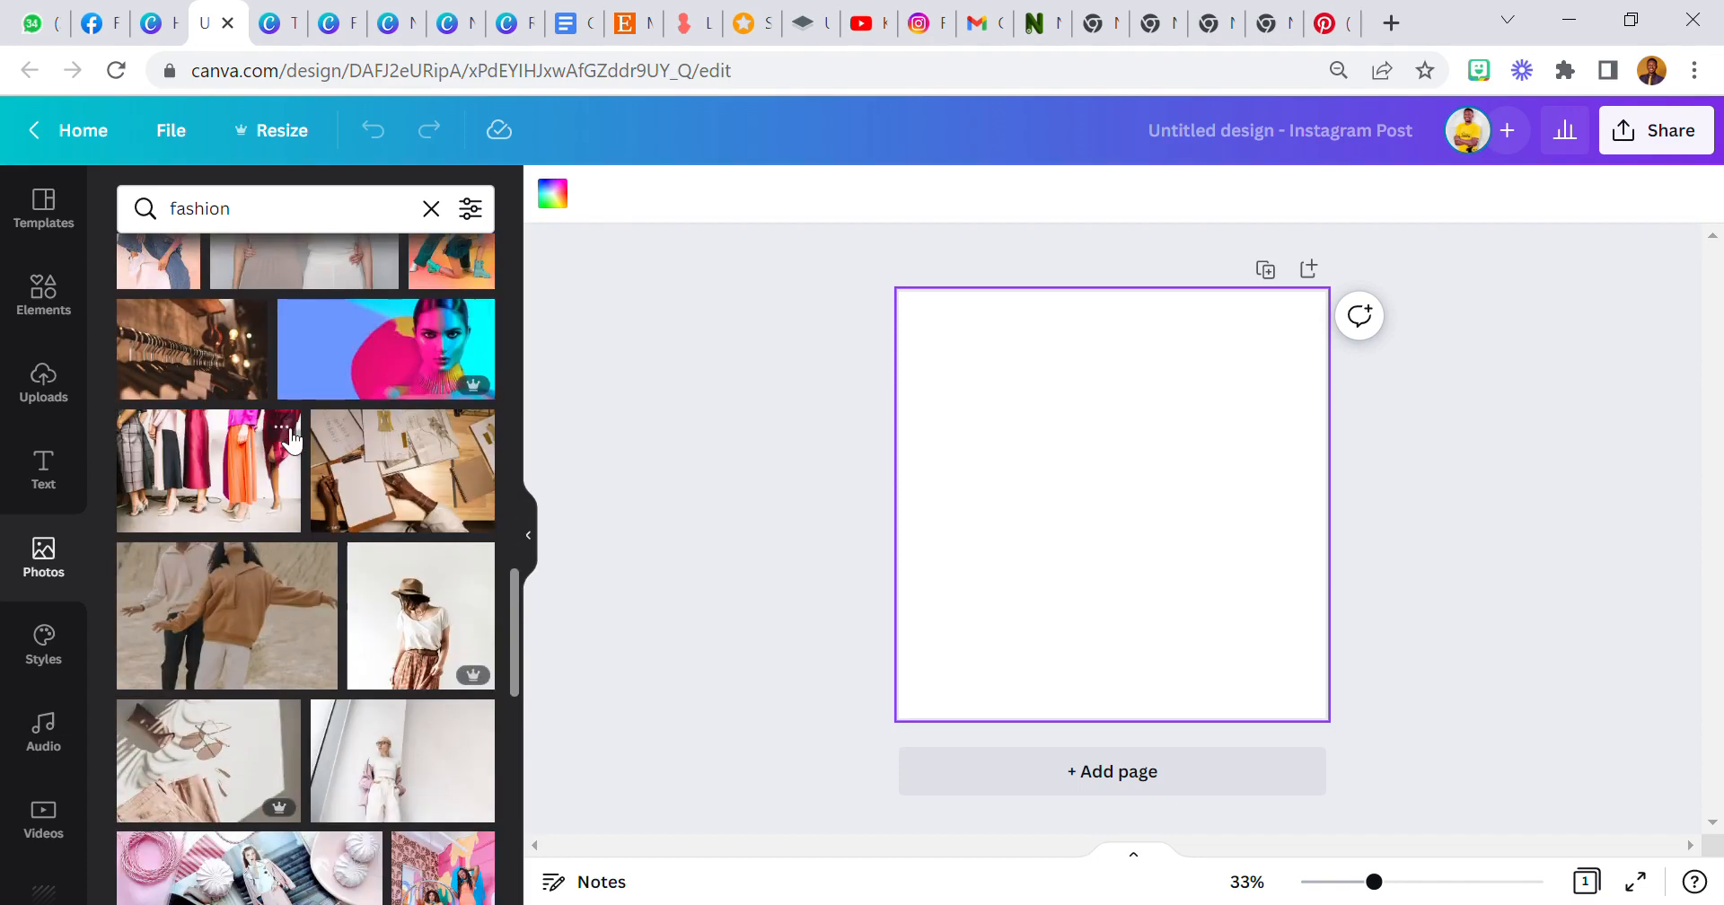
Filter the fashion photo results to cut-outs only.
click(469, 208)
scroll(281, 460, down, 2)
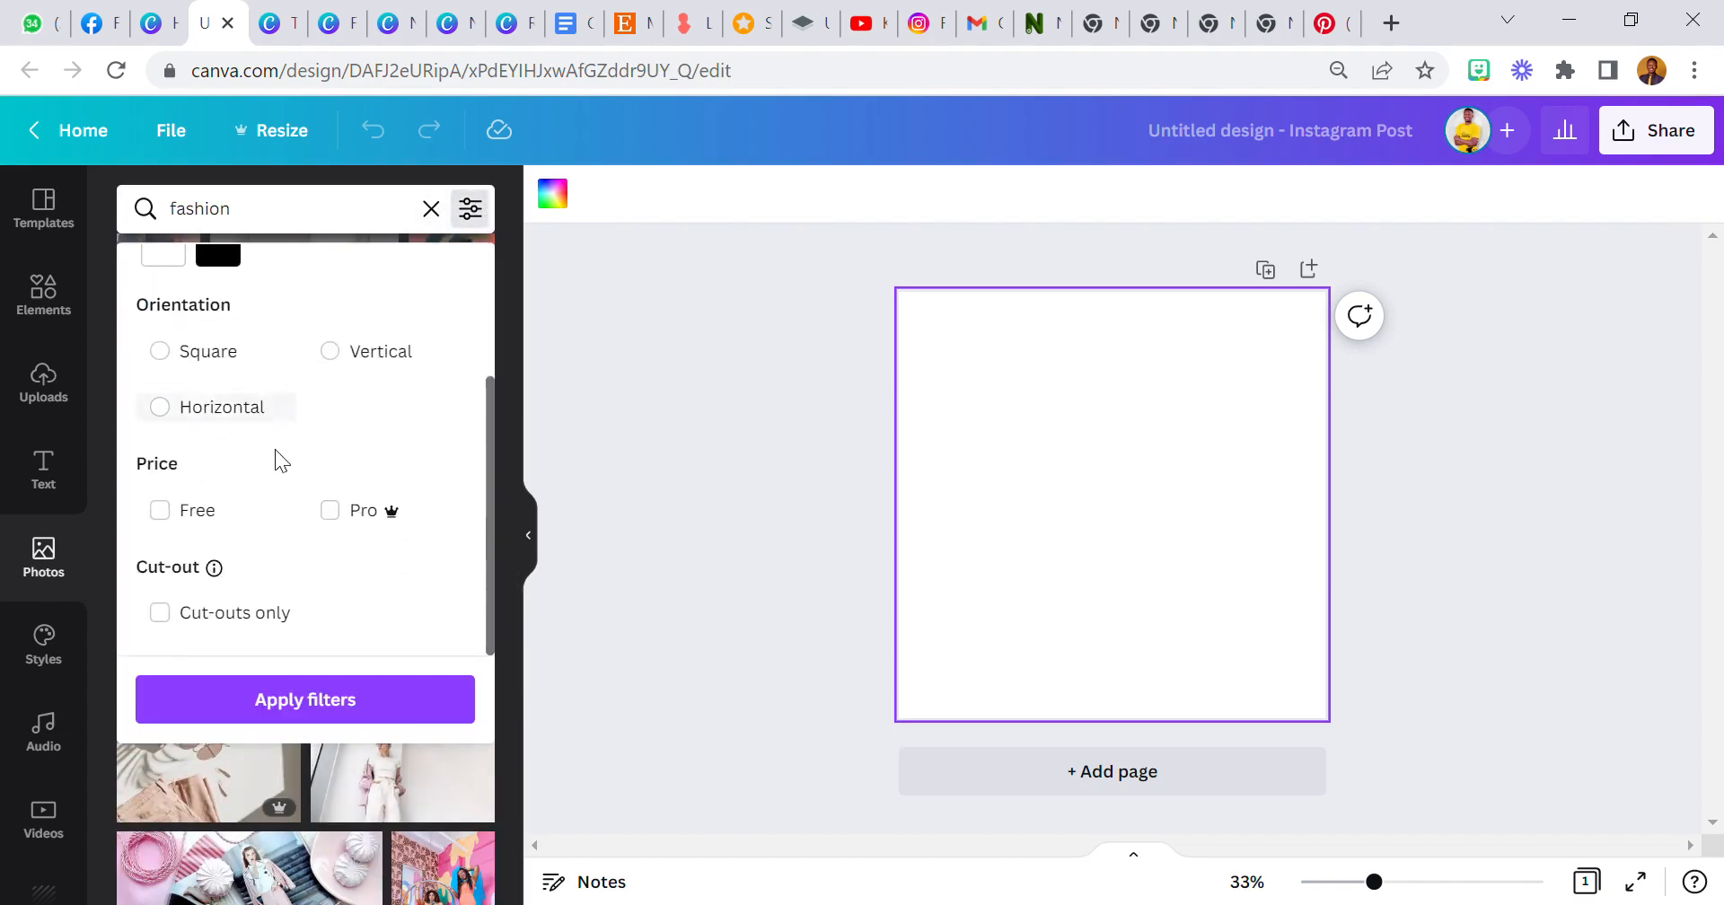
click(161, 611)
click(212, 691)
scroll(208, 592, down, 5)
scroll(207, 582, down, 5)
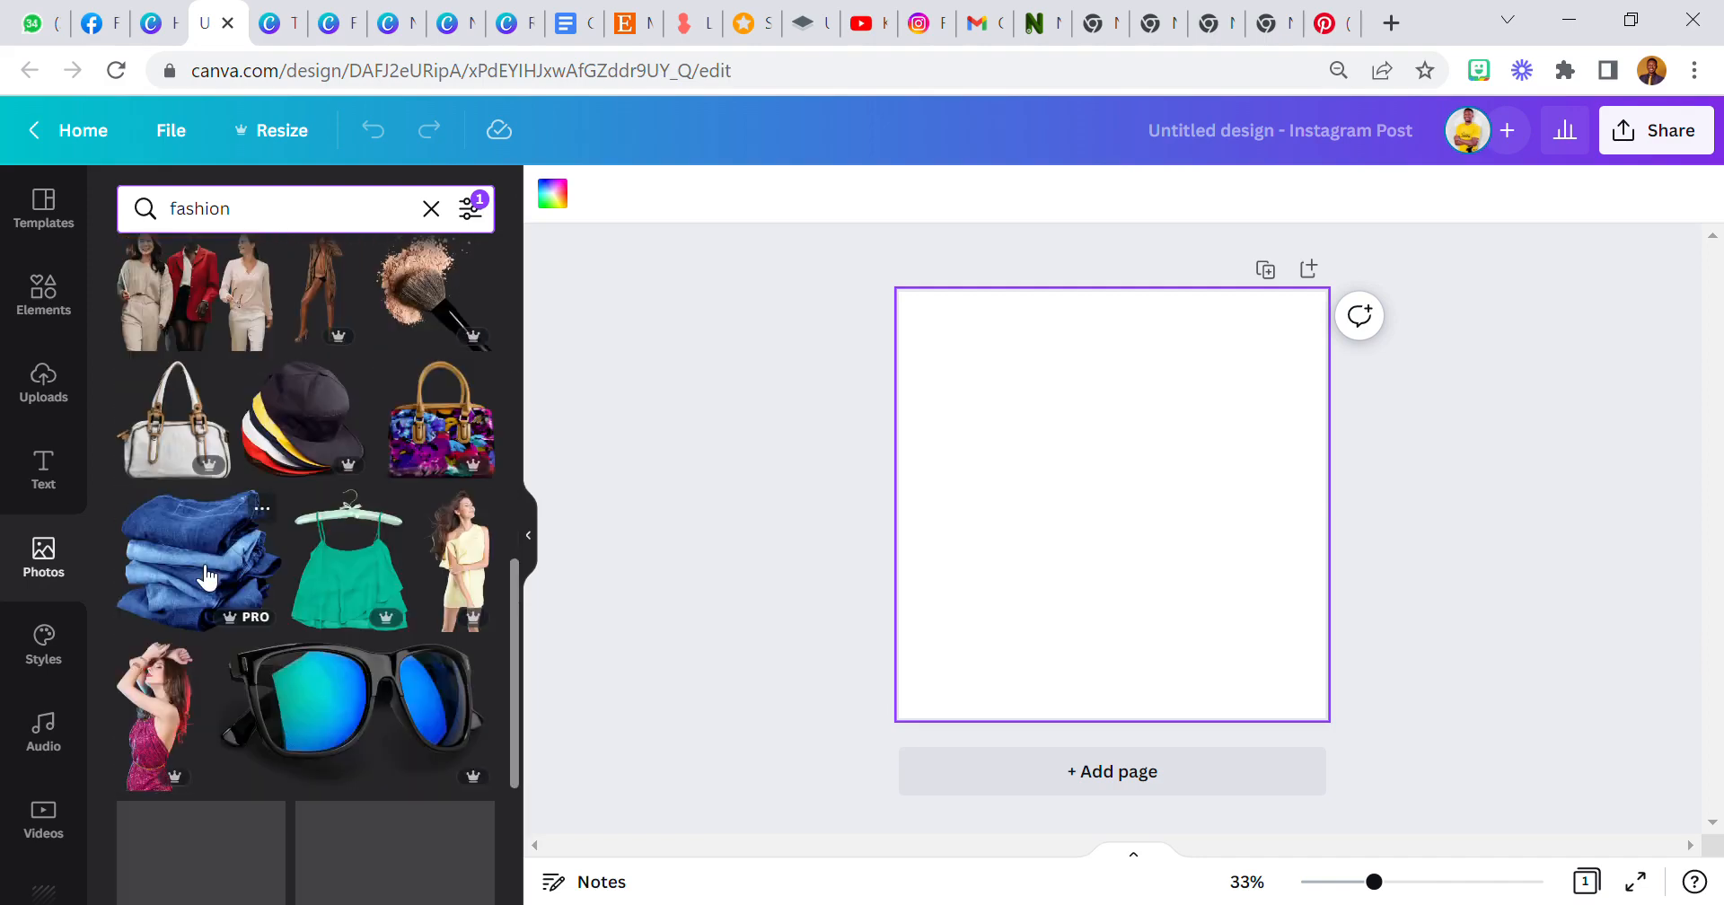
Add the cut-out of the woman in a striped blazer to the page.
scroll(205, 575, down, 2)
scroll(205, 571, up, 12)
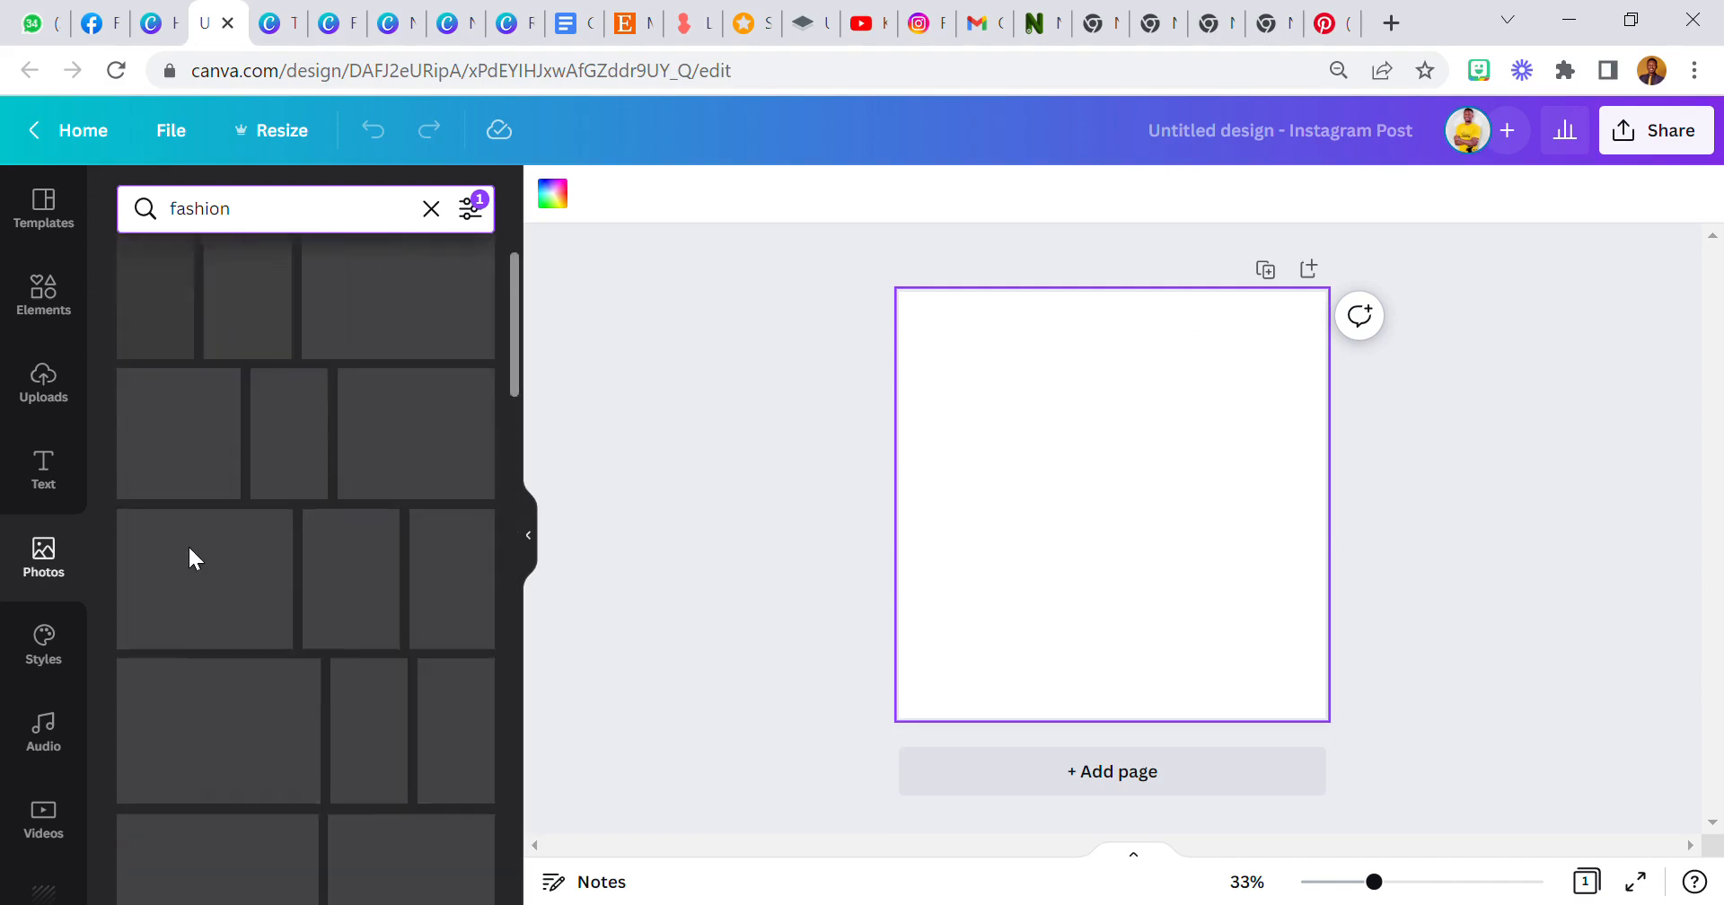
click(229, 435)
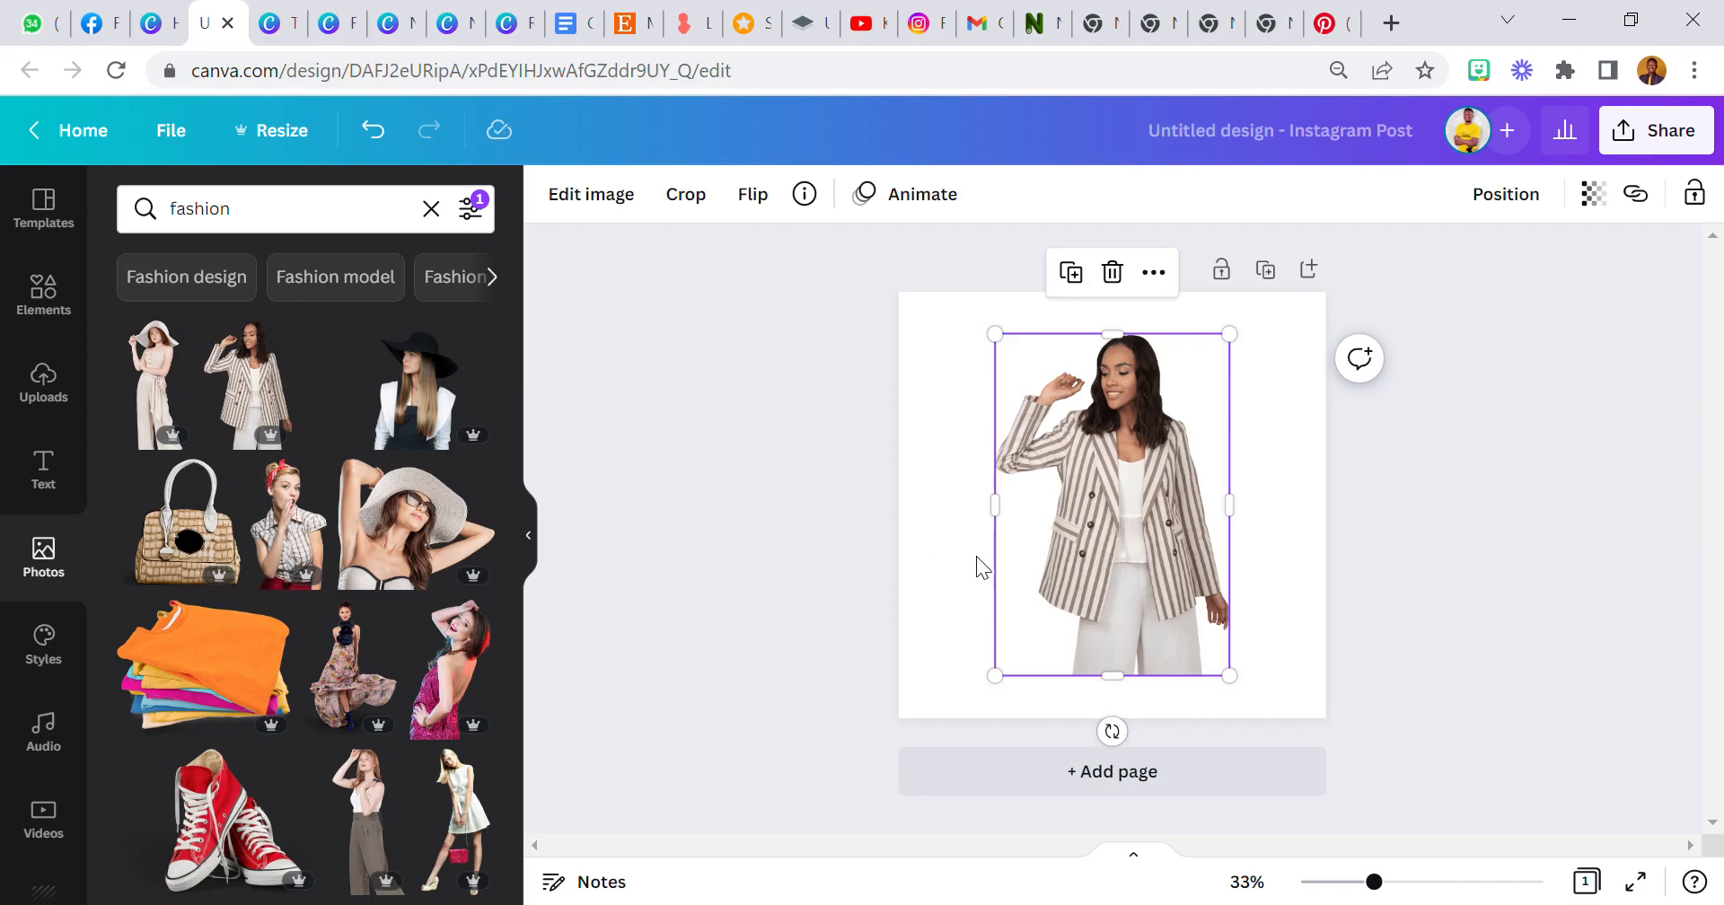
Enlarge the woman cut-out and position it lower on the page so it runs off the bottom edge.
drag(1050, 552, 1057, 611)
click(904, 533)
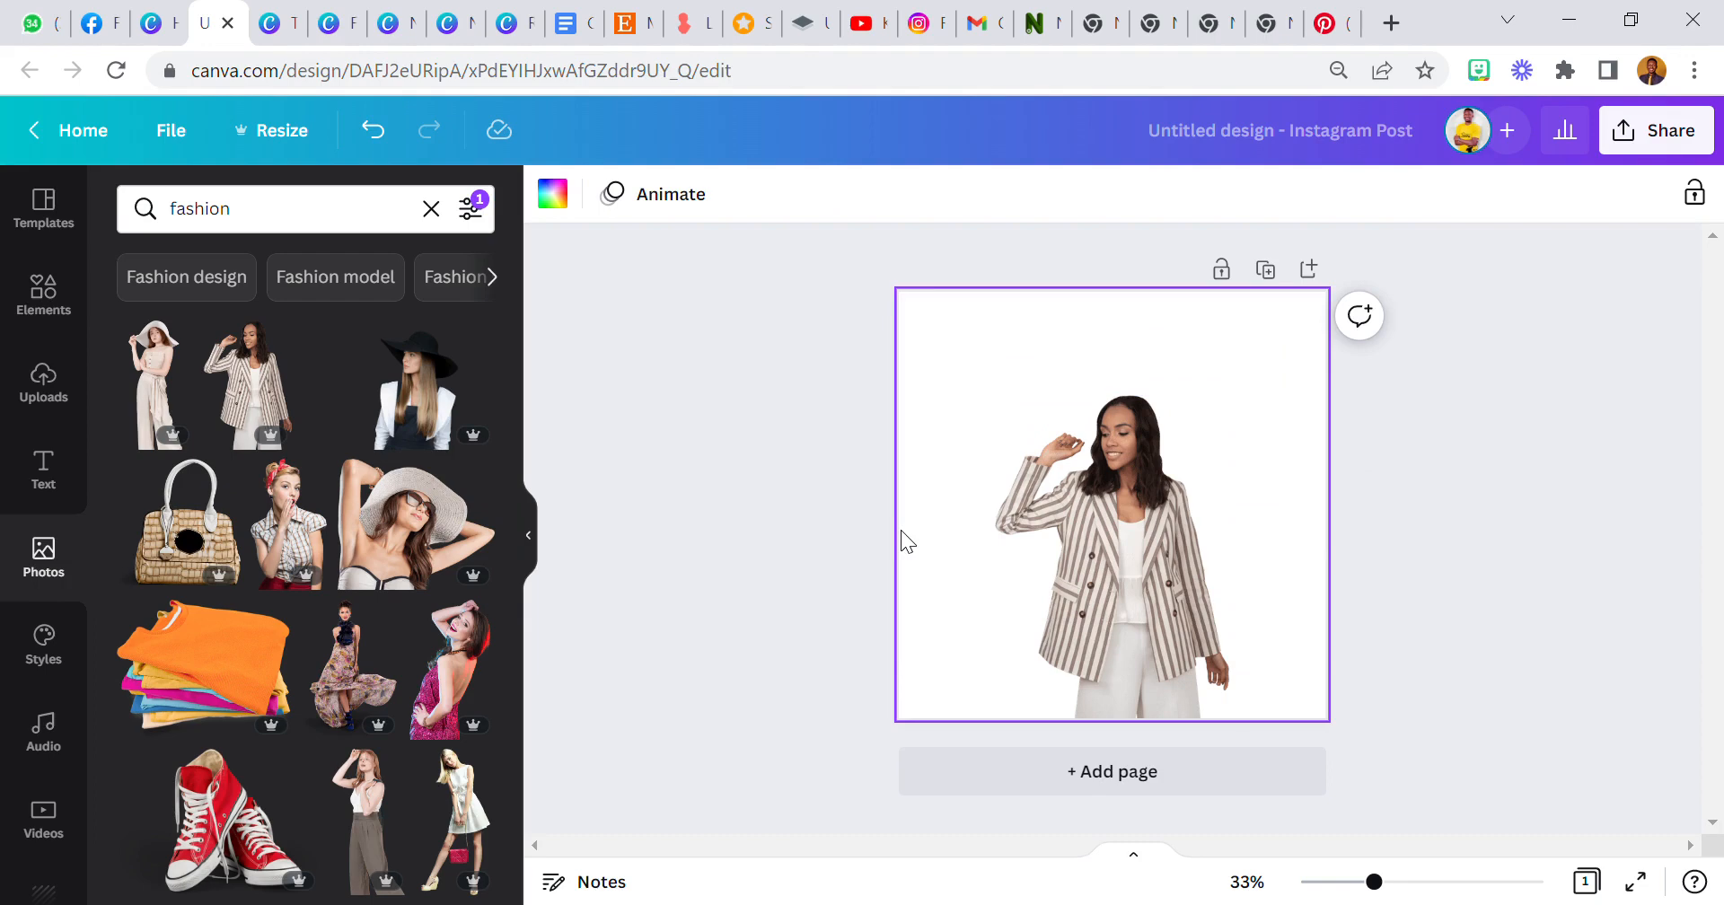
click(1032, 465)
click(966, 451)
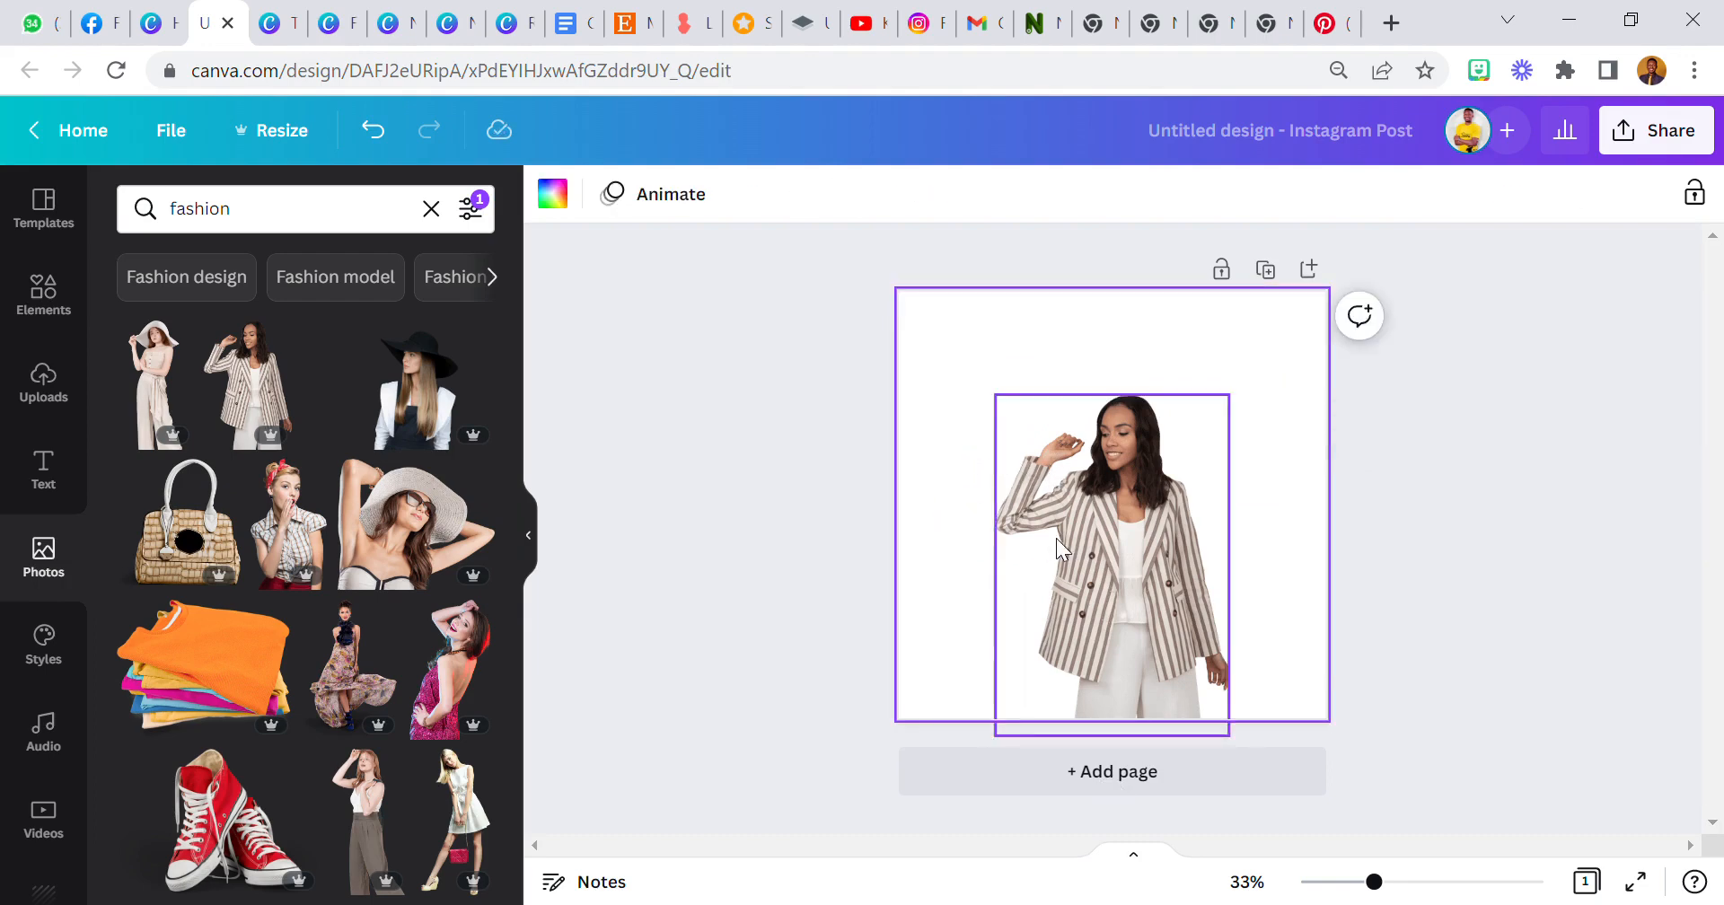
click(1056, 538)
click(947, 451)
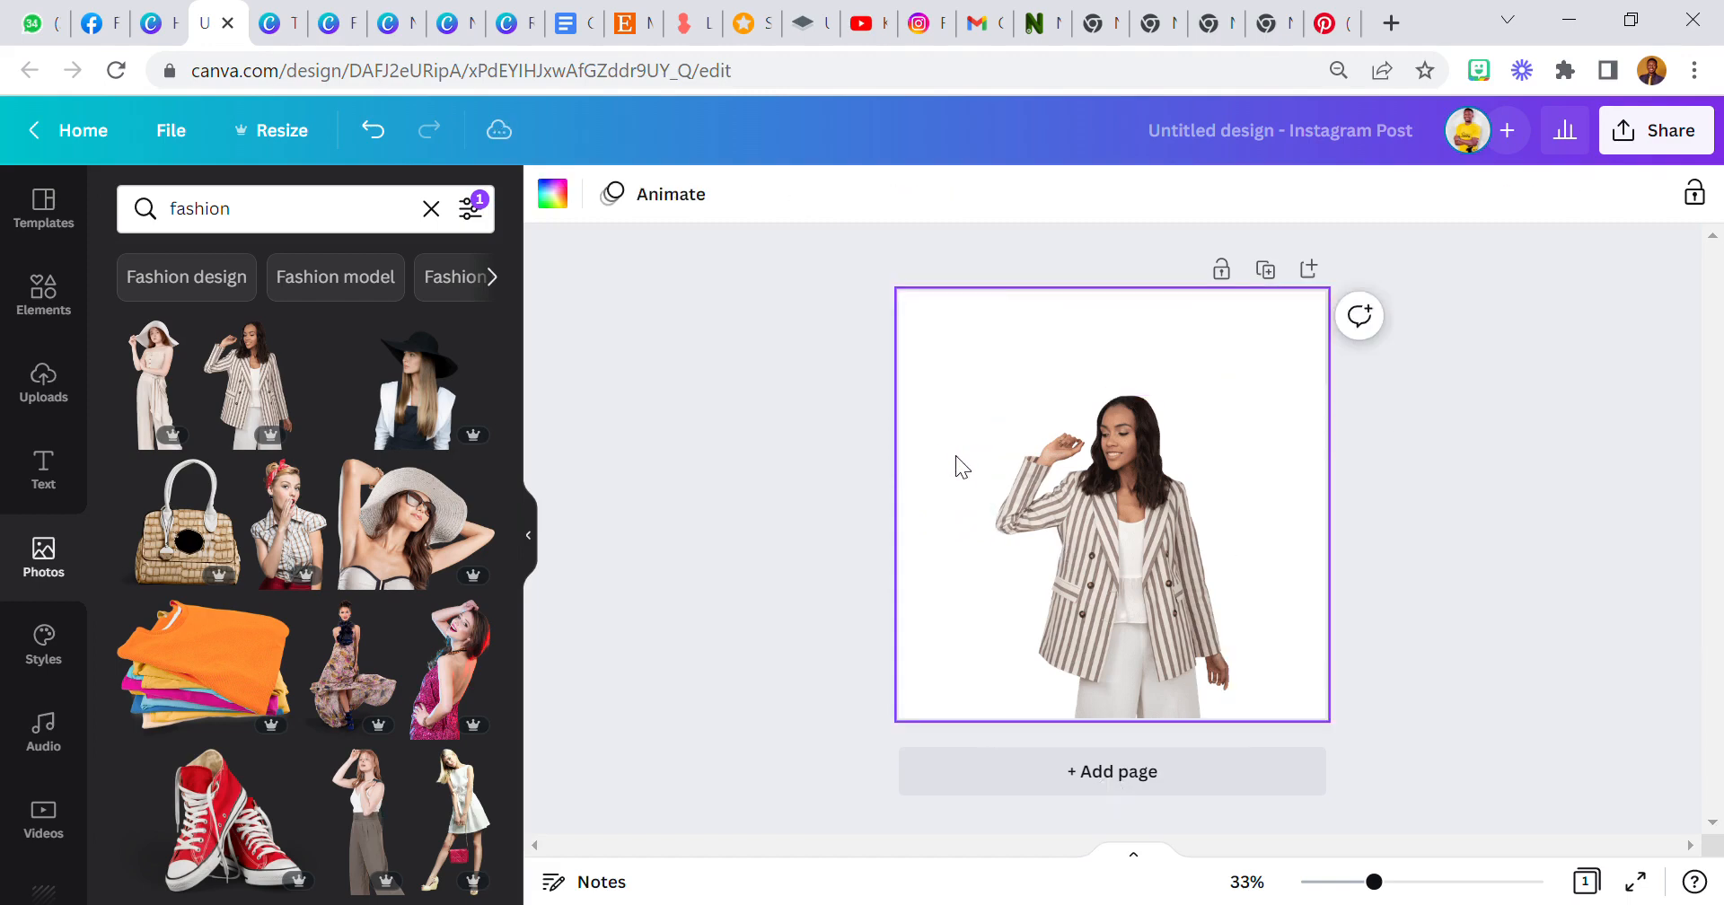
click(1084, 478)
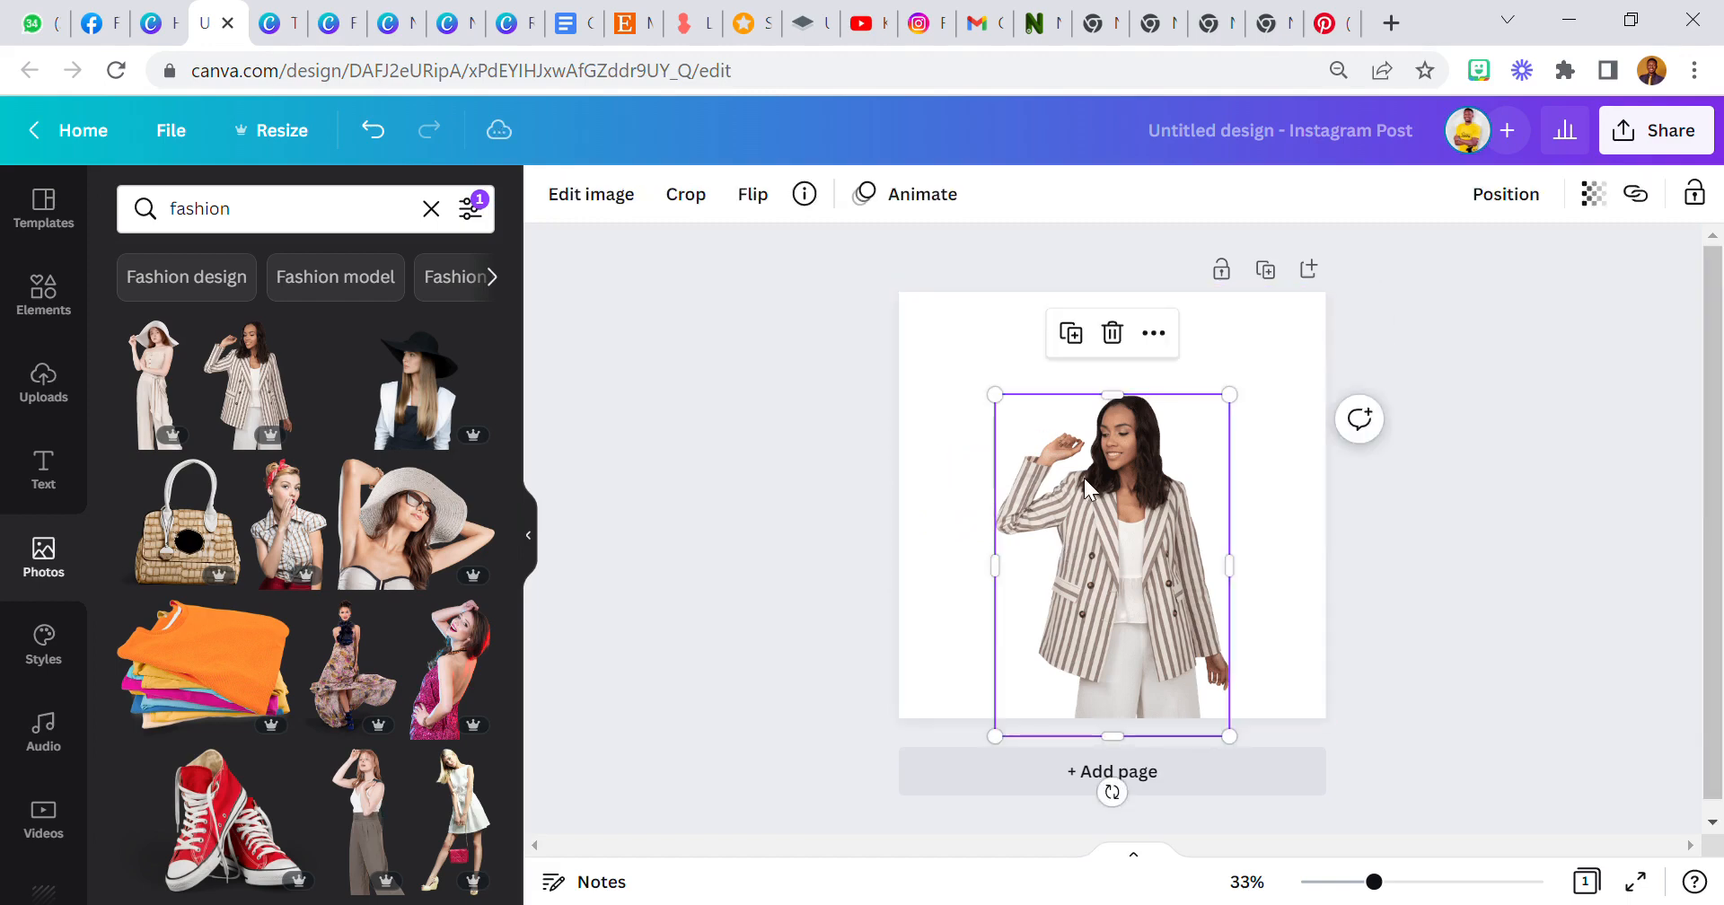
click(950, 358)
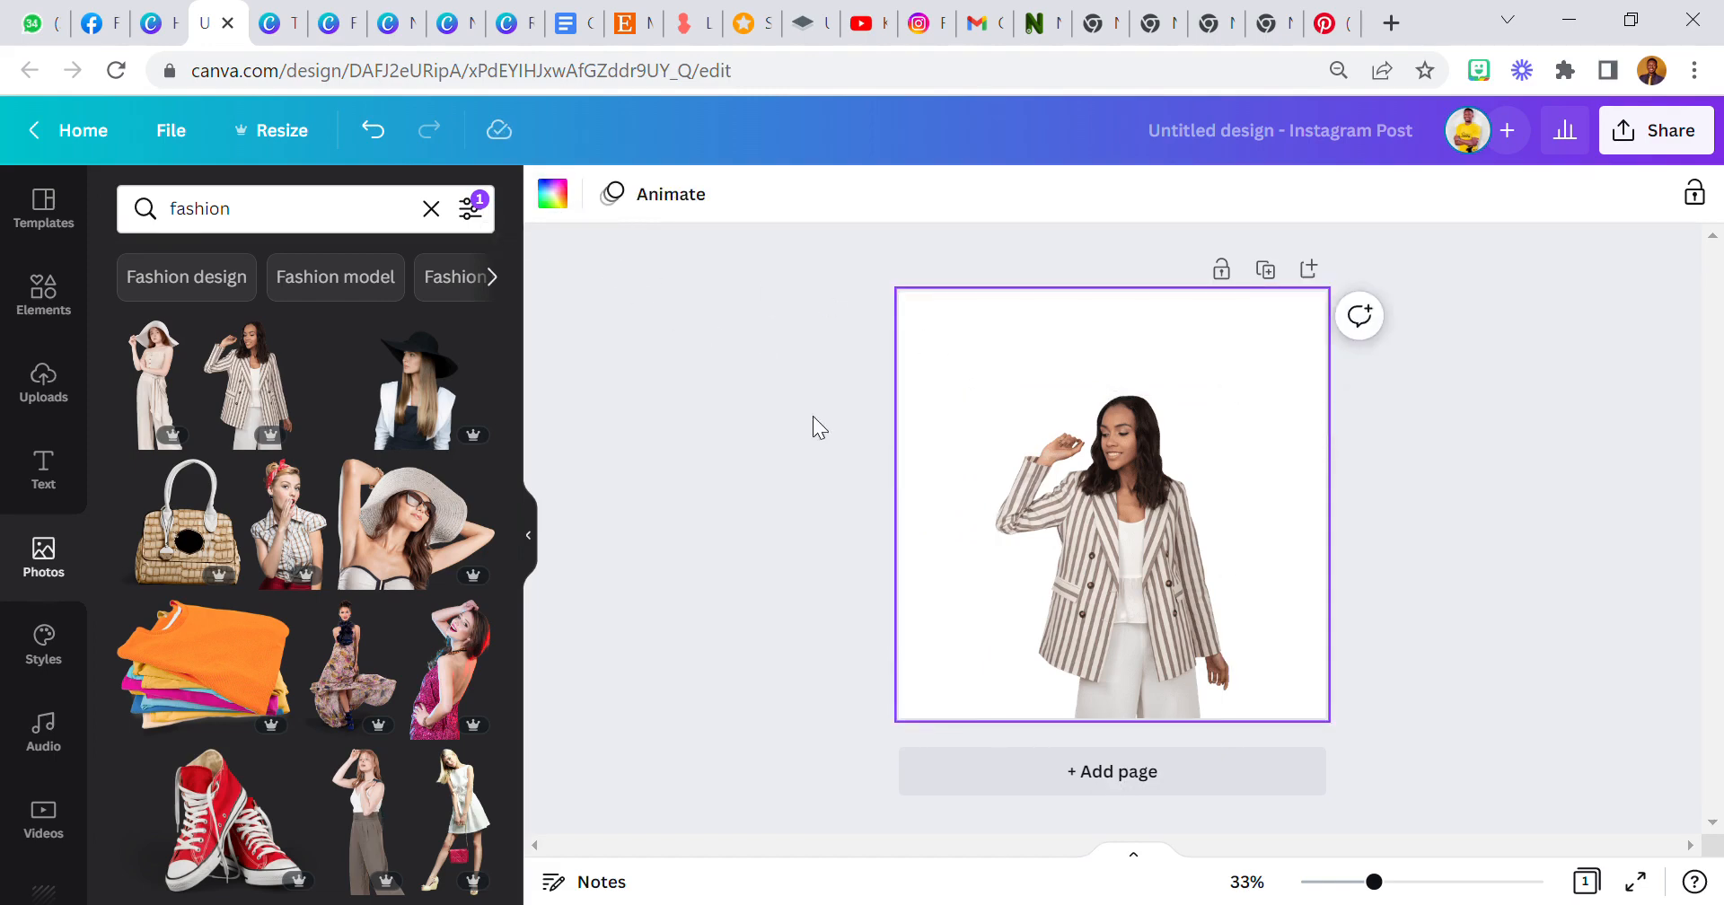
click(1047, 515)
drag(994, 730, 939, 811)
drag(962, 428, 990, 431)
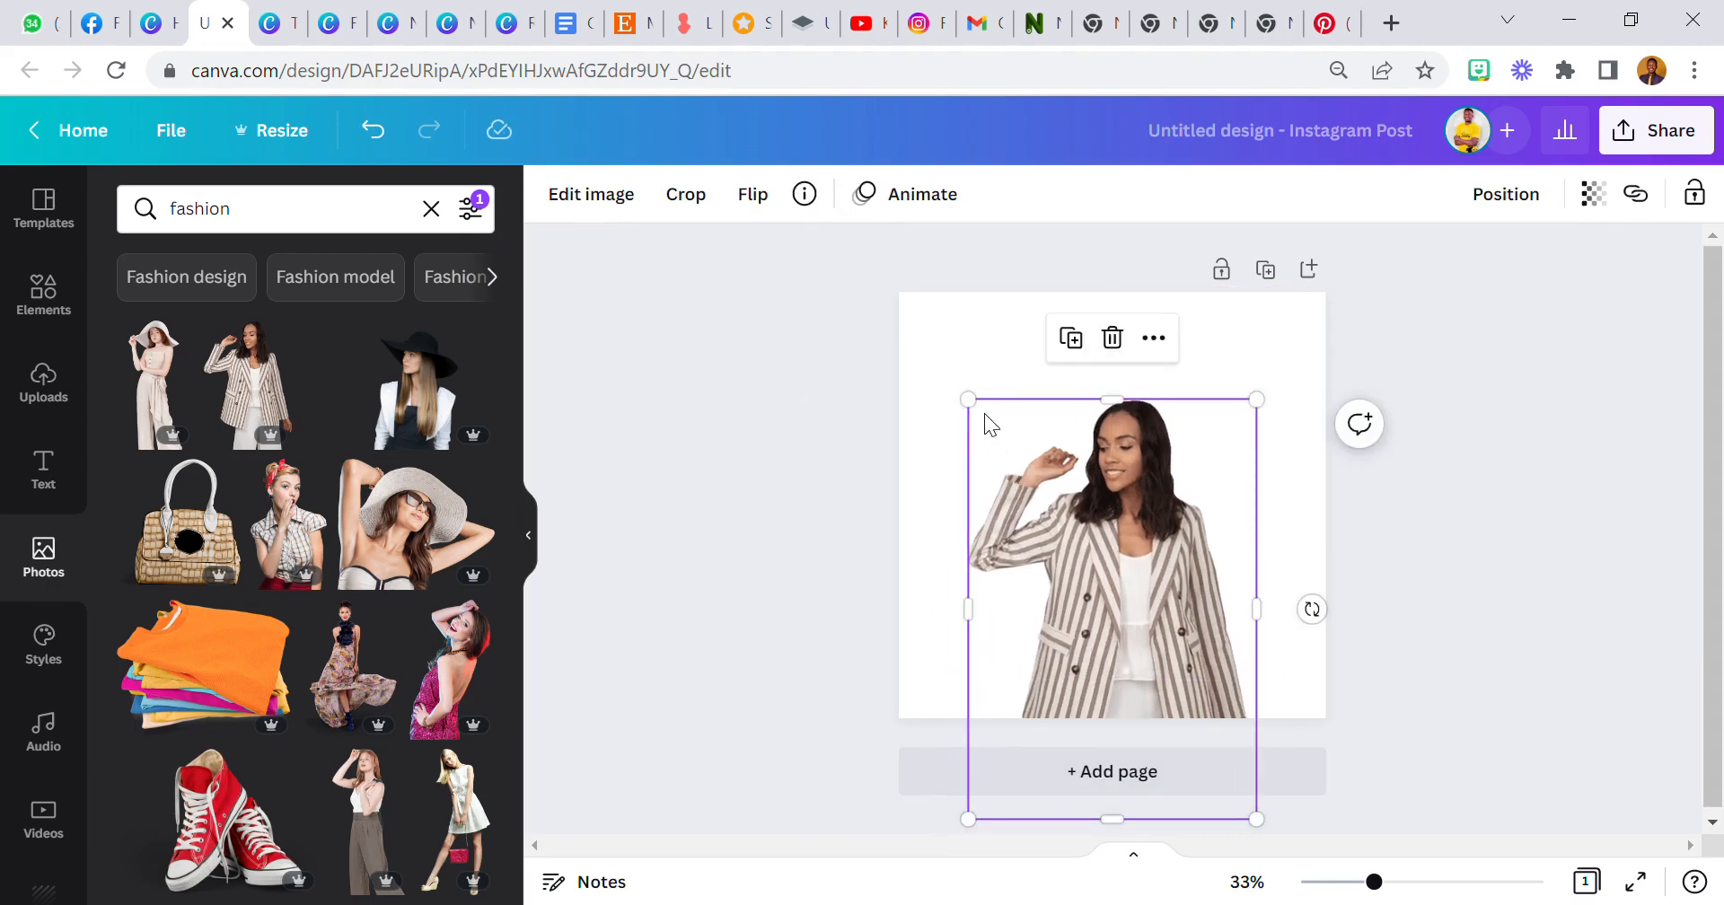
click(955, 359)
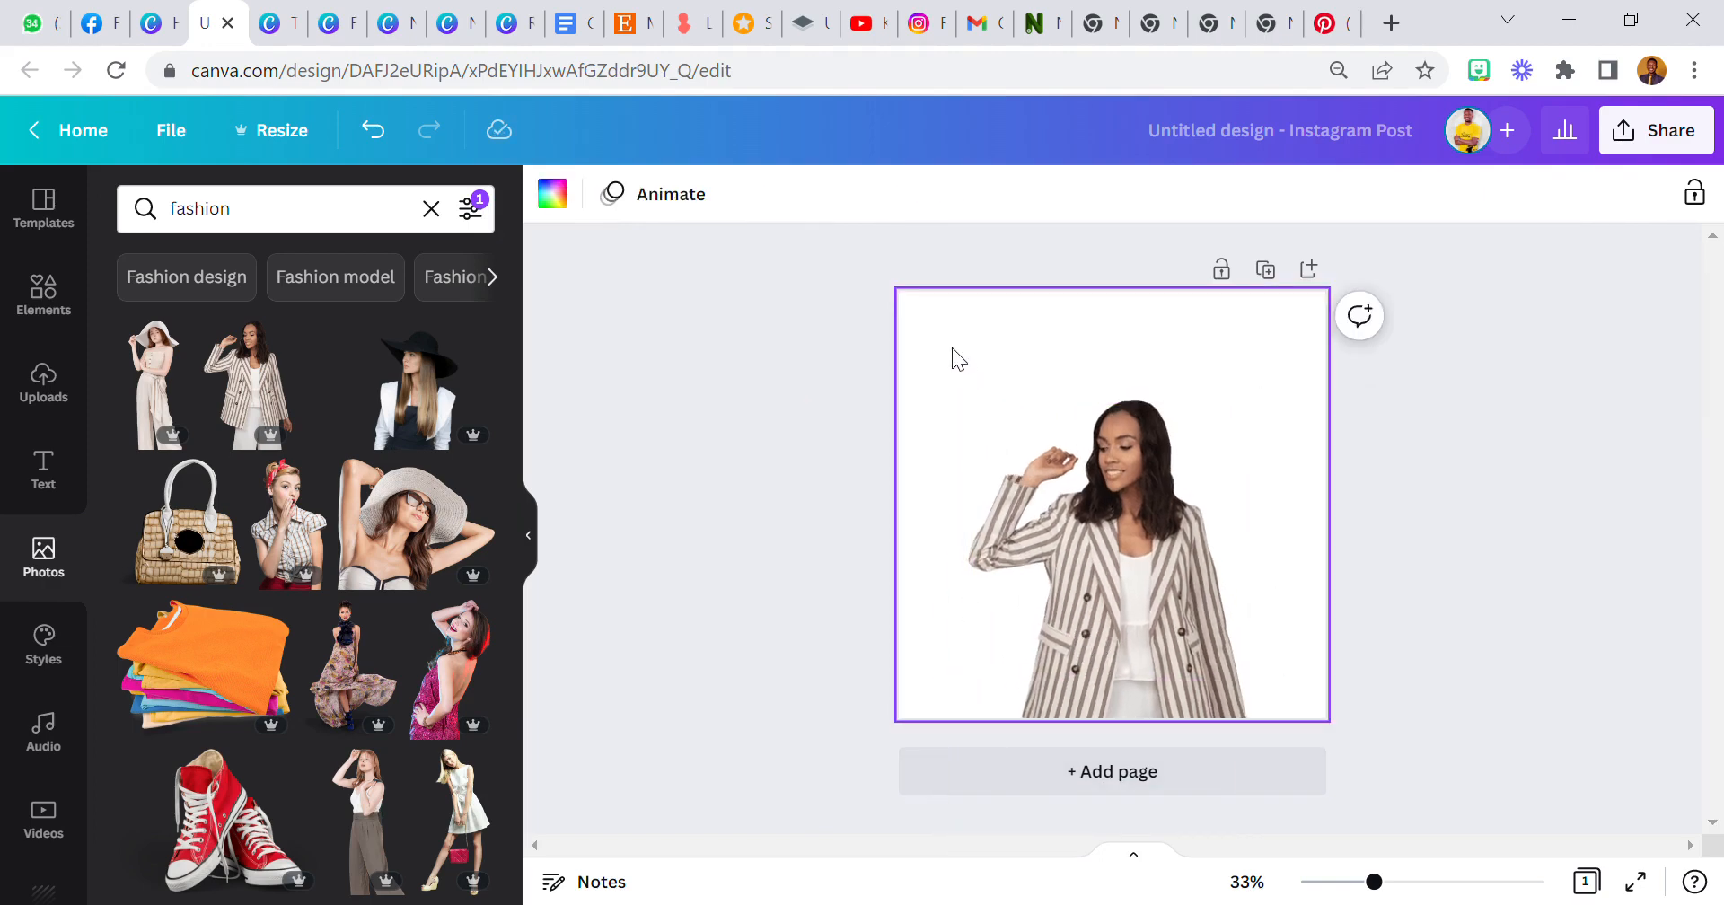
Set the page background to a colour sampled from the image with the eyedropper, #A58F85.
click(555, 206)
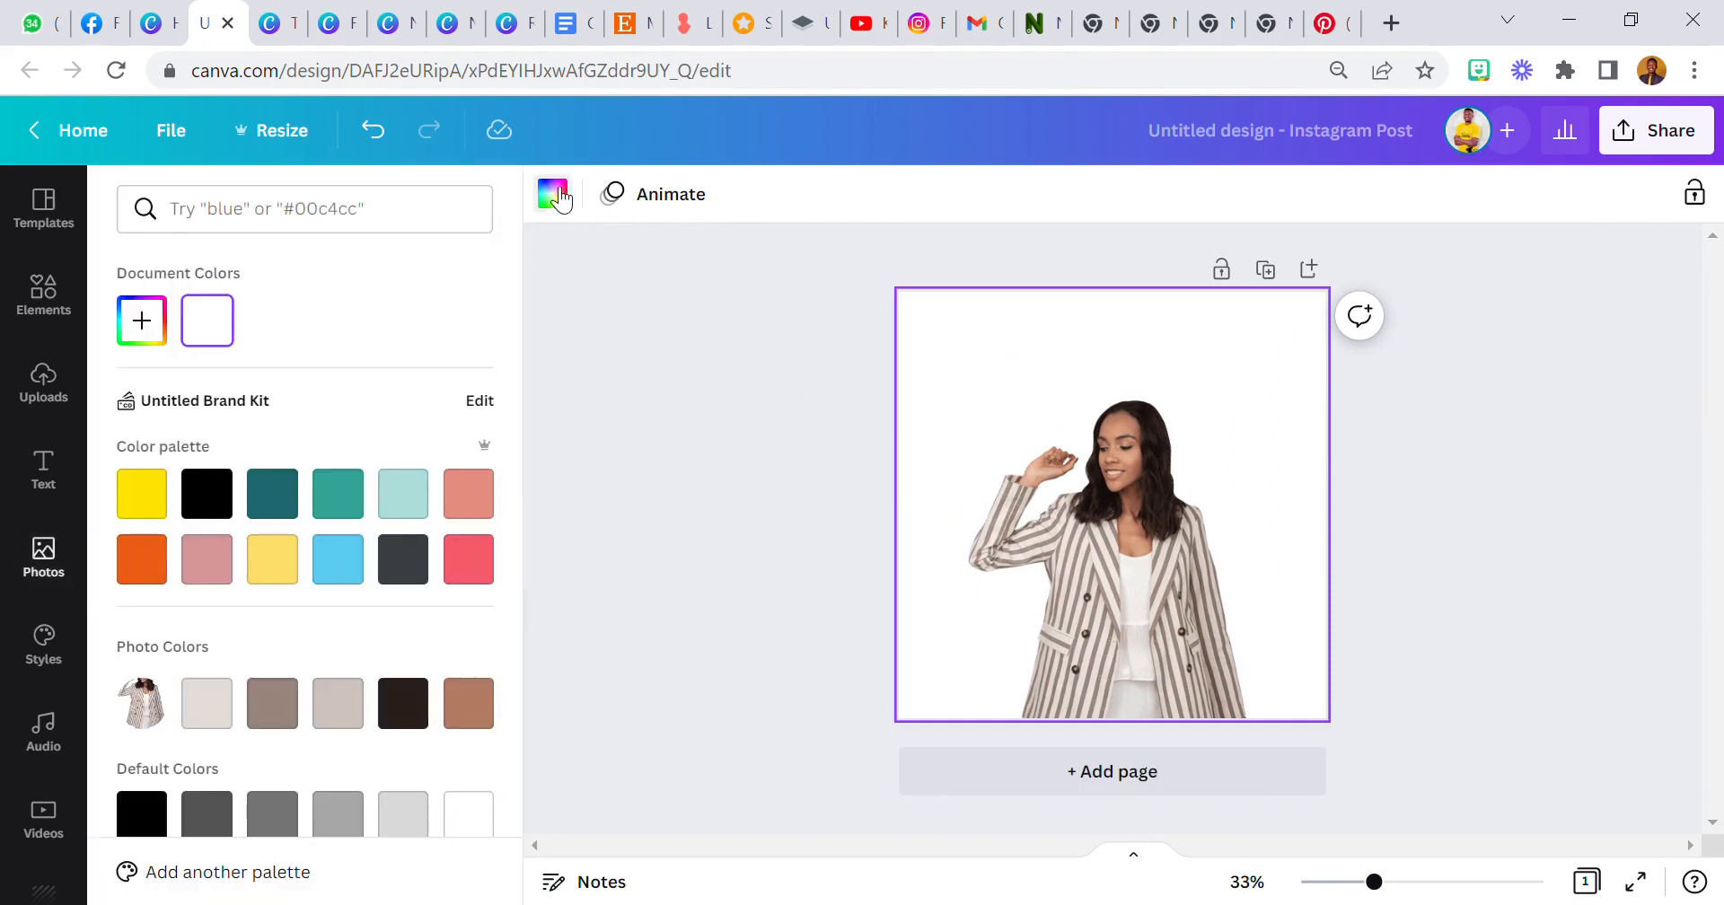
click(154, 323)
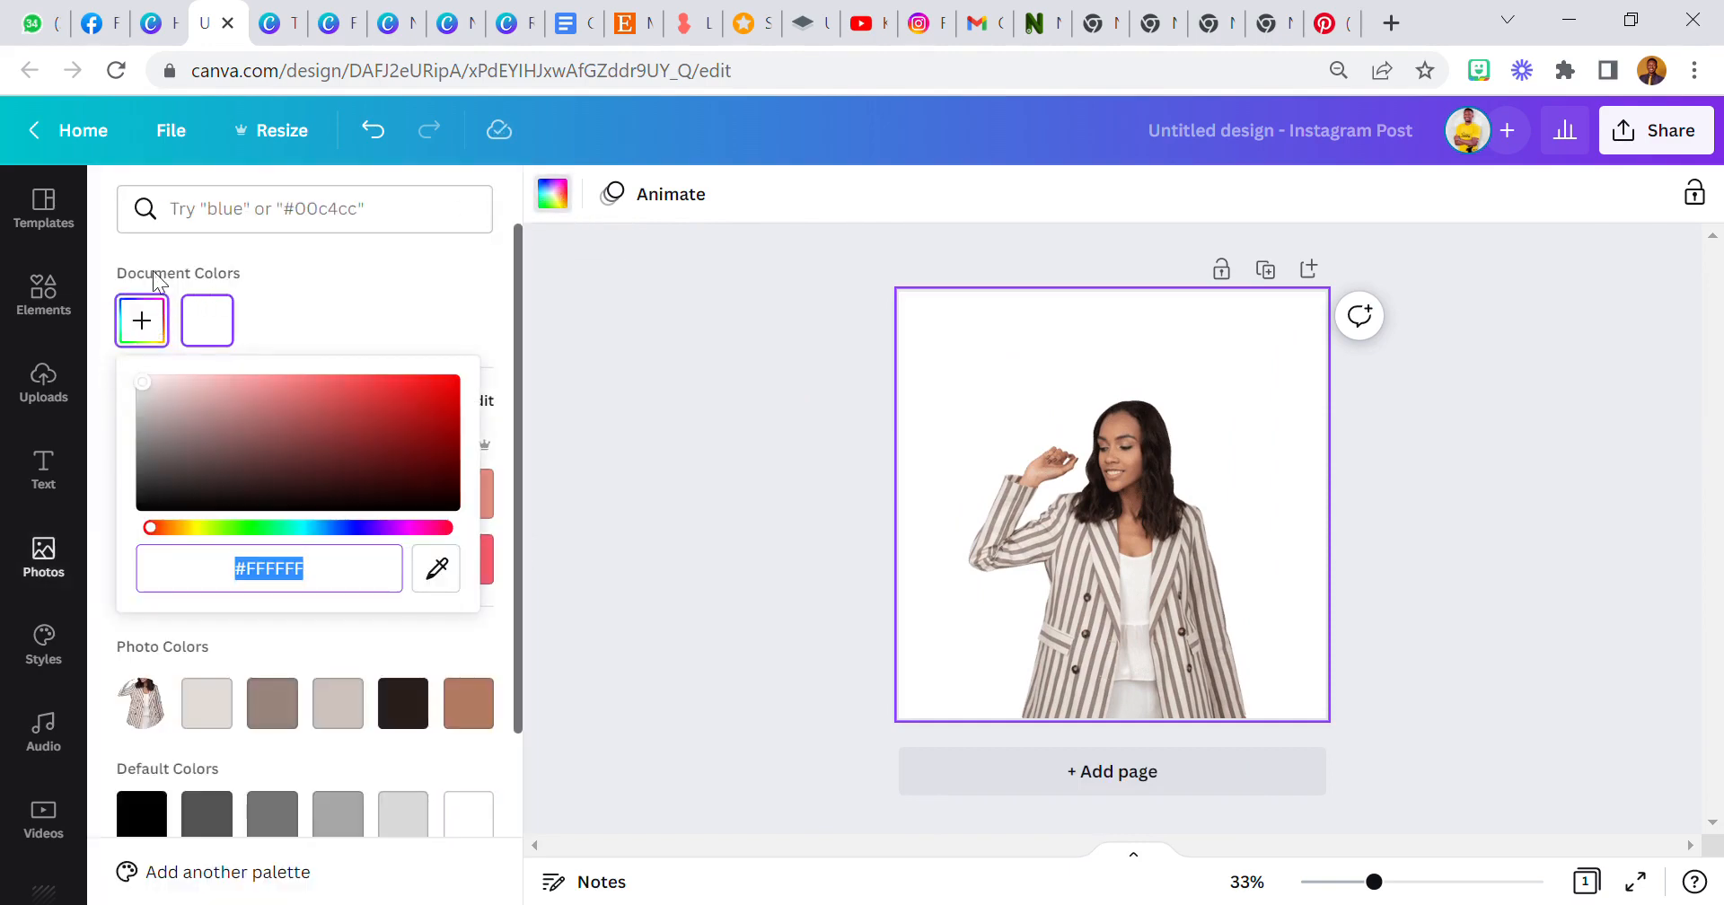
click(437, 569)
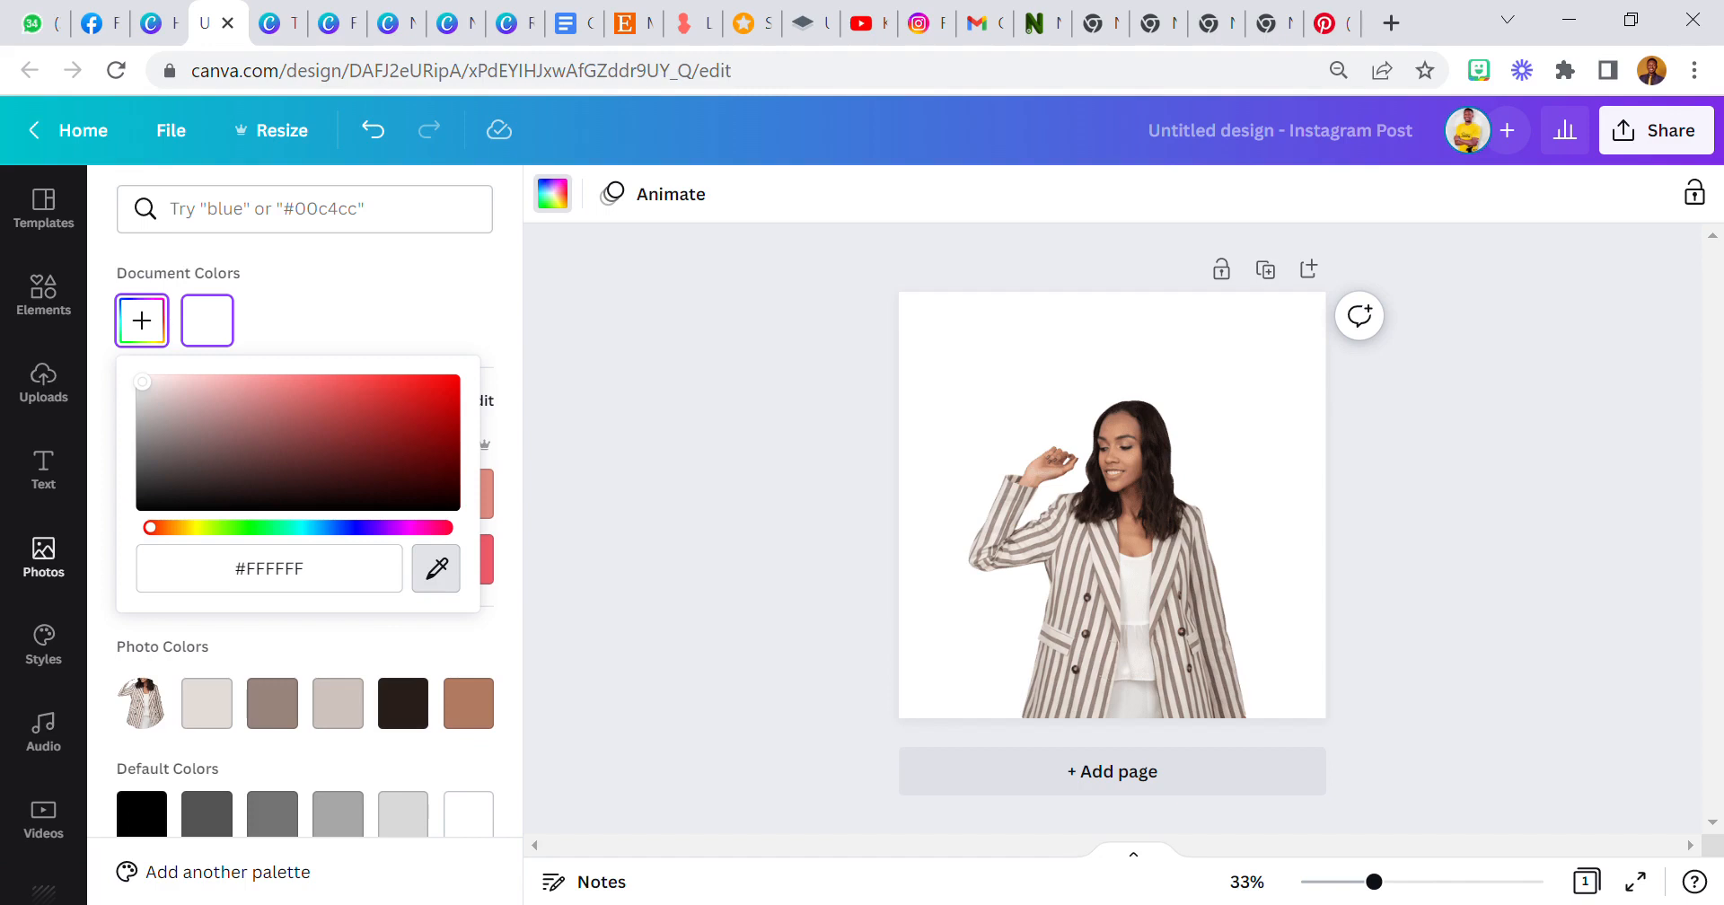
click(1077, 579)
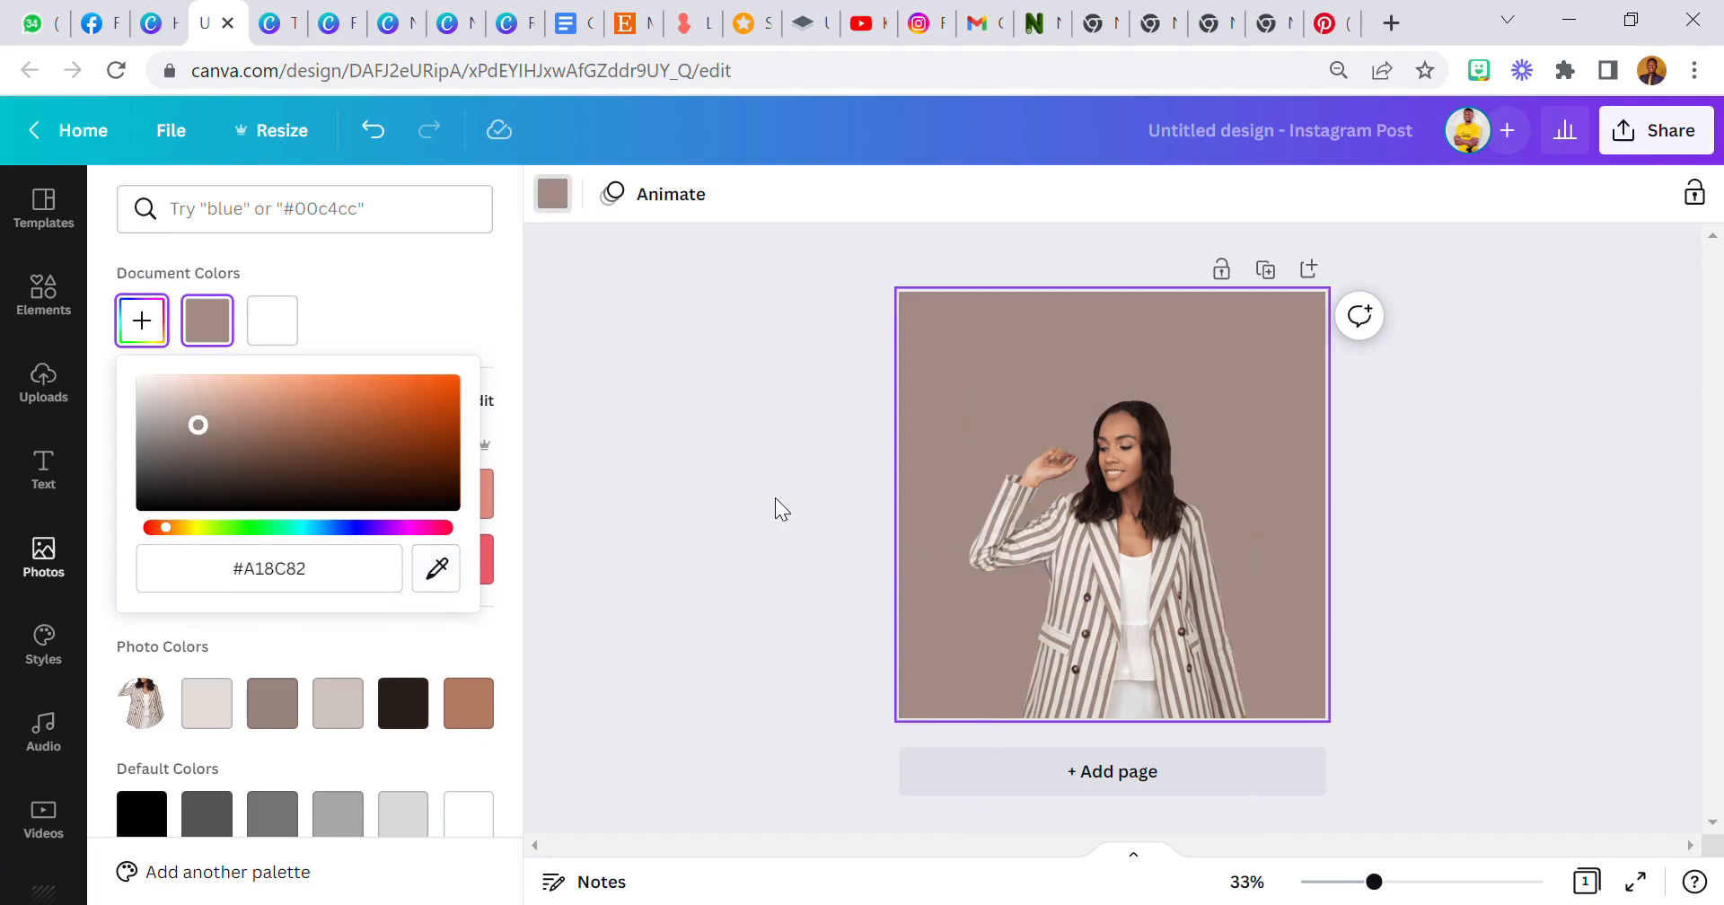
click(456, 568)
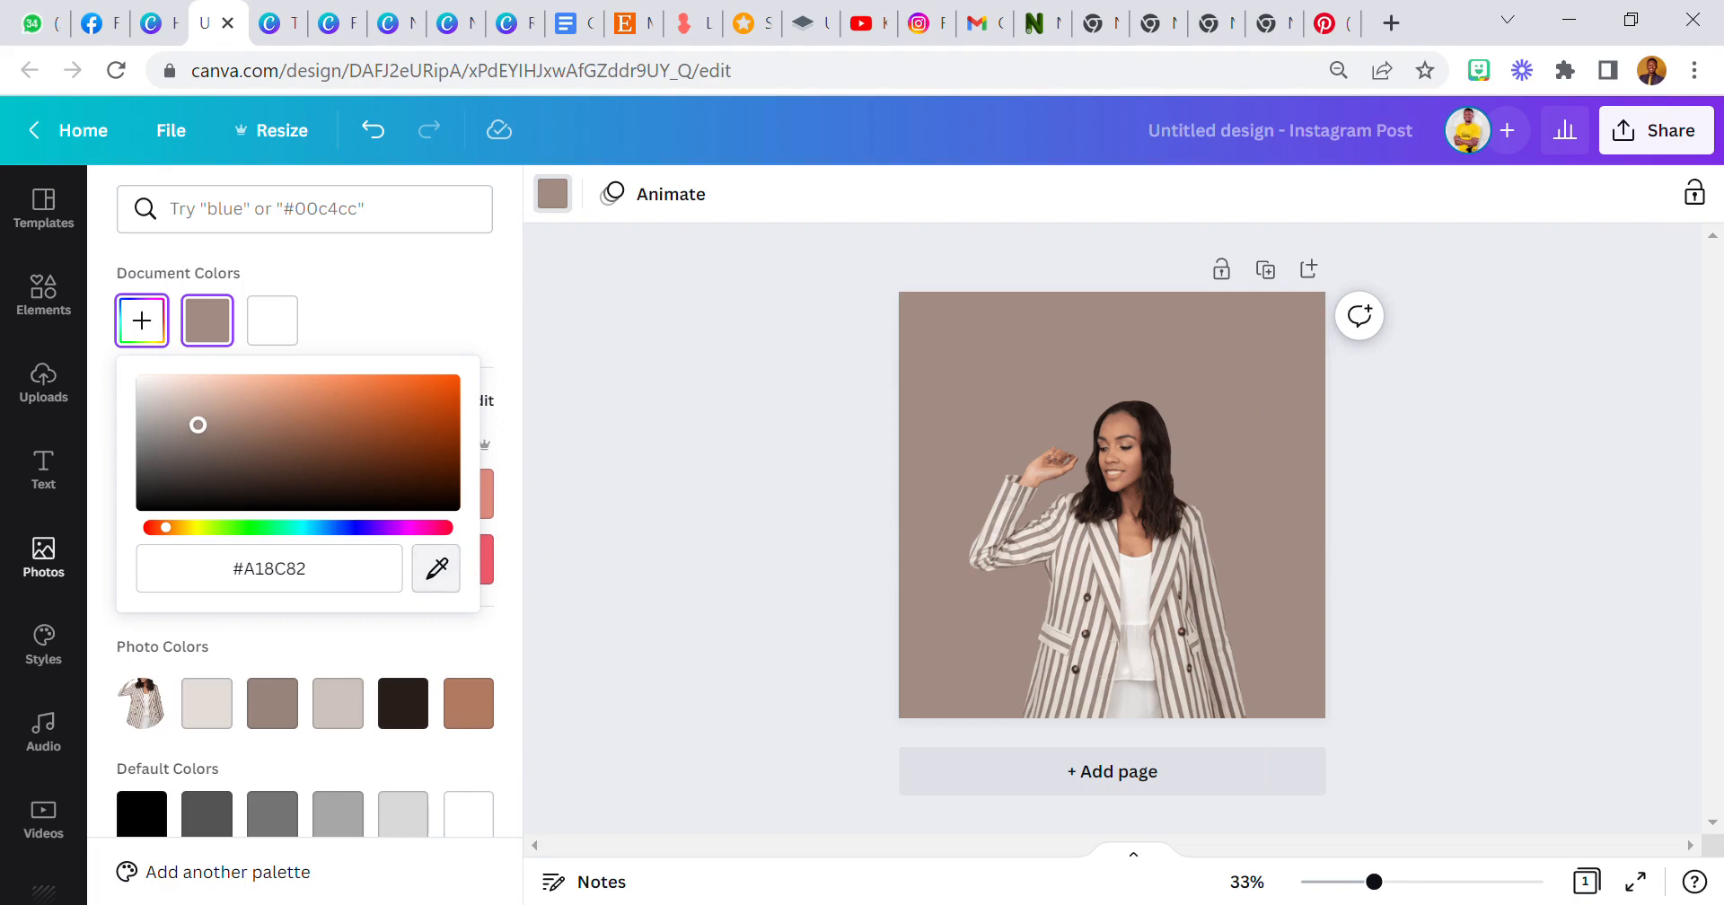
click(1158, 457)
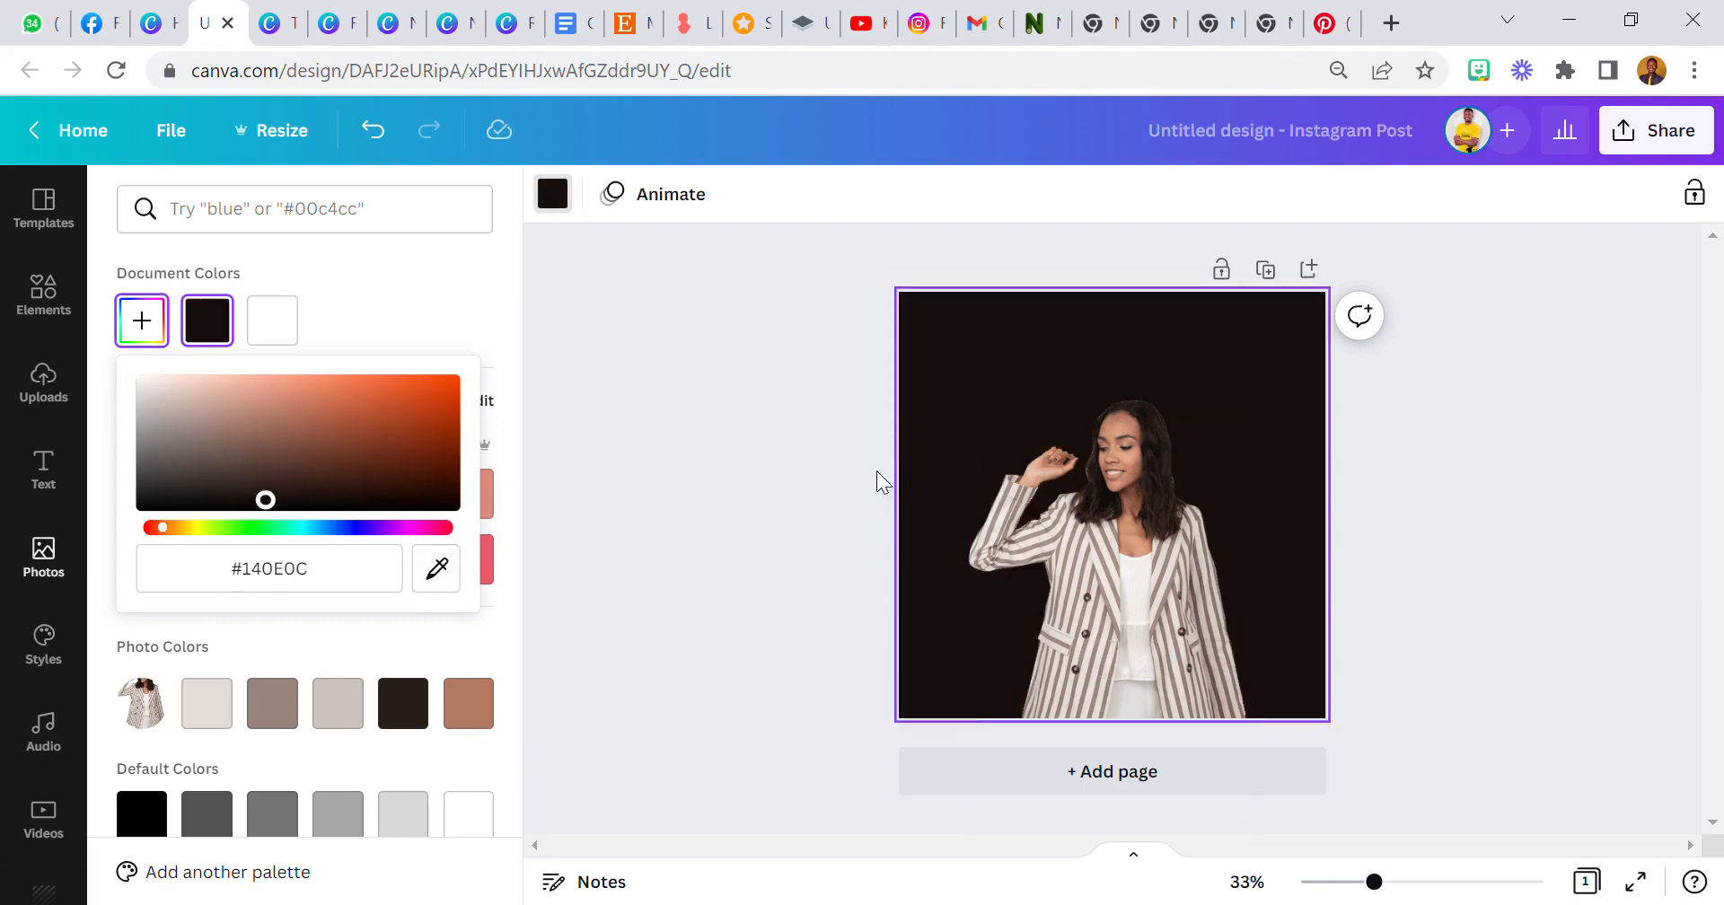
click(437, 568)
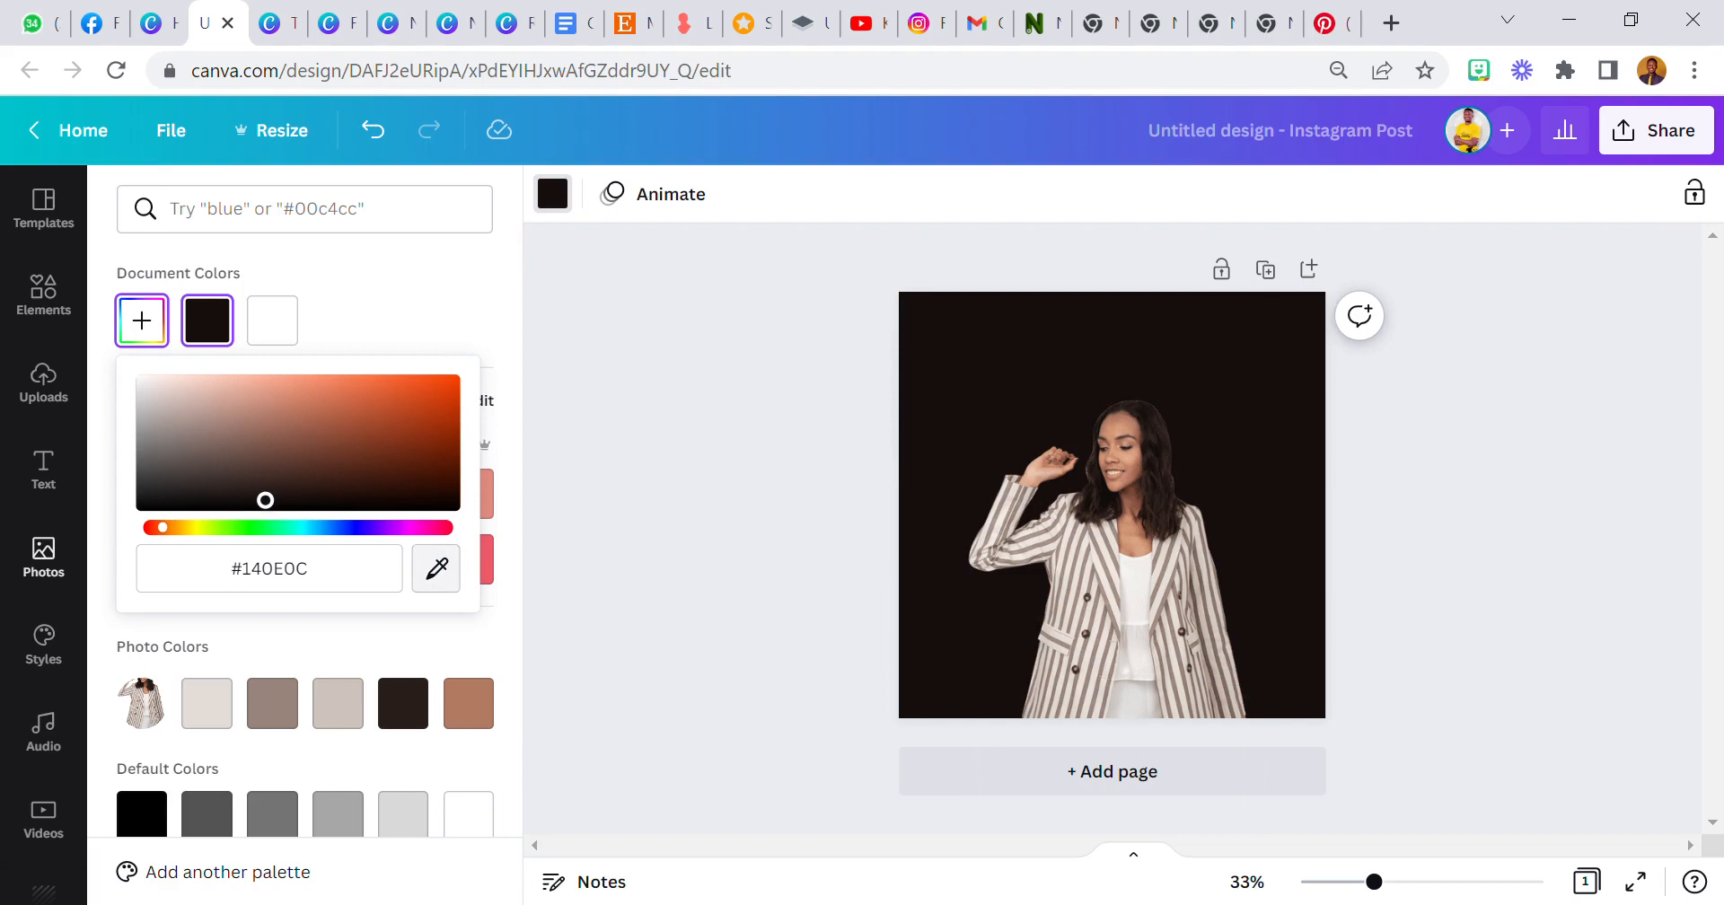
click(1083, 547)
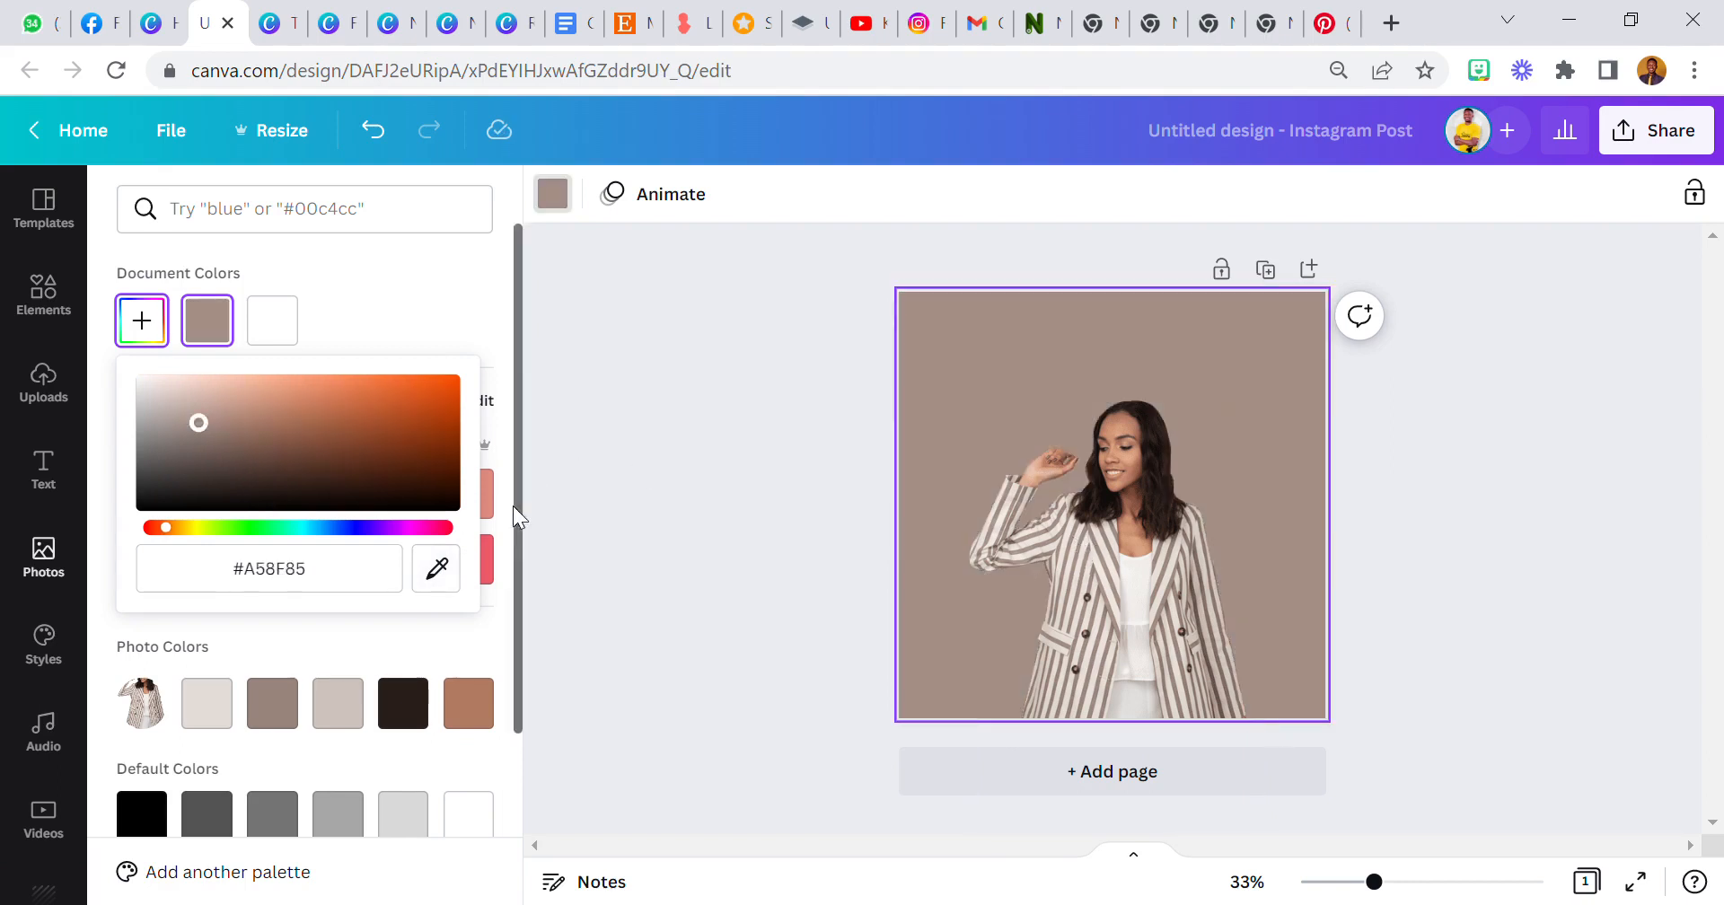
click(822, 456)
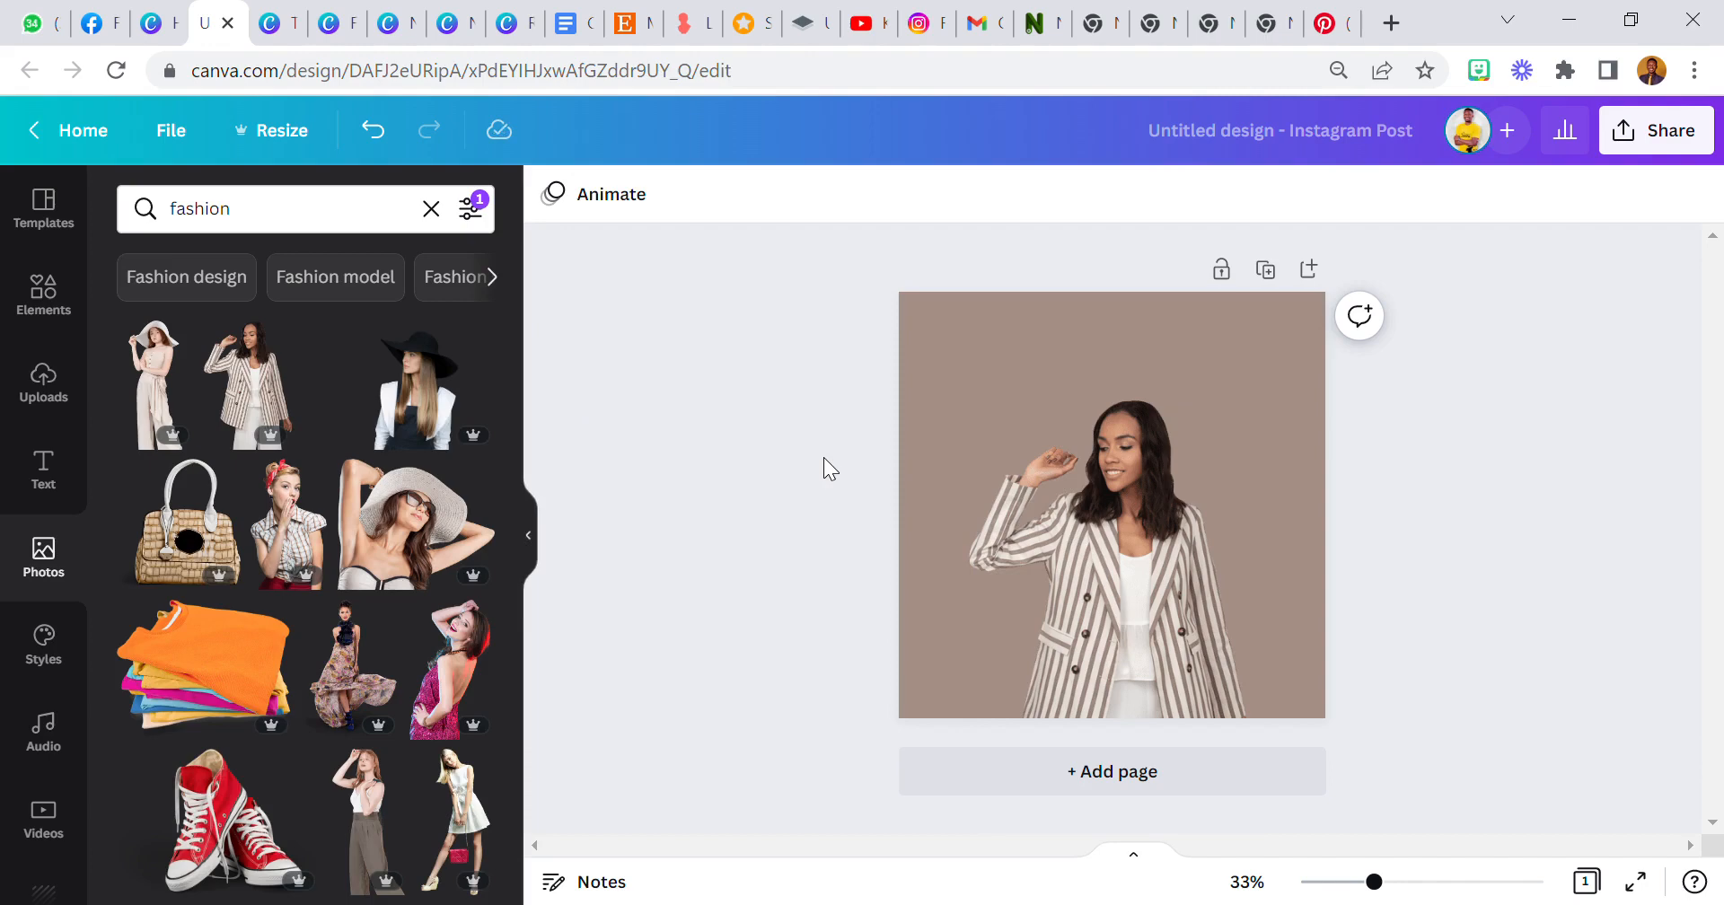
Trim the bottom of the woman cut-out toward the page edge and nudge it slightly down.
click(1048, 566)
drag(1084, 826, 1106, 743)
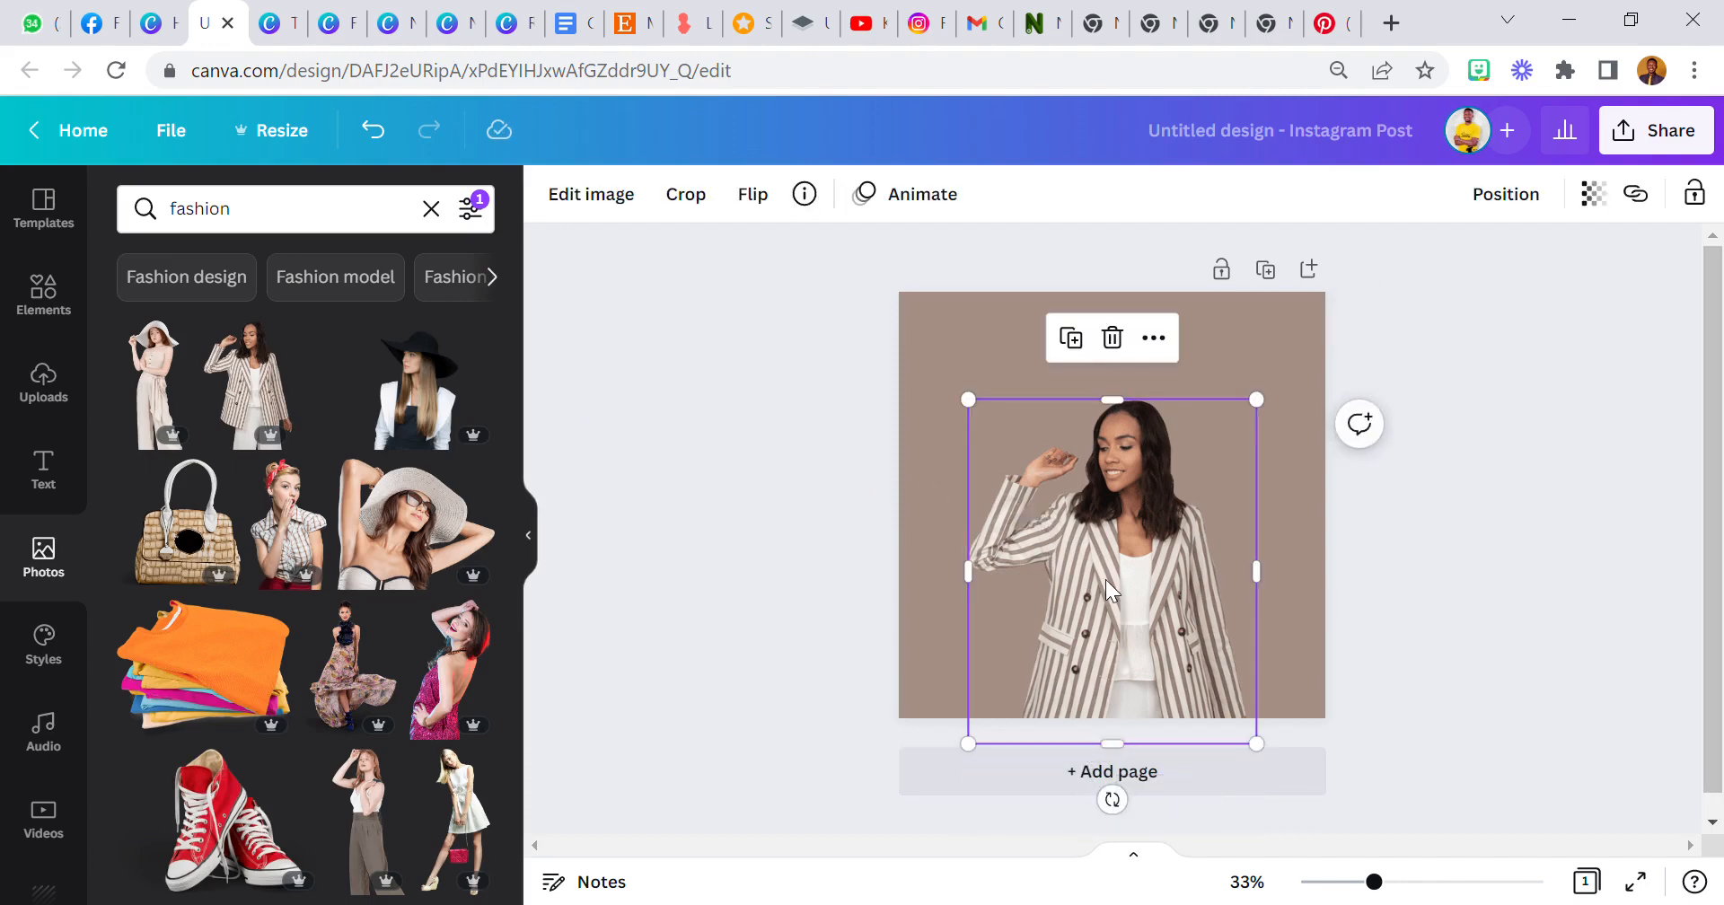
drag(1112, 591, 1116, 601)
click(1003, 381)
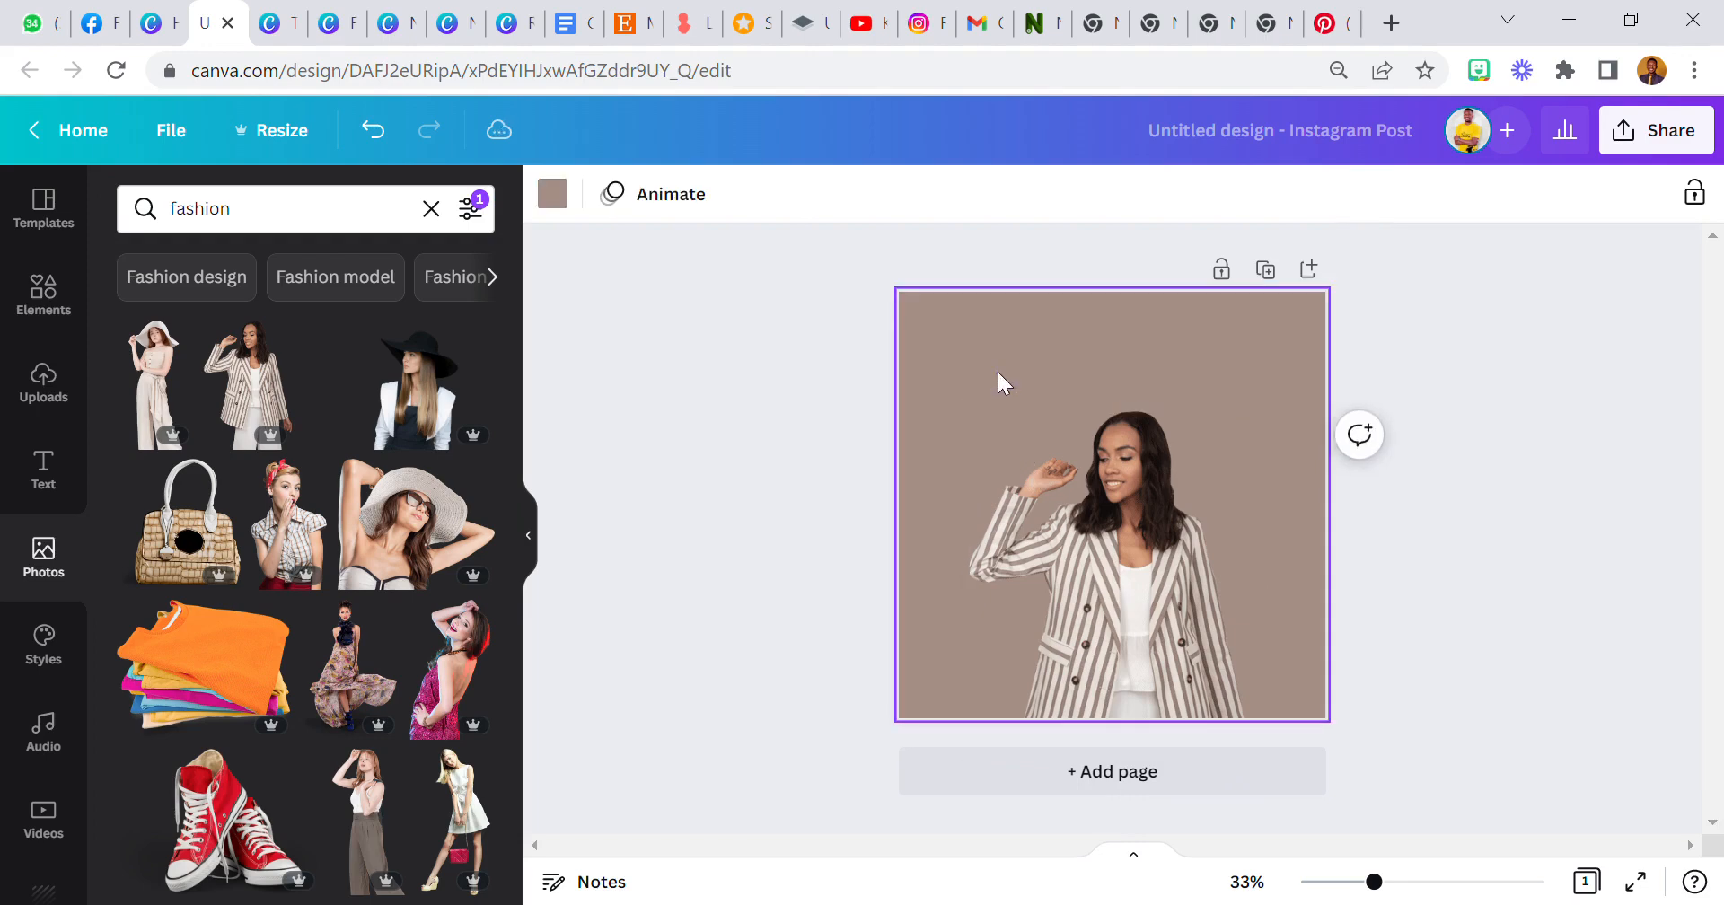
Add a subheading text box and move it near the top of the page above the woman.
click(40, 463)
click(264, 399)
drag(1032, 485, 869, 436)
drag(1032, 562, 1149, 460)
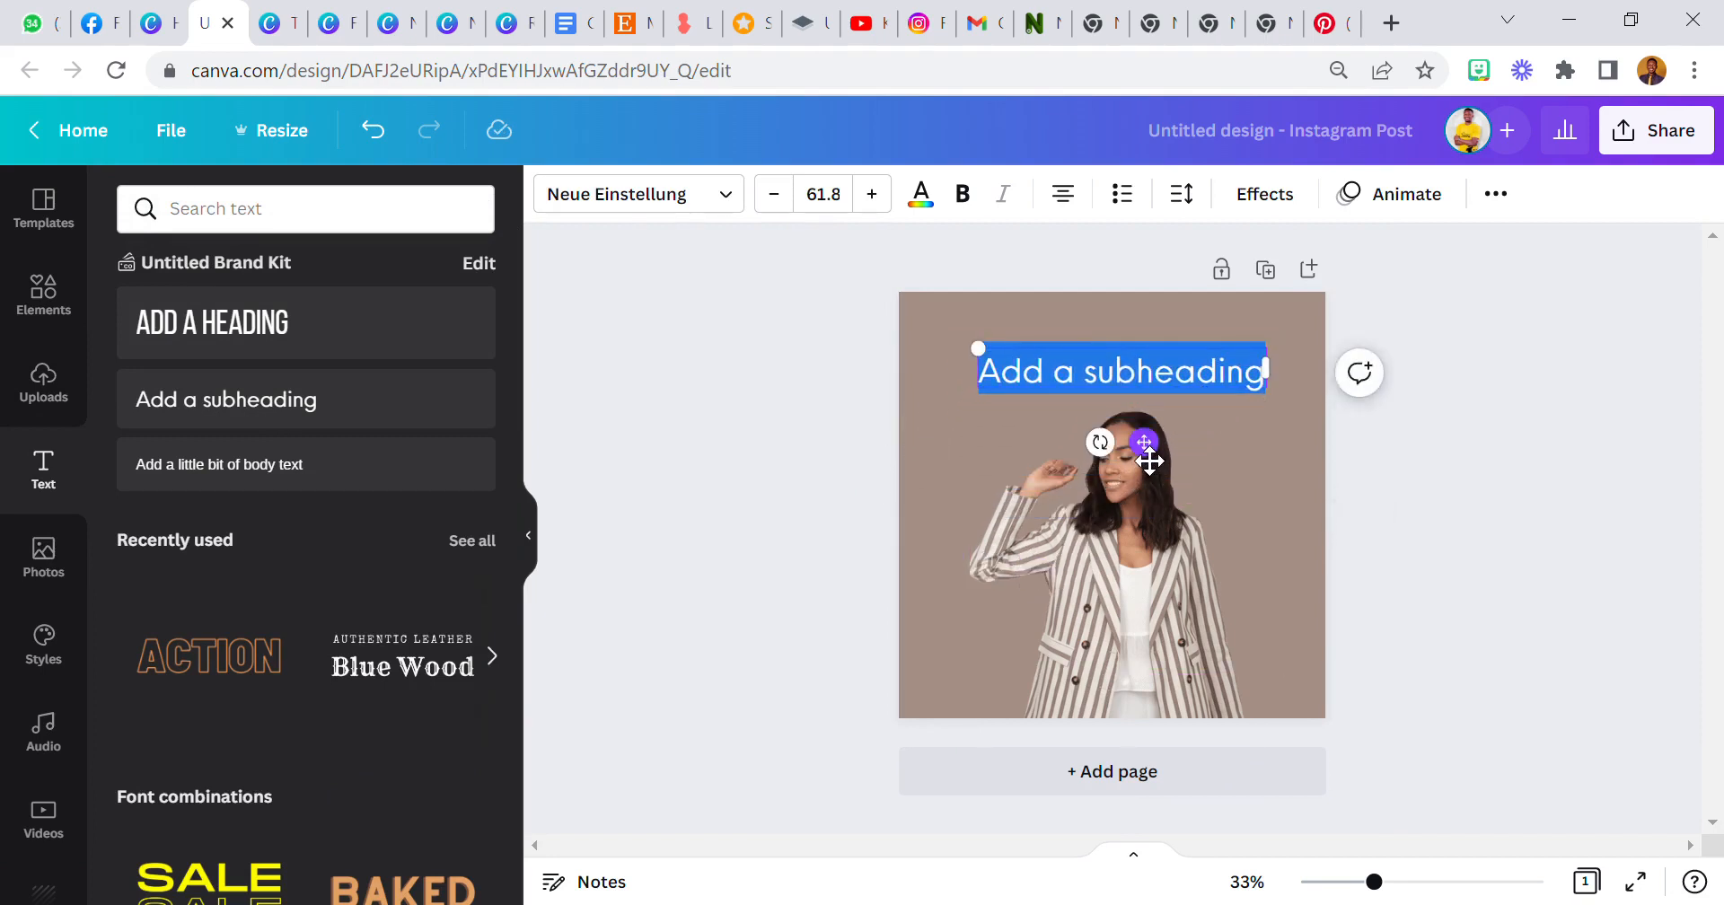
Replace the subheading text with "Stylish Fashion" split over two lines.
text(Sty;)
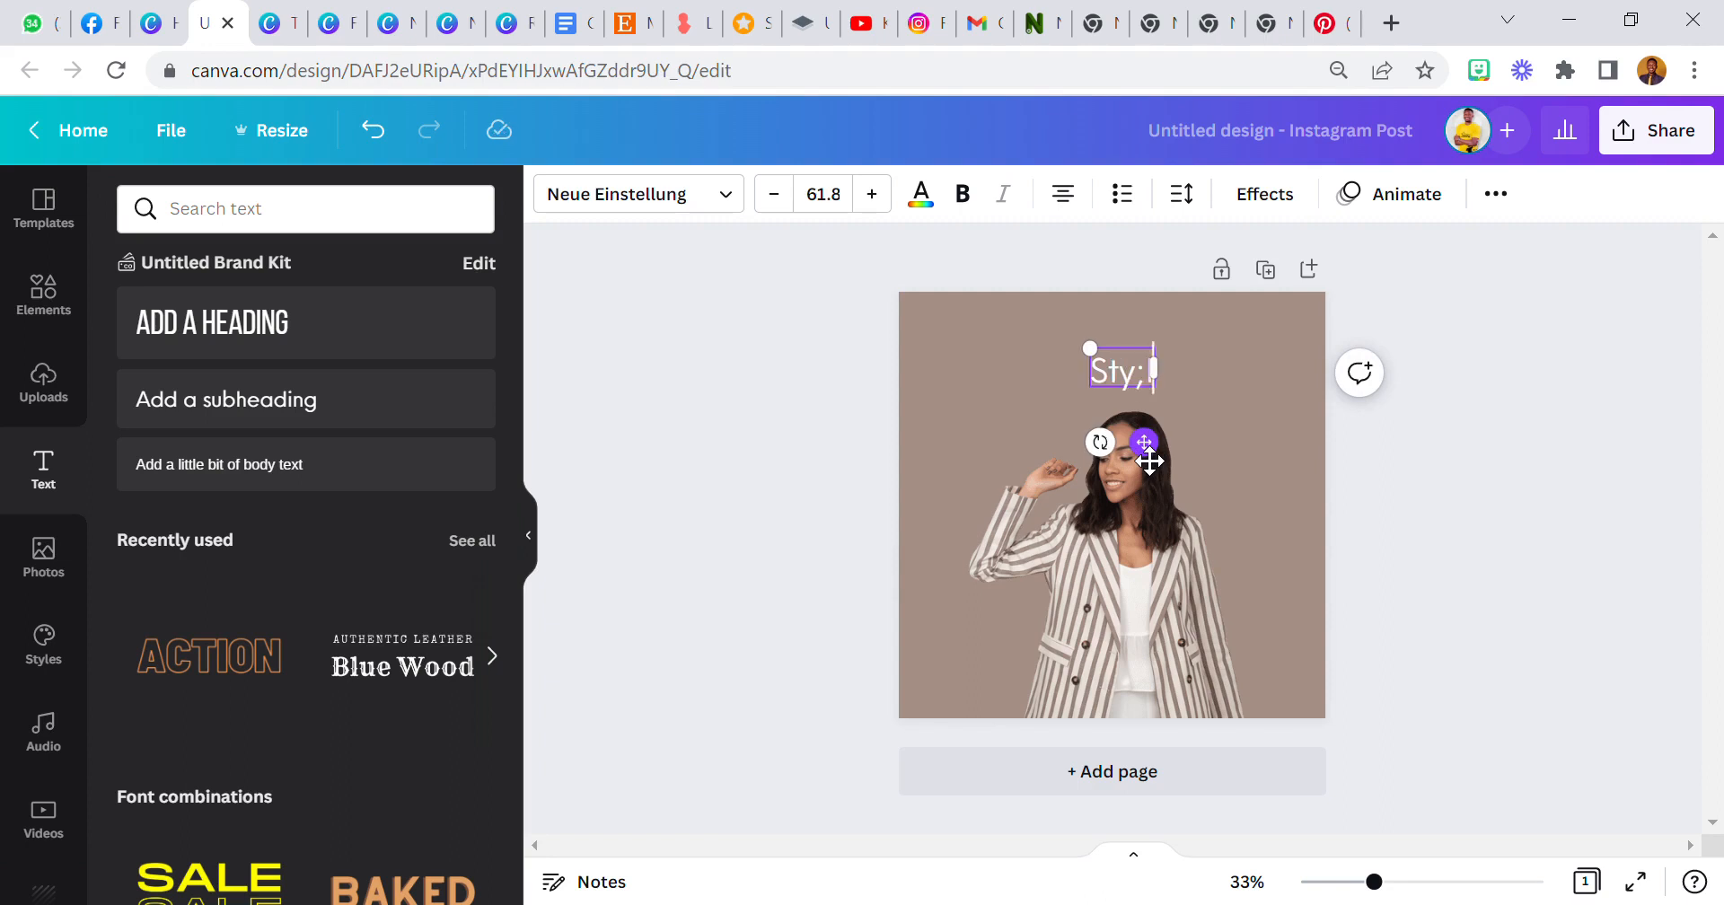
key(BackSpace)
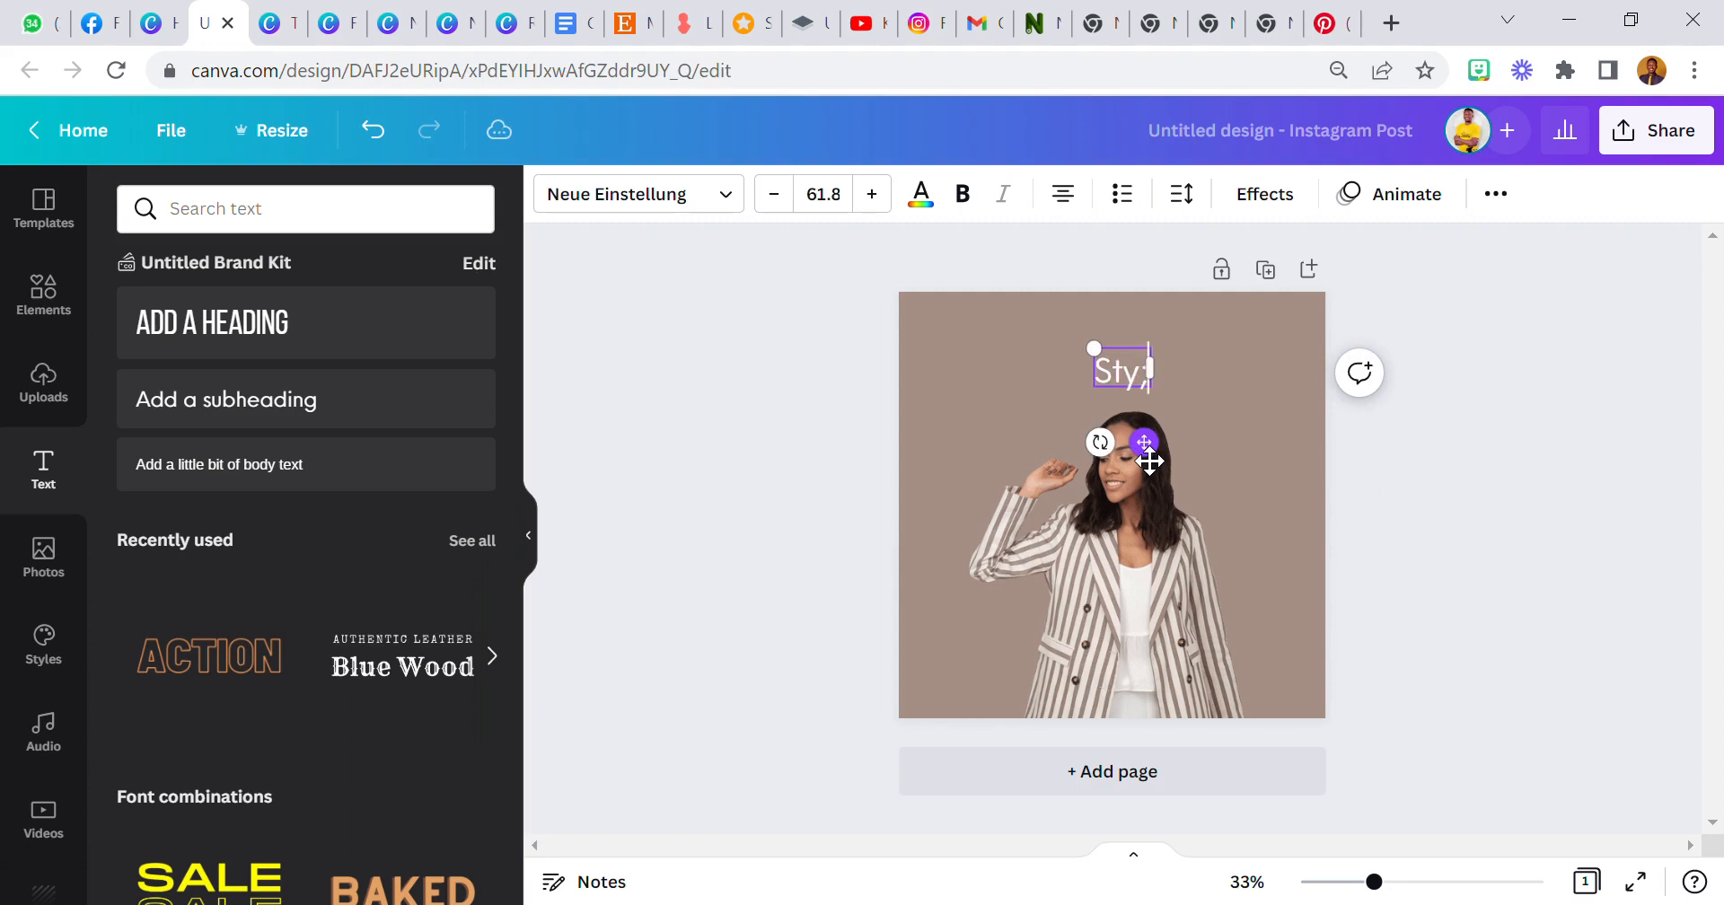
text(lish)
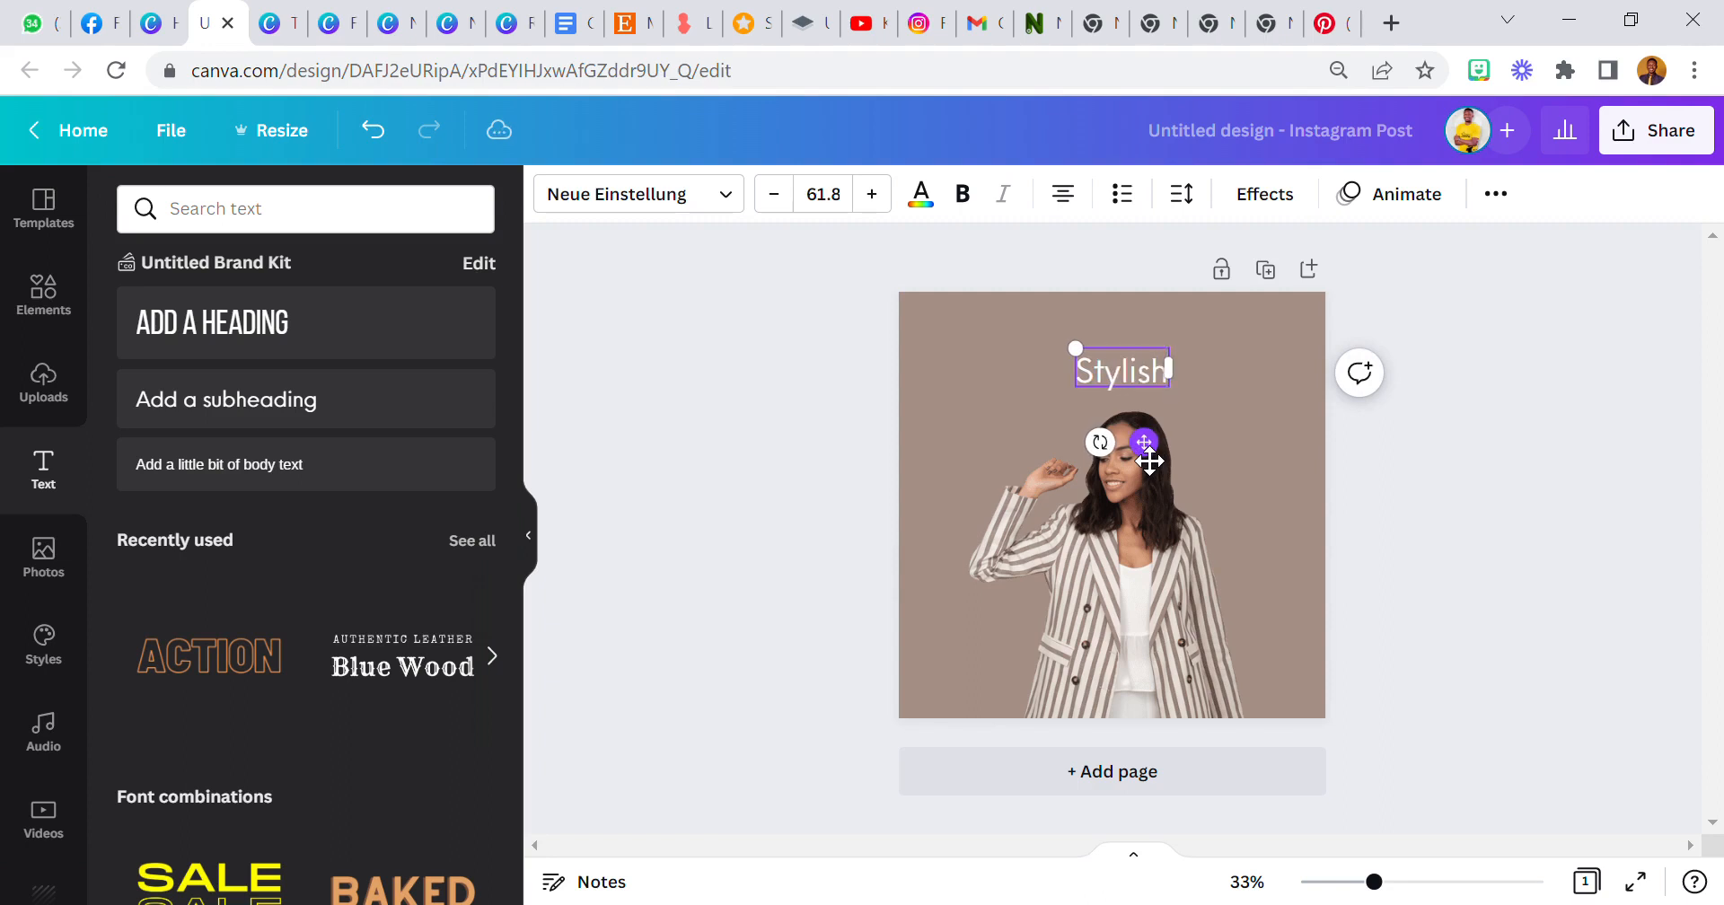
key(Return)
text(Fashion)
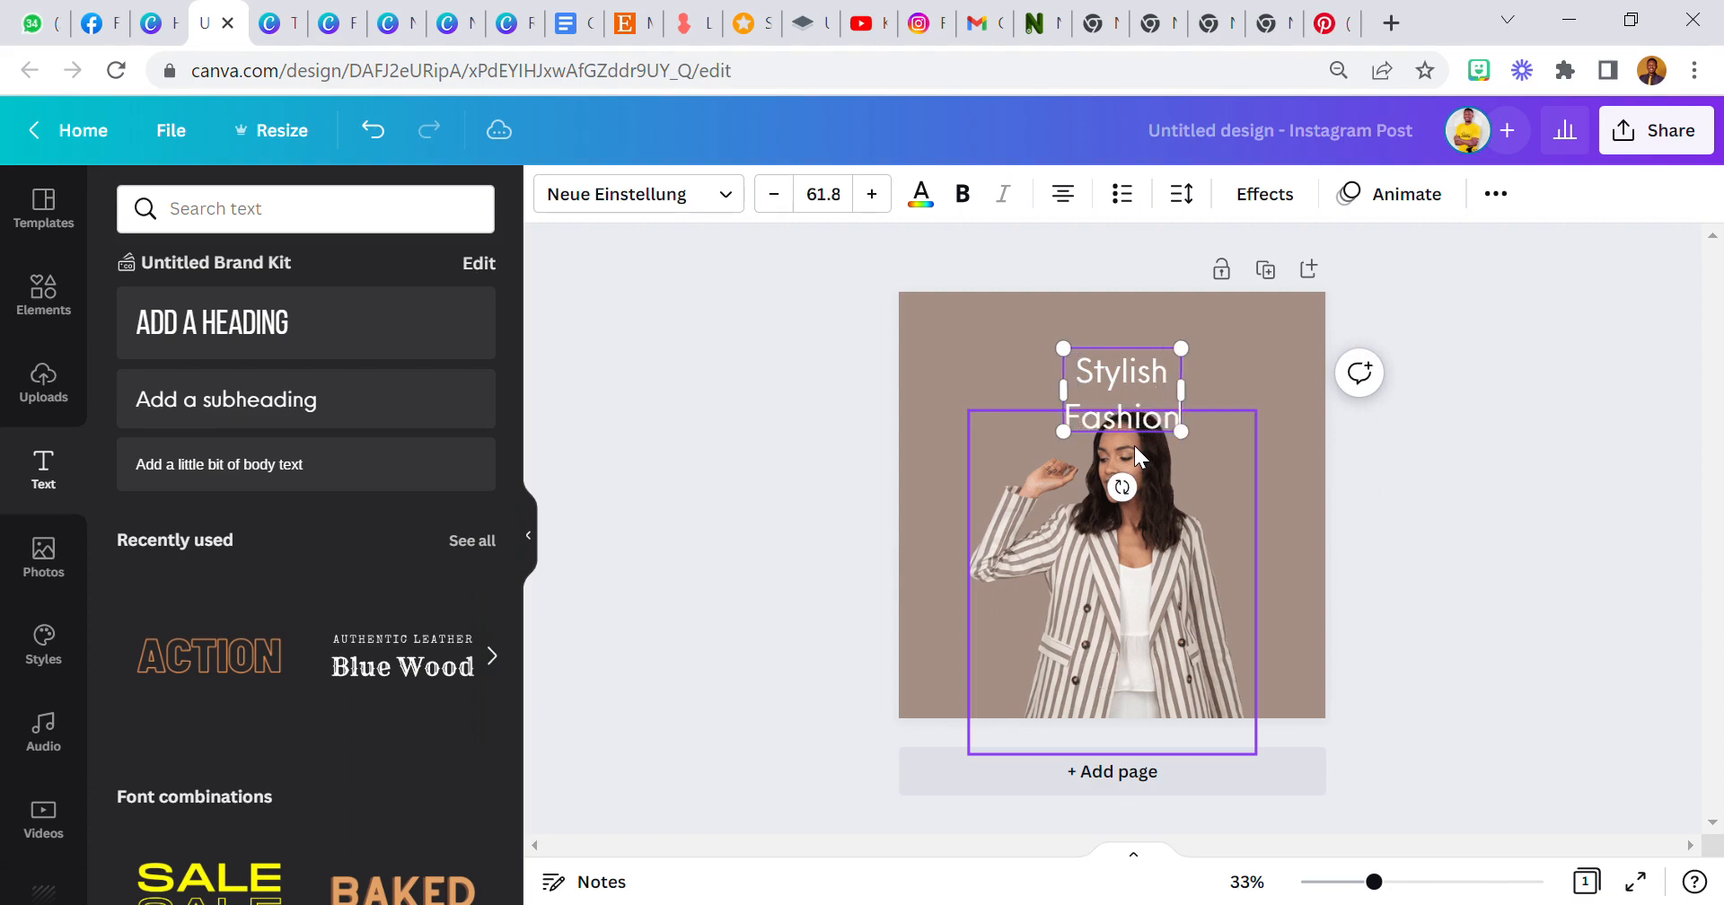
Enlarge the Stylish Fashion text box and centre it near the top of the page.
drag(1203, 403, 1272, 408)
click(1010, 406)
drag(1159, 407, 936, 476)
drag(1054, 381, 1113, 367)
Reduce the line spacing of the Stylish Fashion heading.
click(1184, 199)
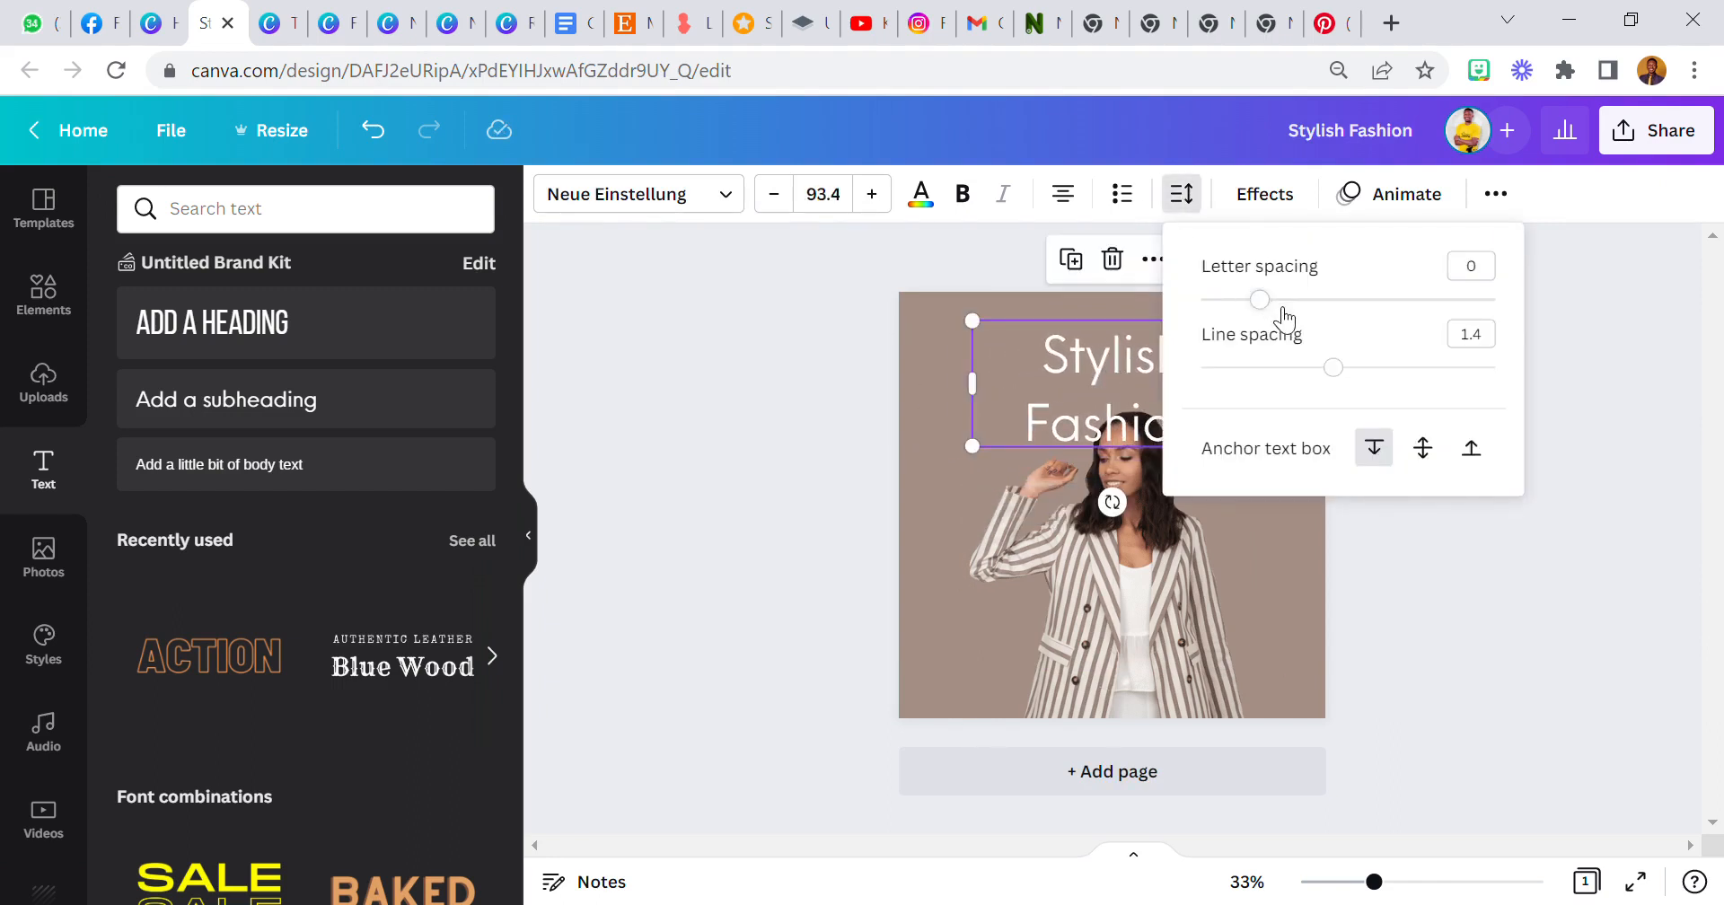
drag(1344, 368, 1274, 368)
click(913, 385)
Nudge the woman cut-out slightly and bring it forward in front of the heading.
click(1135, 402)
mouse_move(1253, 431)
mouse_down()
mouse_move(1335, 483)
mouse_move(1235, 413)
mouse_up()
drag(1221, 556, 1227, 569)
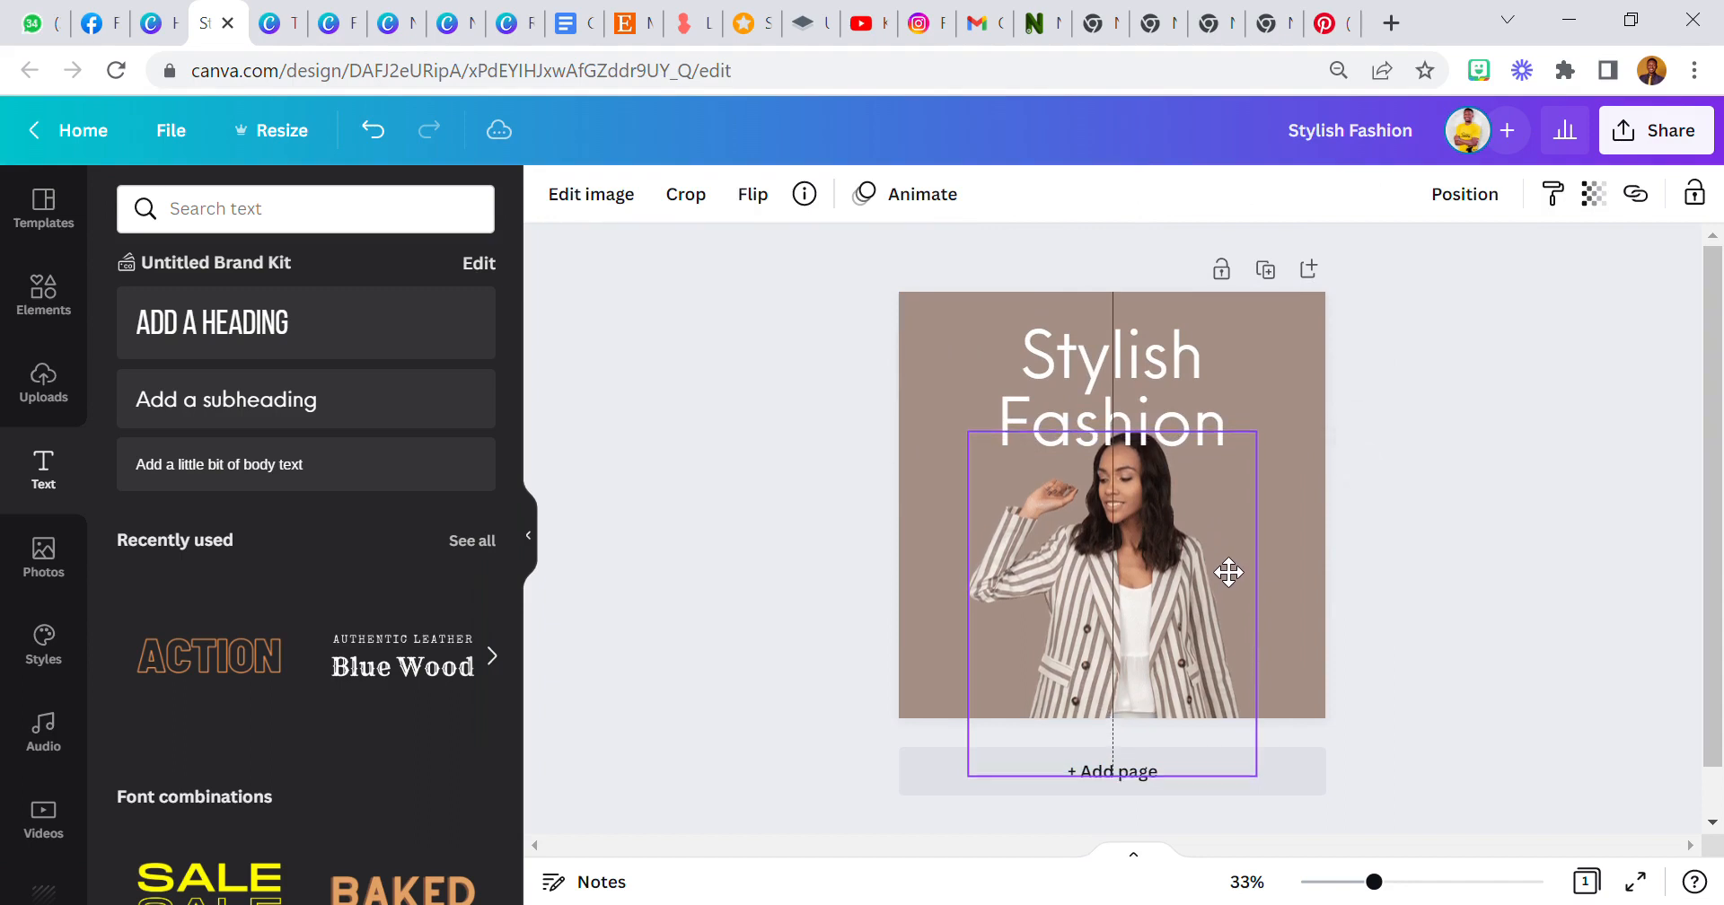
click(1464, 194)
click(1139, 267)
Enlarge the heading further so it spans nearly the full page width.
click(826, 397)
click(1058, 384)
mouse_move(1289, 449)
mouse_down()
mouse_move(1328, 488)
mouse_move(1313, 463)
mouse_up()
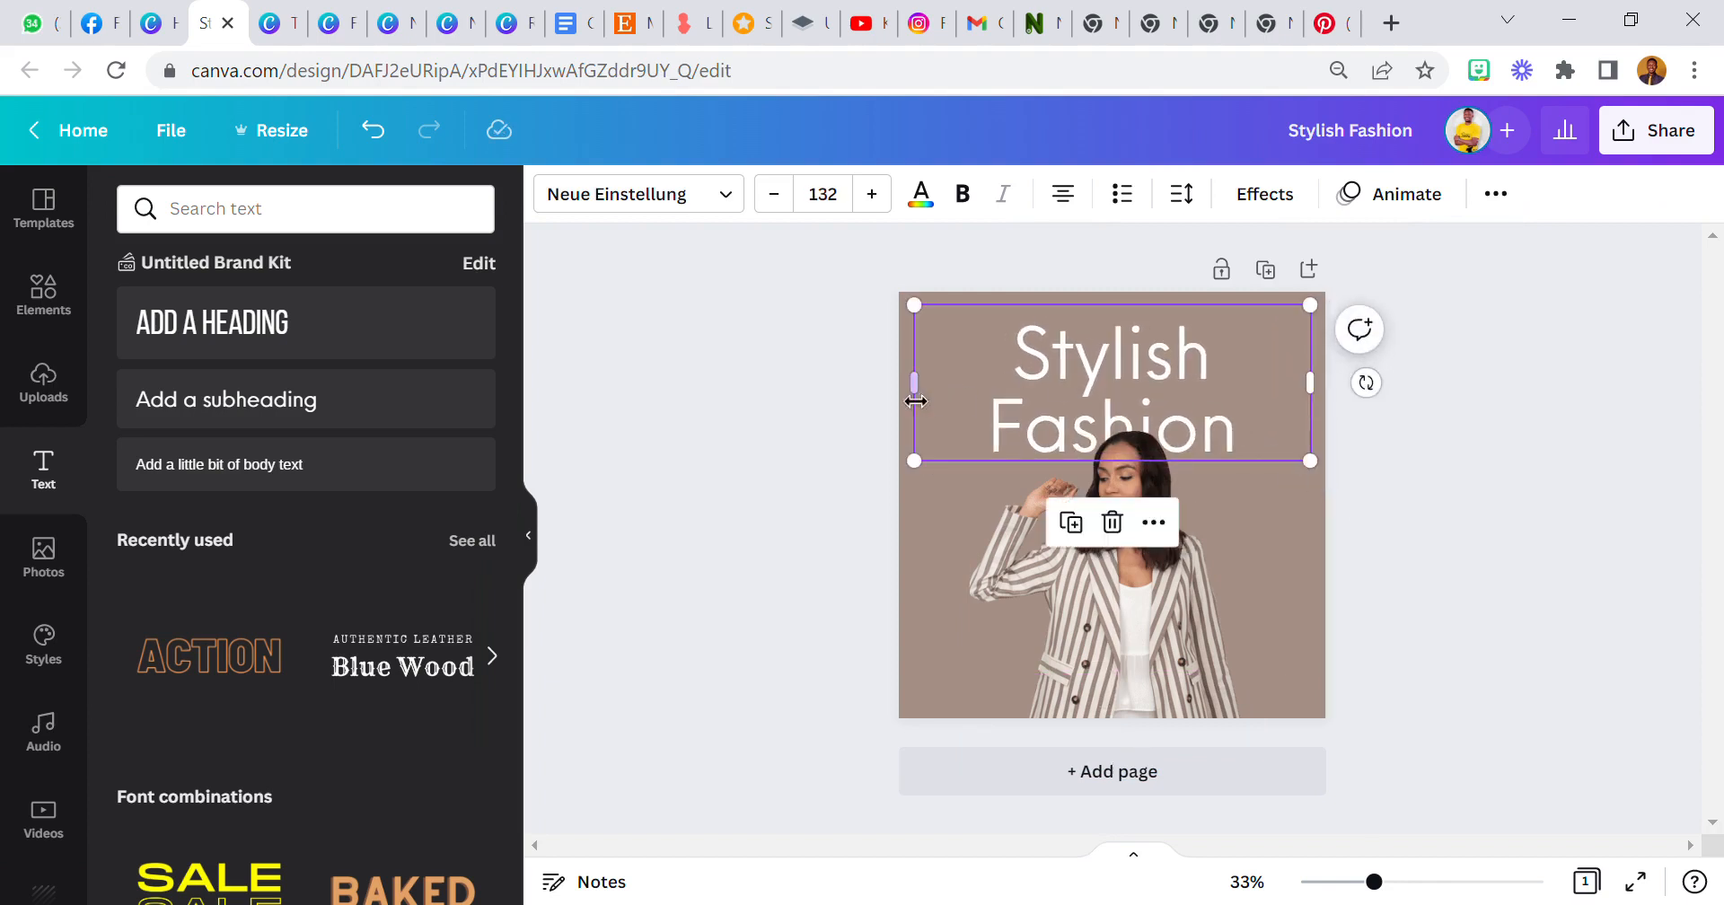
Colour the heading text dark brown #221714, sampled from the woman's hair with the eyedropper.
click(831, 397)
click(991, 390)
click(921, 194)
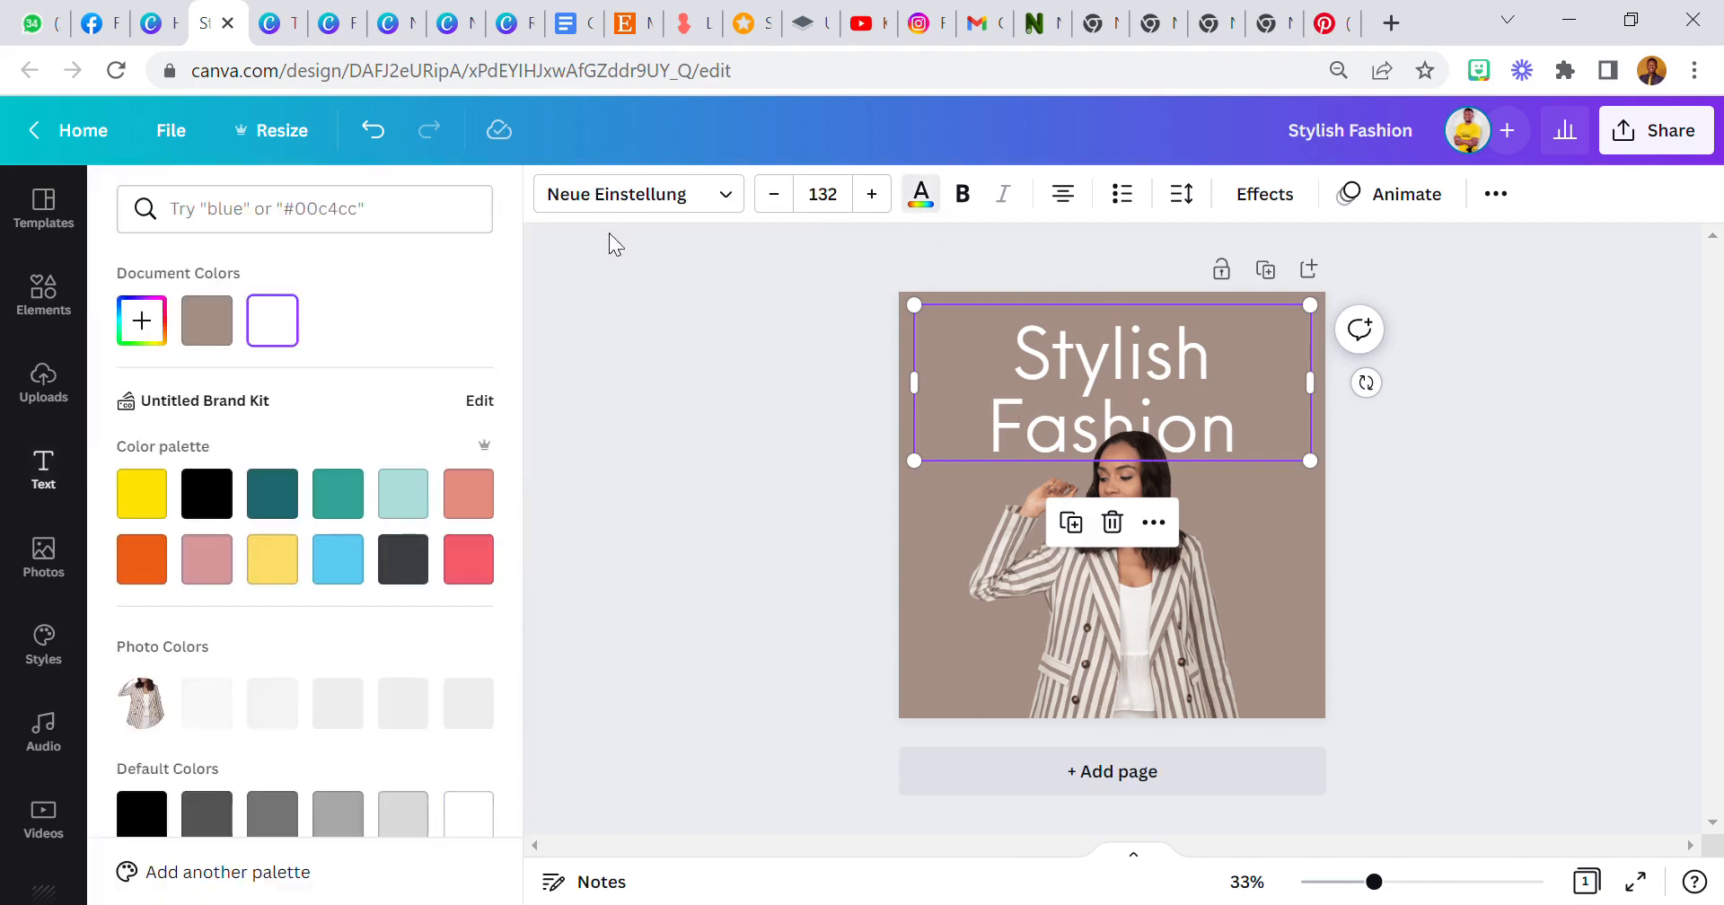
click(165, 317)
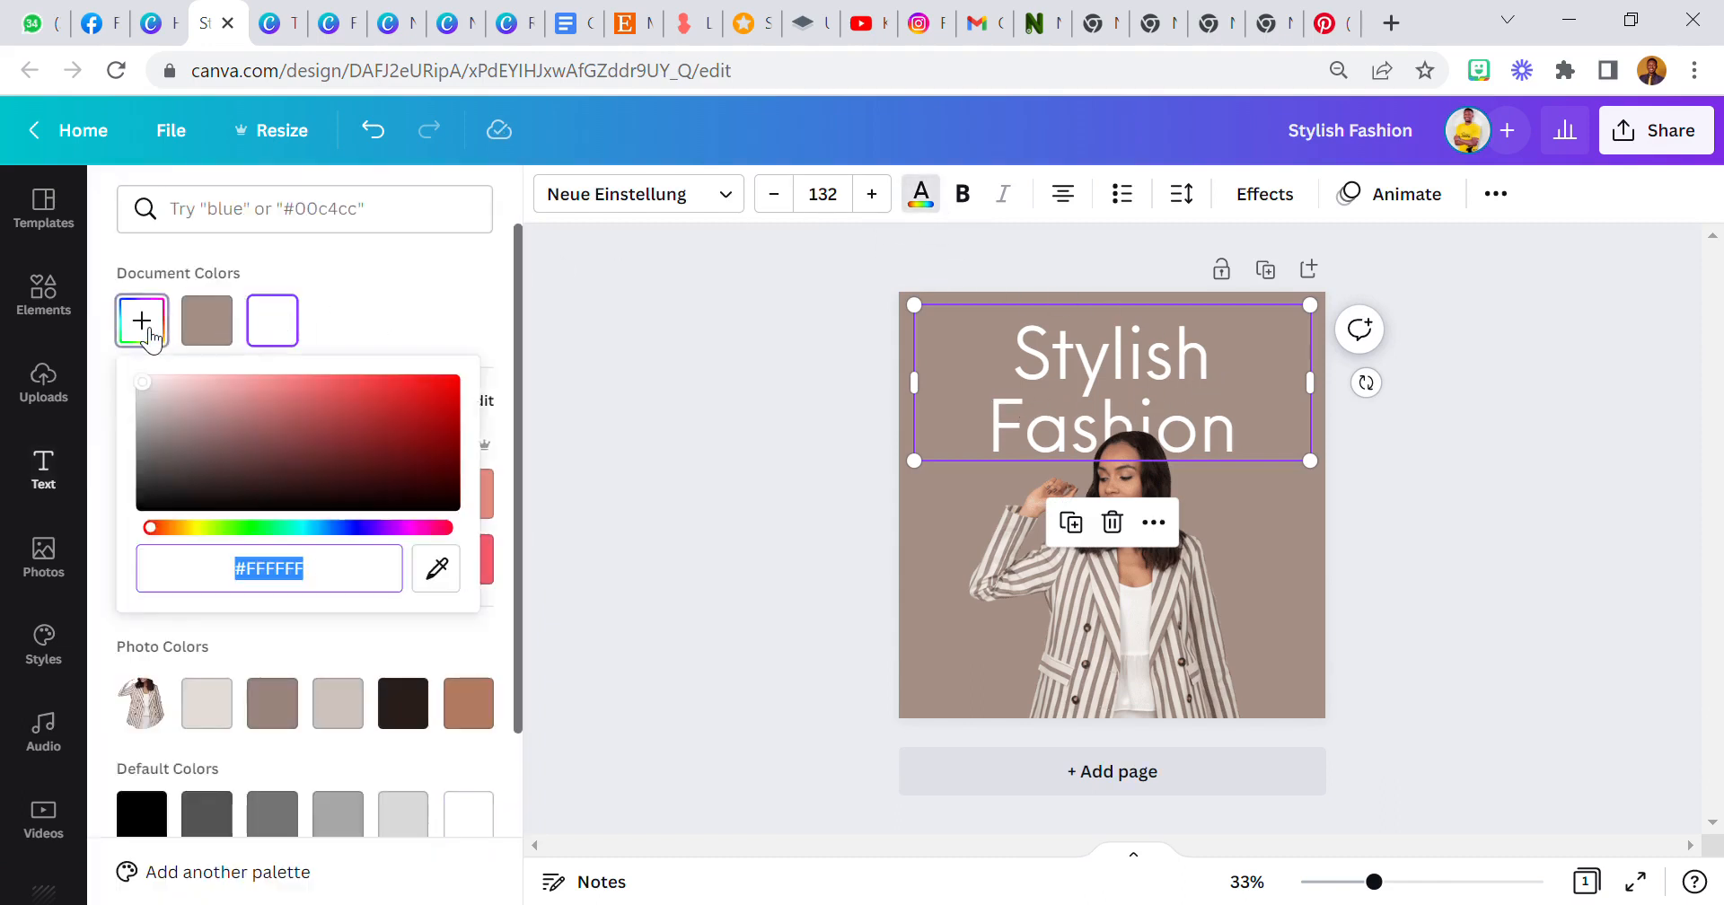
click(454, 579)
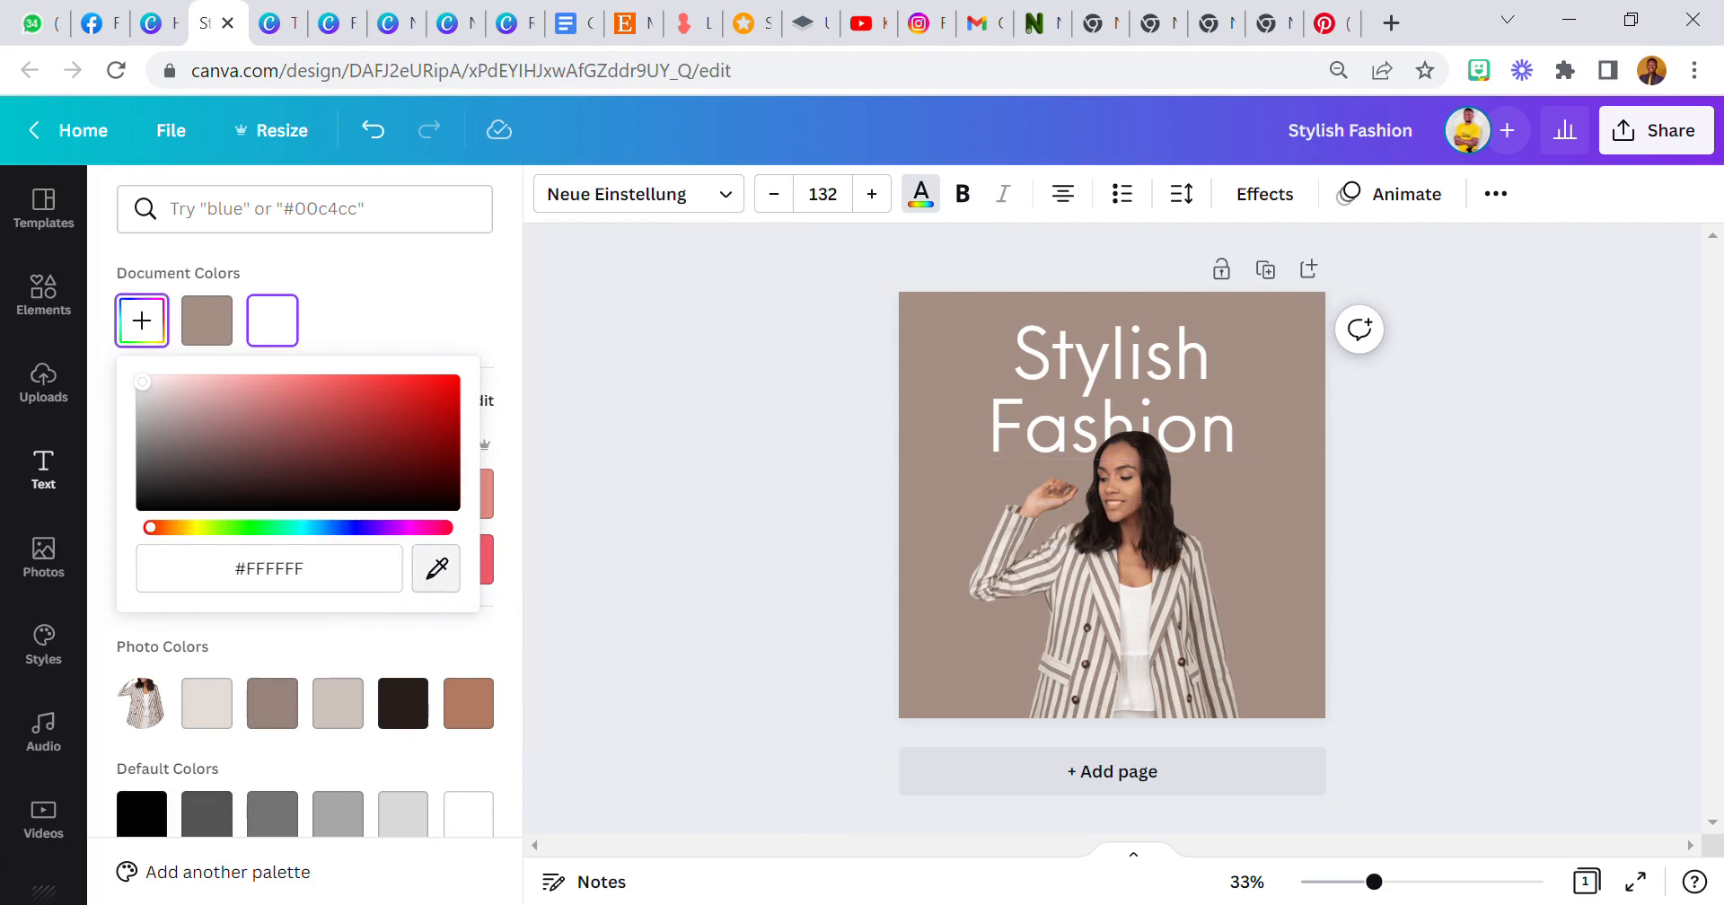
click(1163, 515)
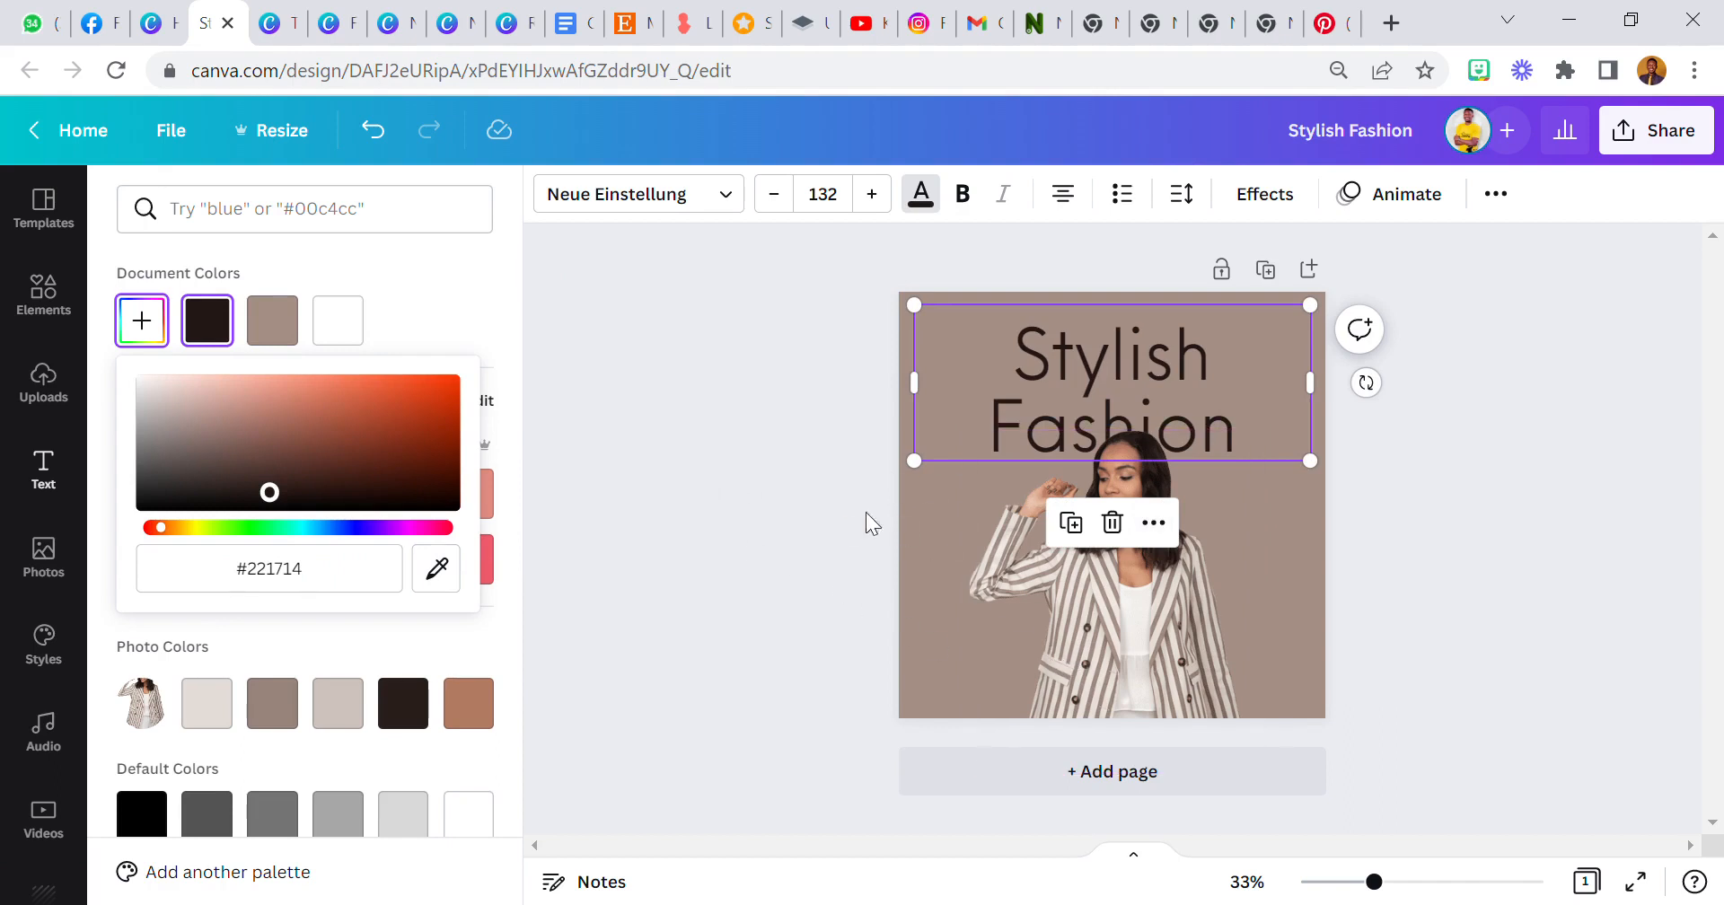
click(826, 520)
click(793, 523)
Add a striped circle shape and place it at the lower left beside the woman's raised arm.
click(79, 324)
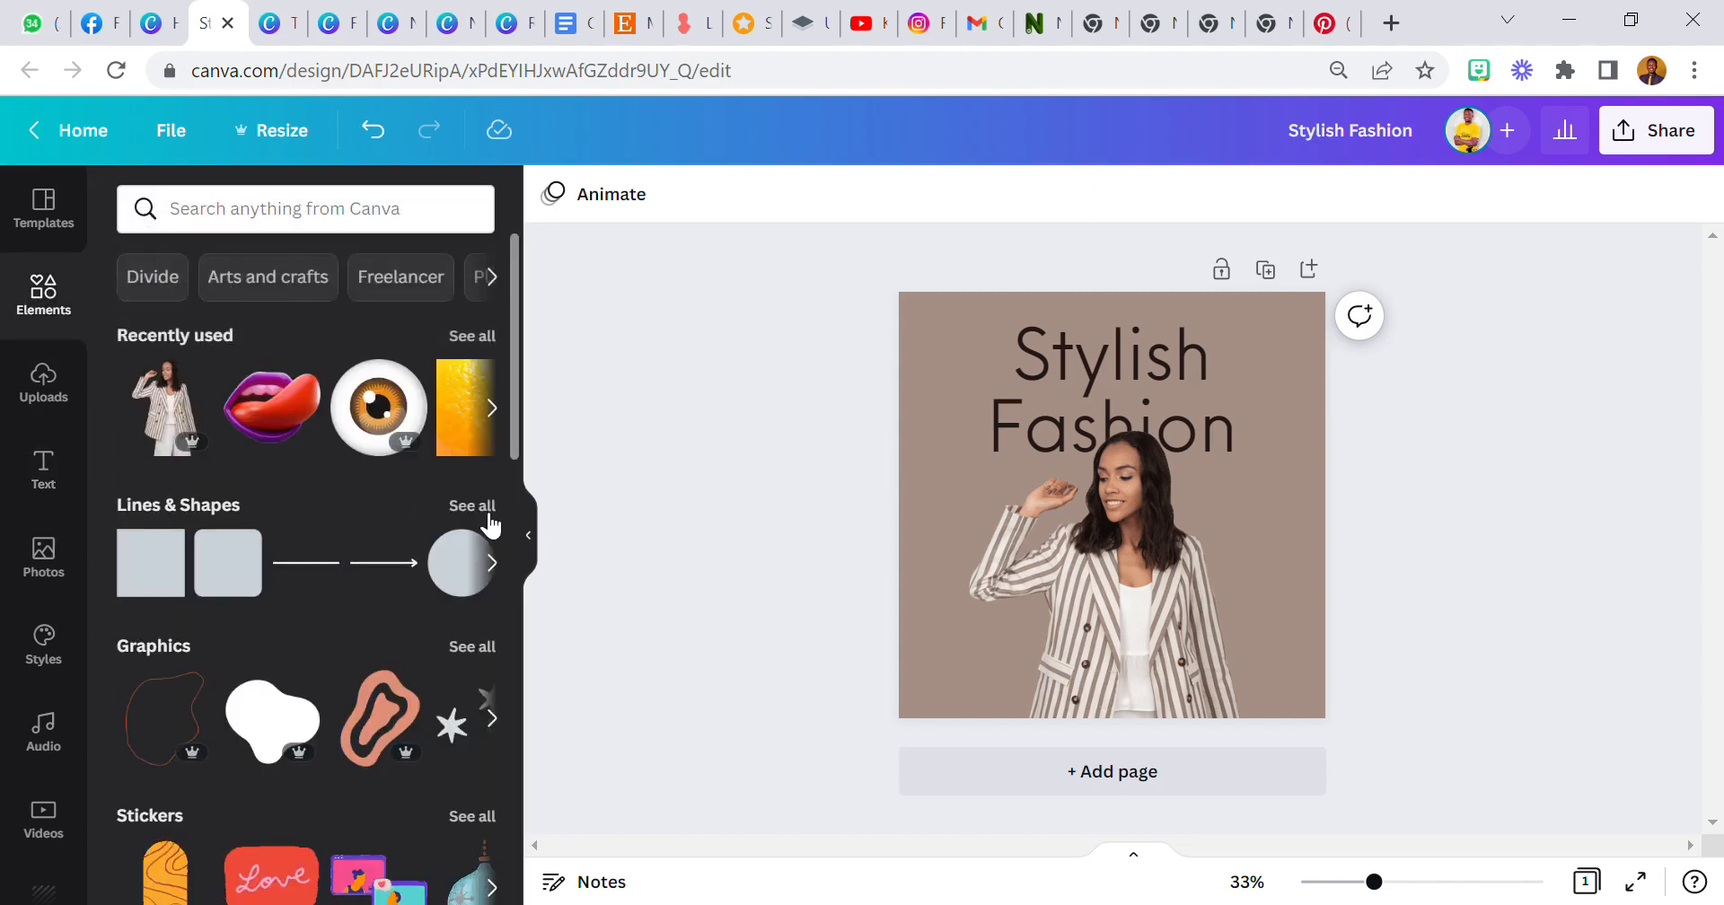
click(488, 516)
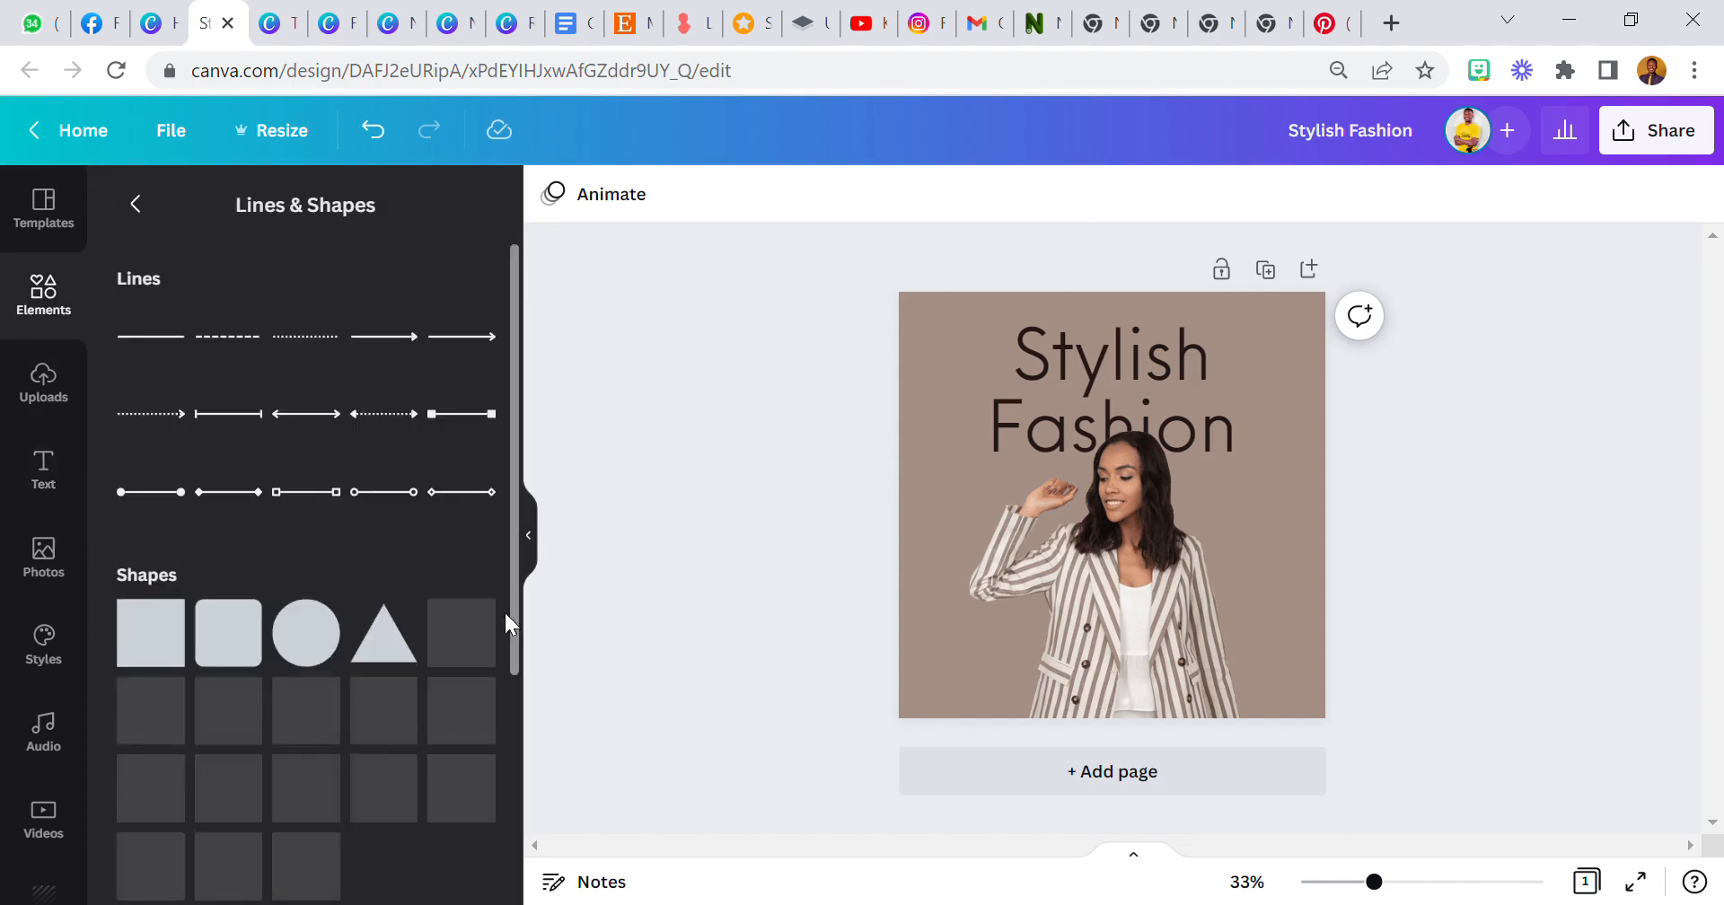
scroll(340, 597, down, 4)
scroll(342, 574, down, 10)
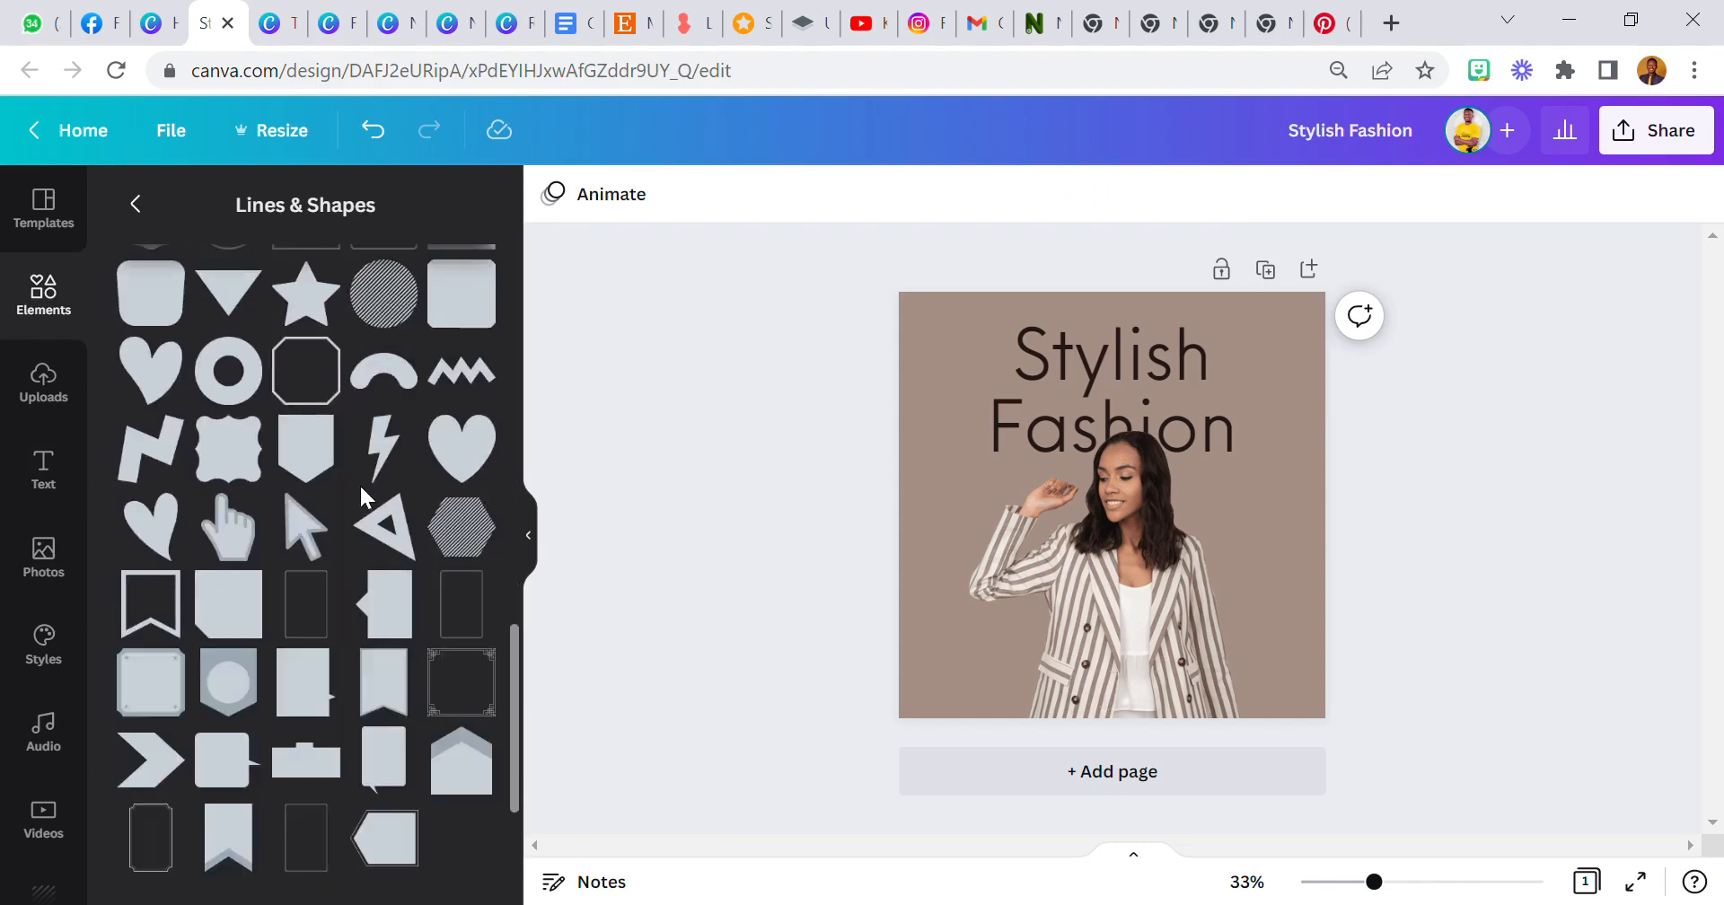
scroll(359, 492, up, 3)
click(392, 552)
mouse_move(1068, 538)
mouse_down()
mouse_move(934, 689)
mouse_move(961, 715)
mouse_move(934, 674)
mouse_up()
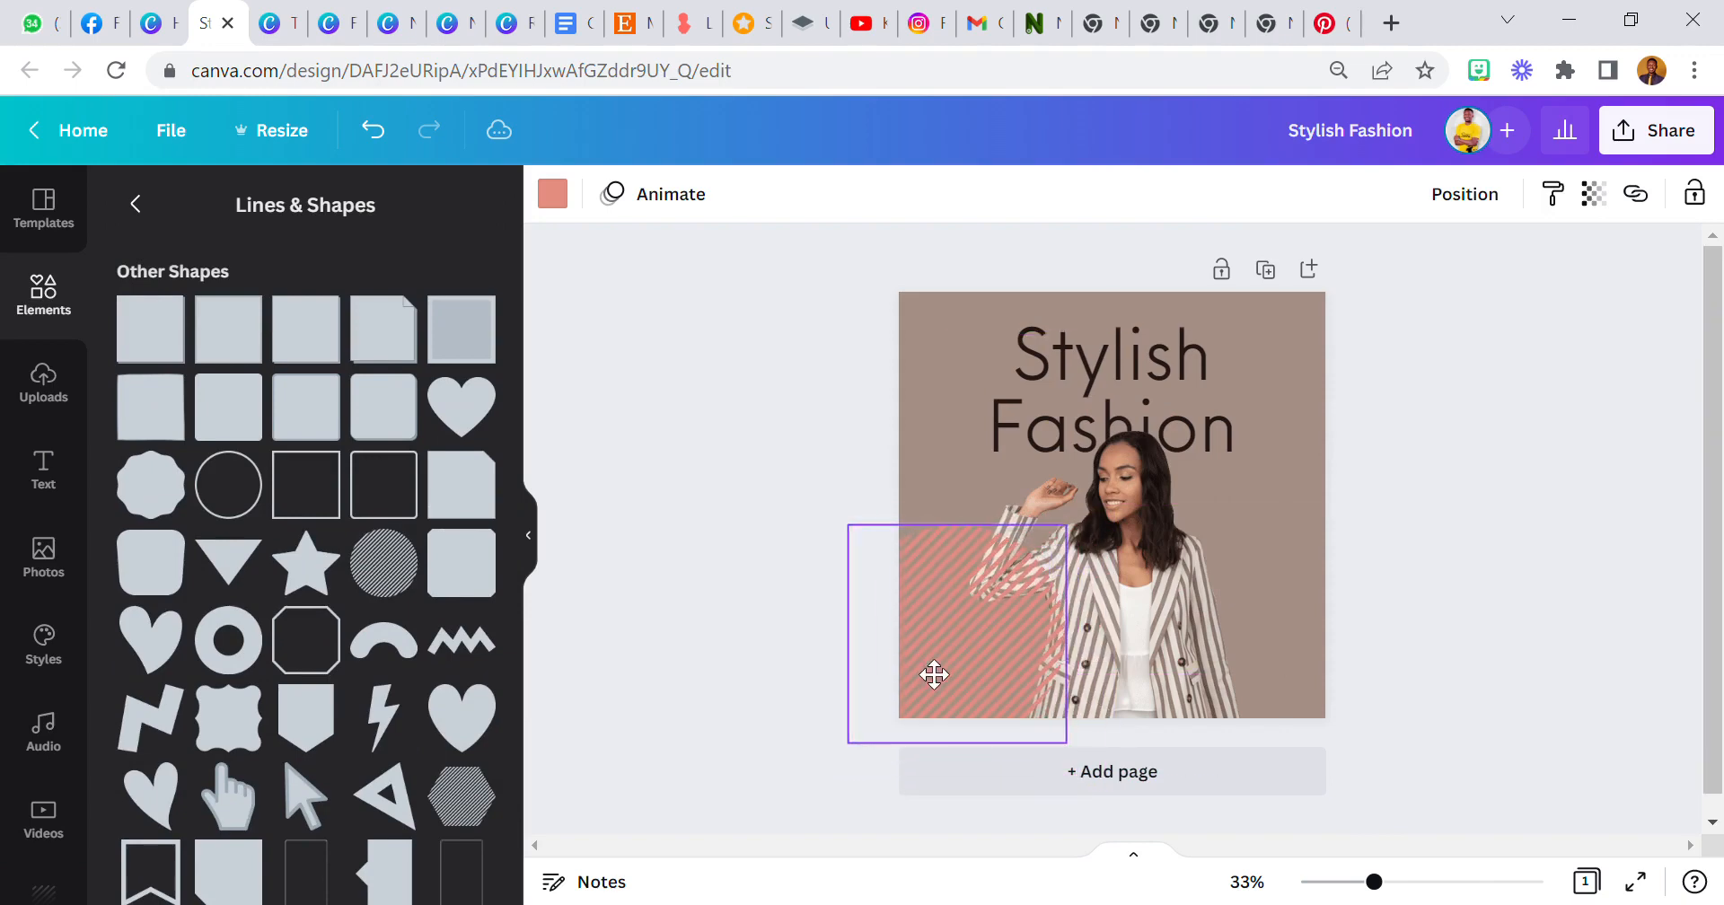
mouse_move(862, 752)
mouse_down()
mouse_move(1000, 692)
mouse_move(1008, 629)
mouse_move(1025, 634)
mouse_move(928, 685)
mouse_move(1014, 651)
mouse_up()
Recolour the striped circle to #E9E0D8, sampled from the woman's top with the eyedropper.
click(553, 195)
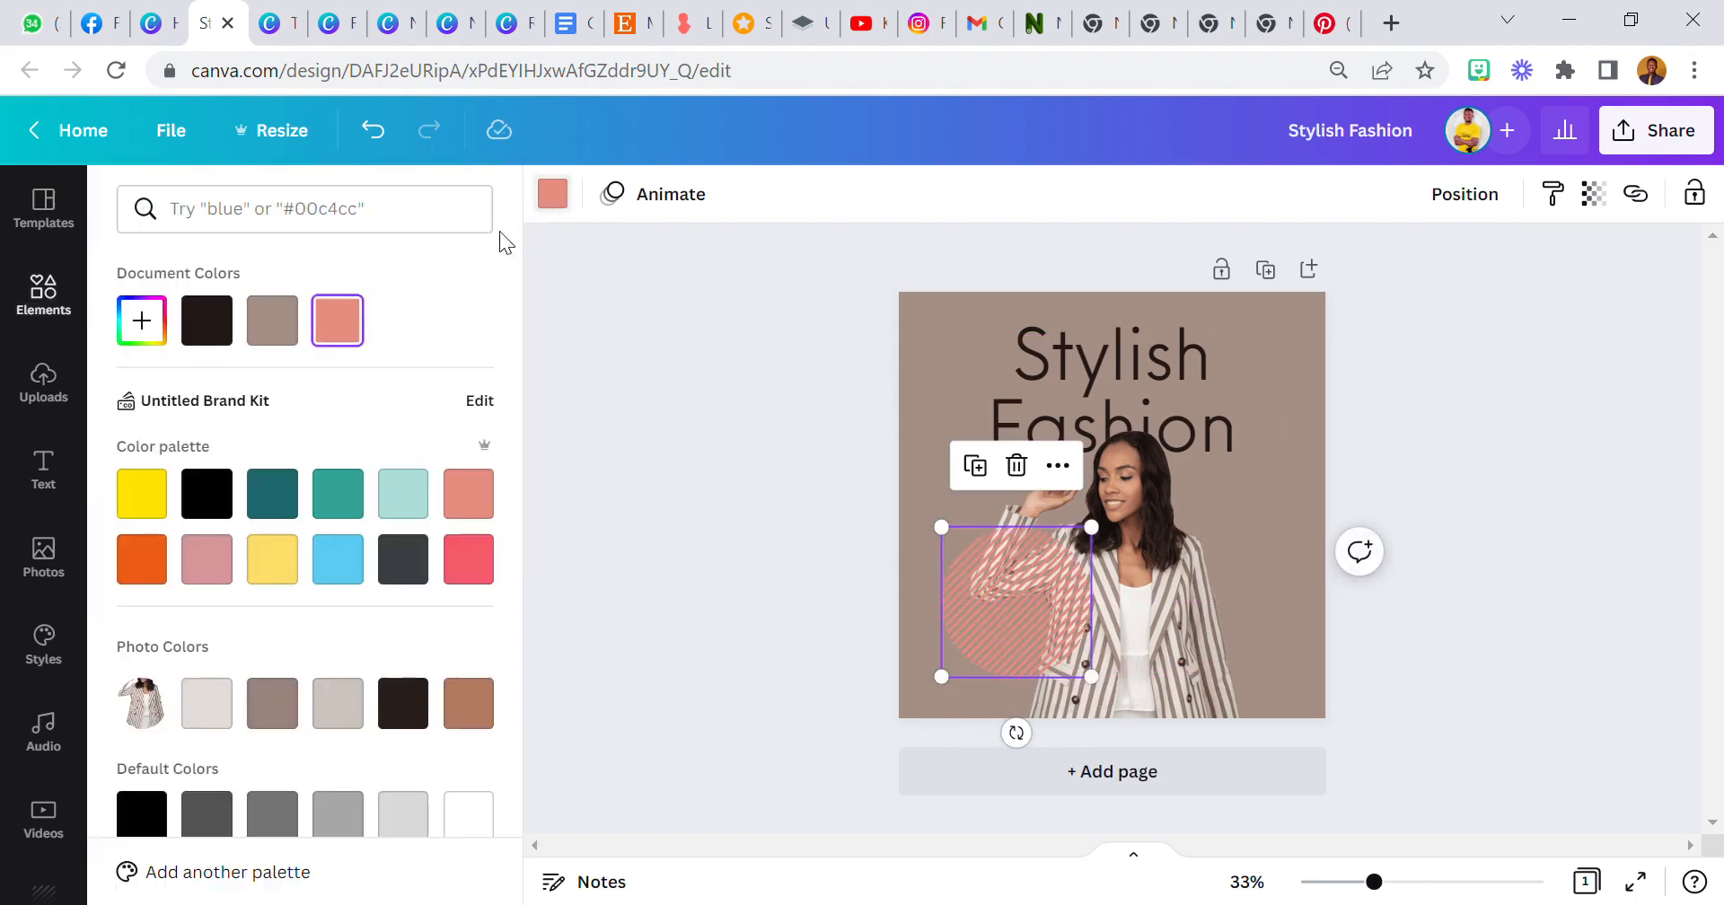
click(164, 320)
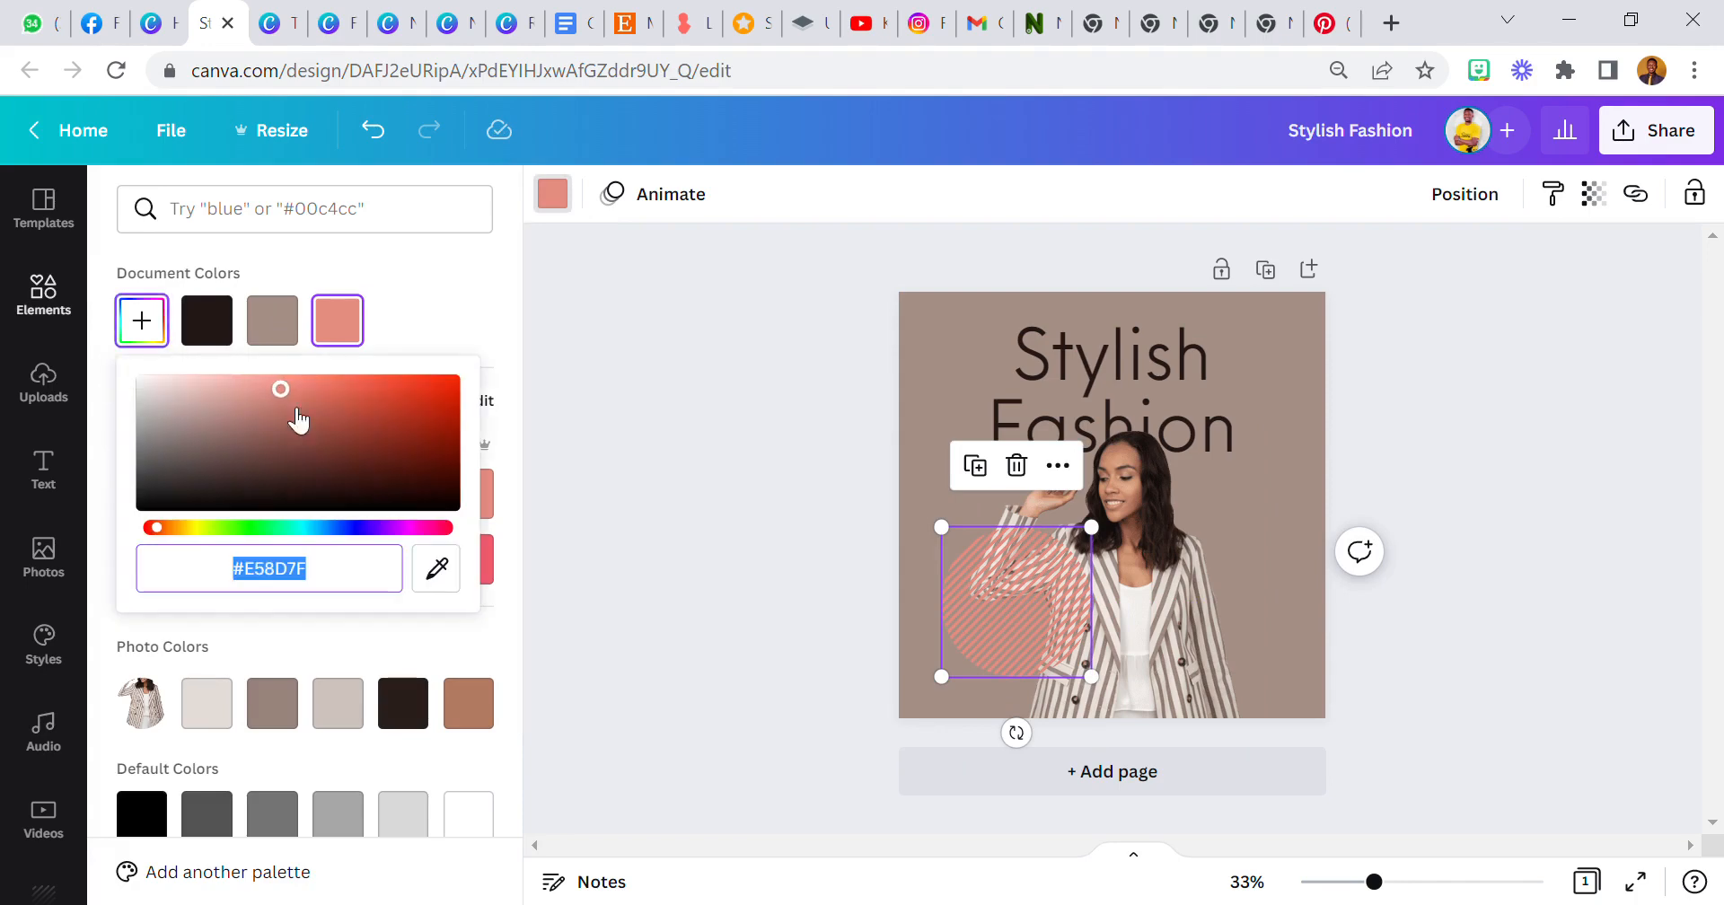
click(438, 568)
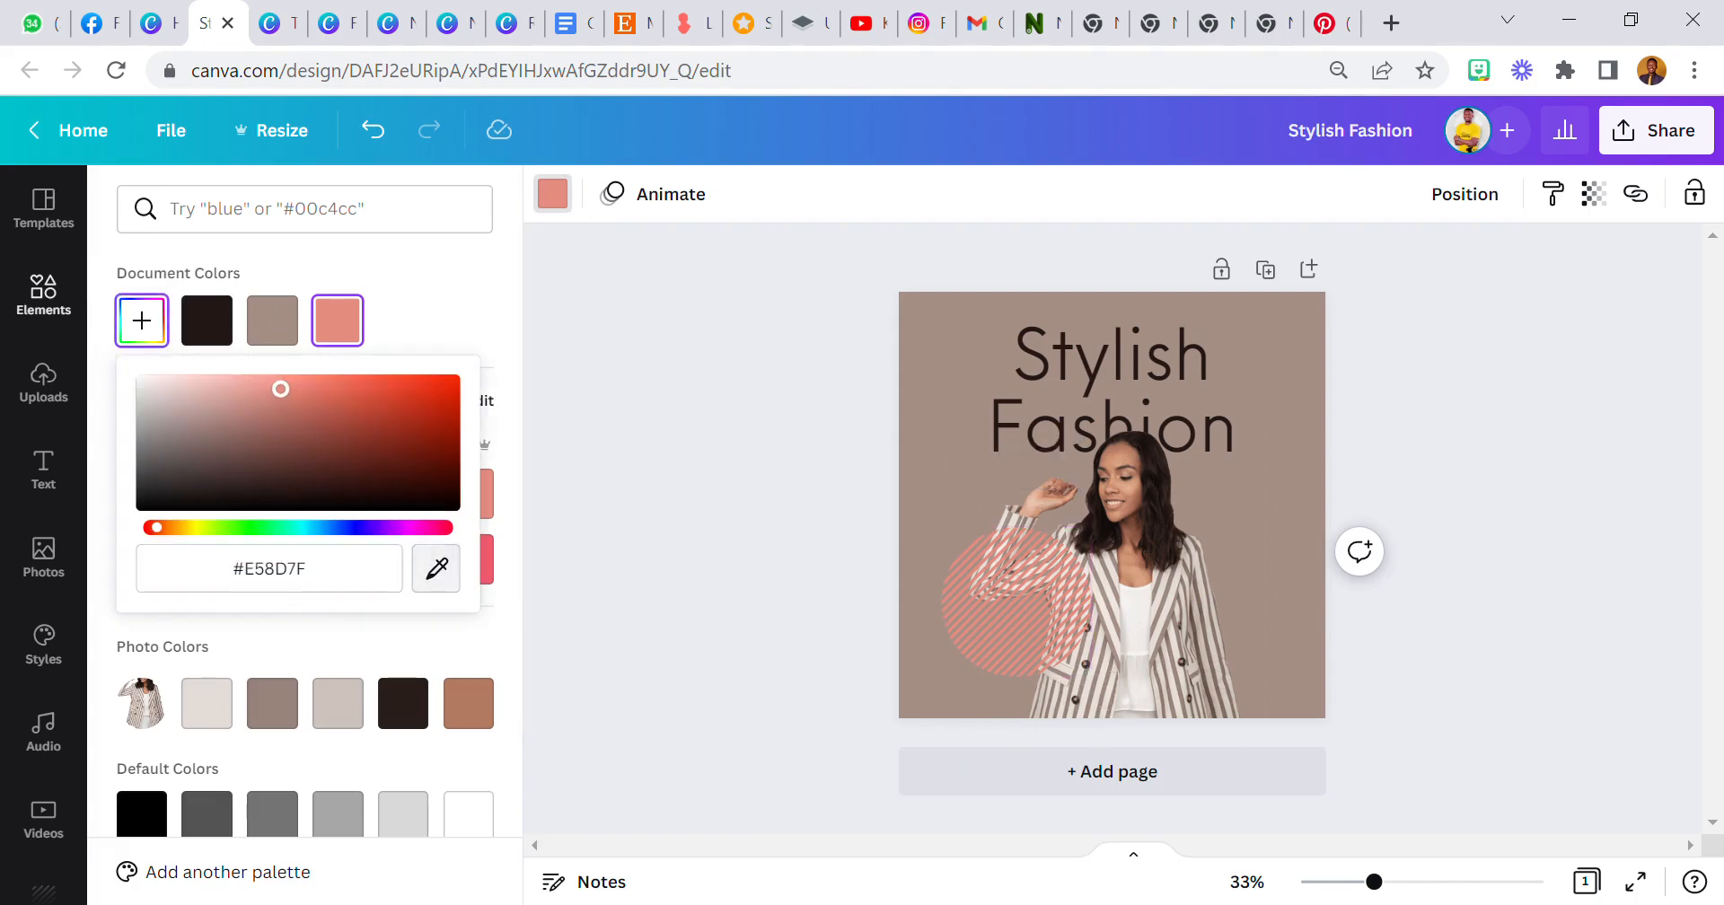
click(1136, 629)
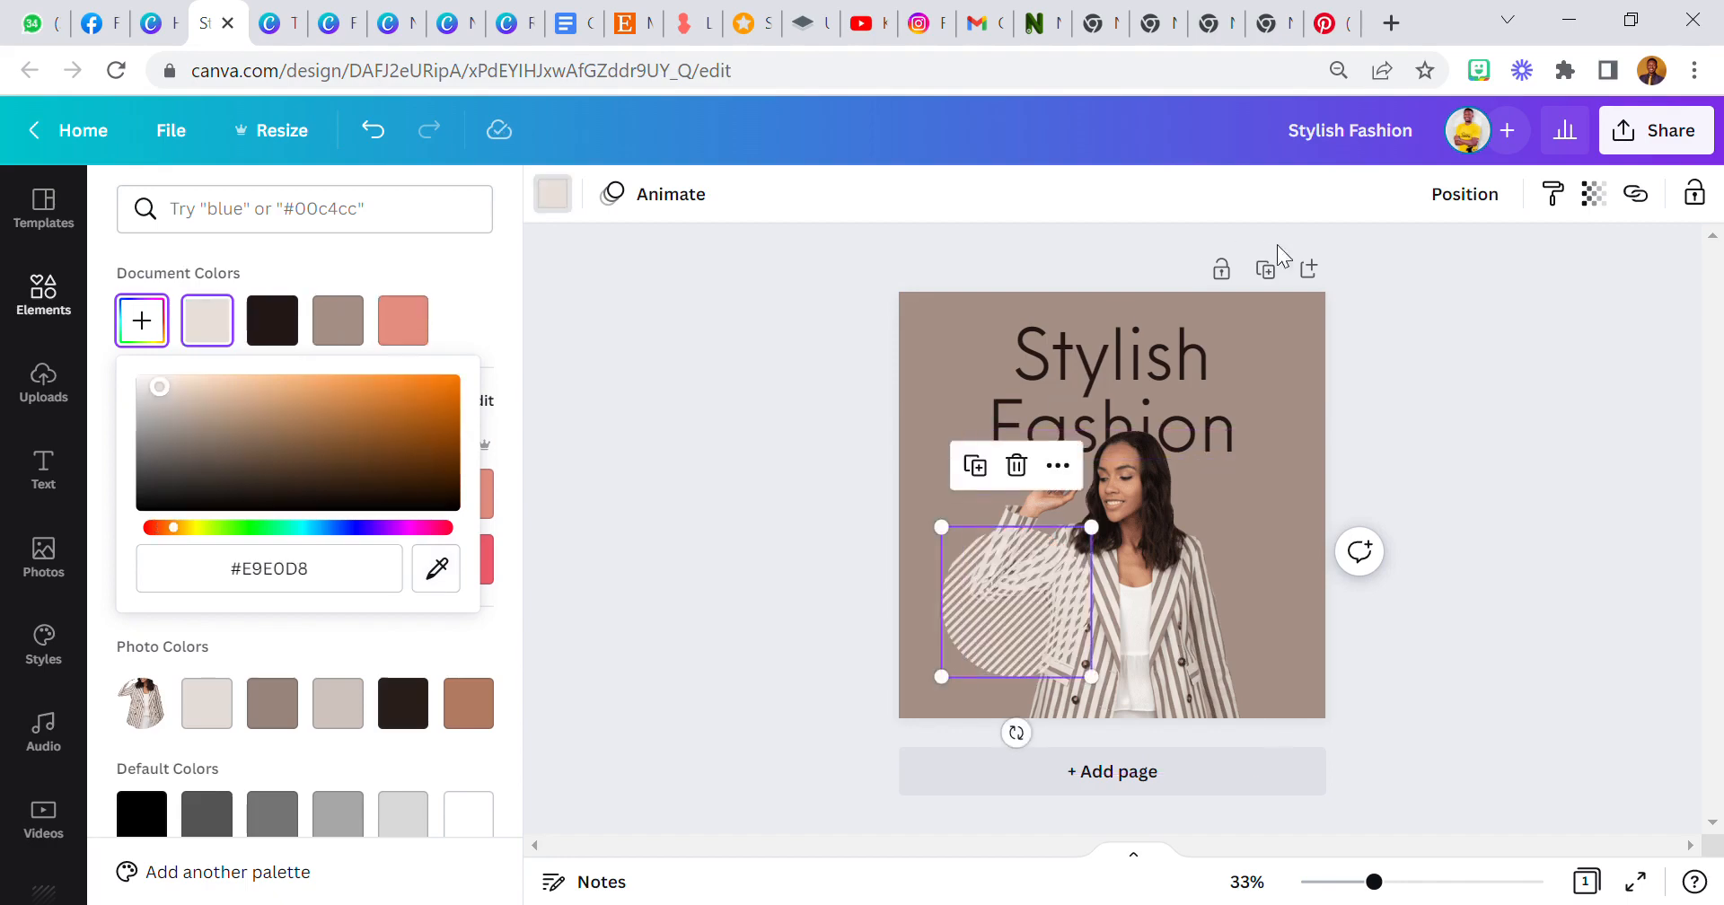
Send the striped circle backward behind the woman cut-out.
click(1464, 193)
click(1362, 268)
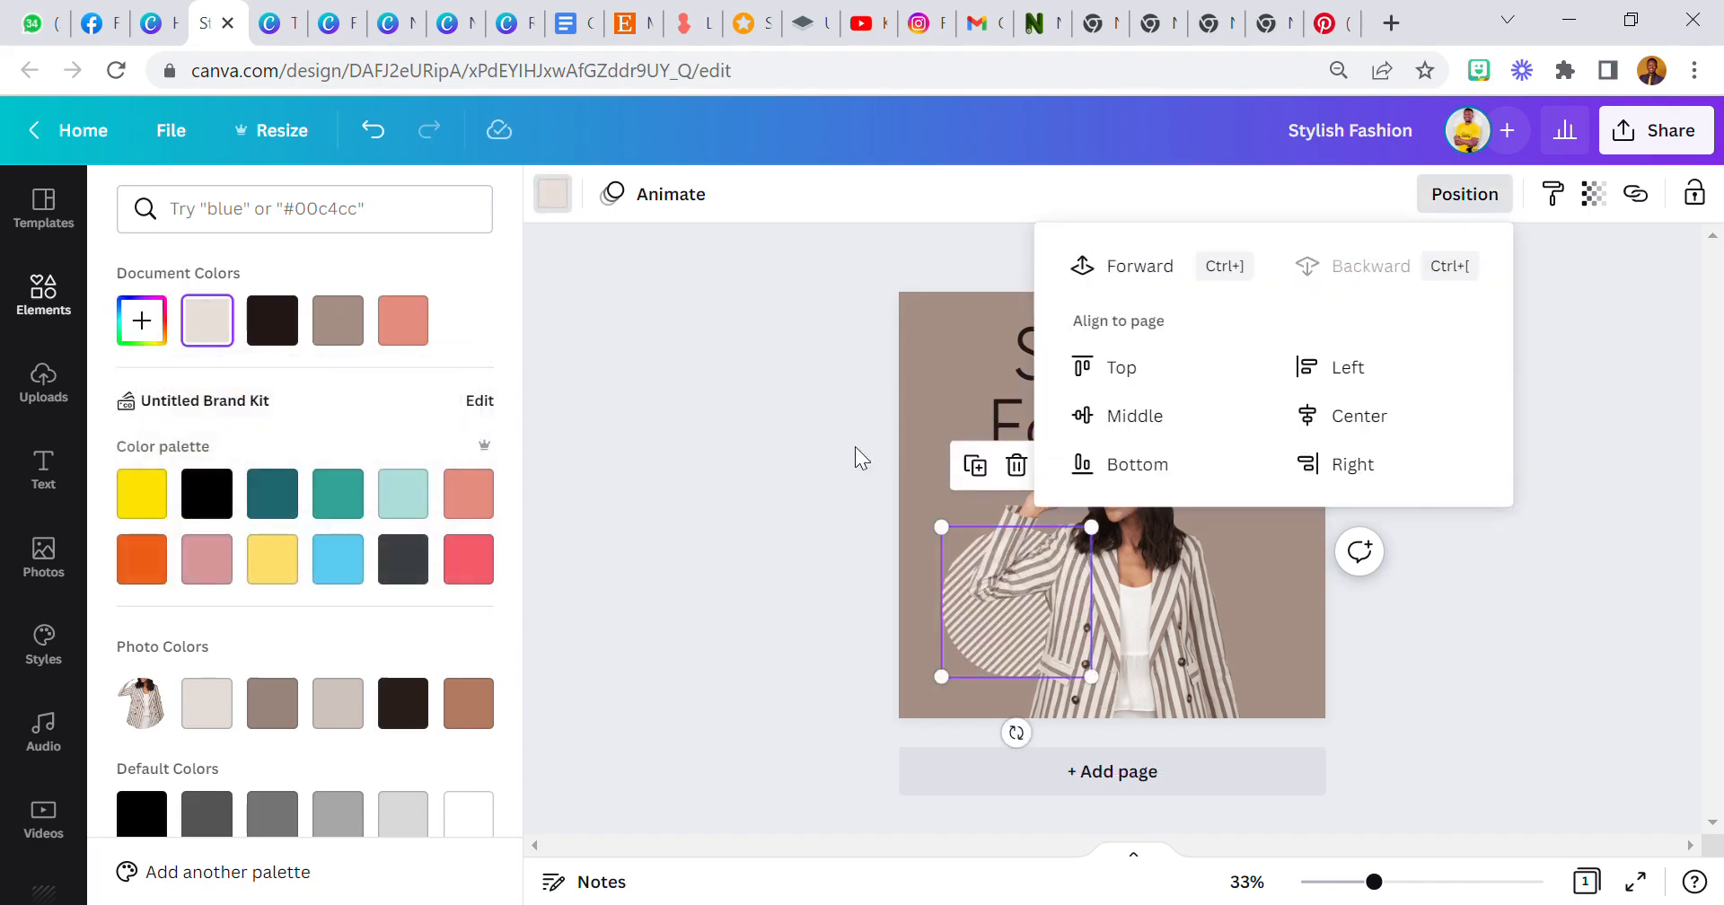
click(824, 544)
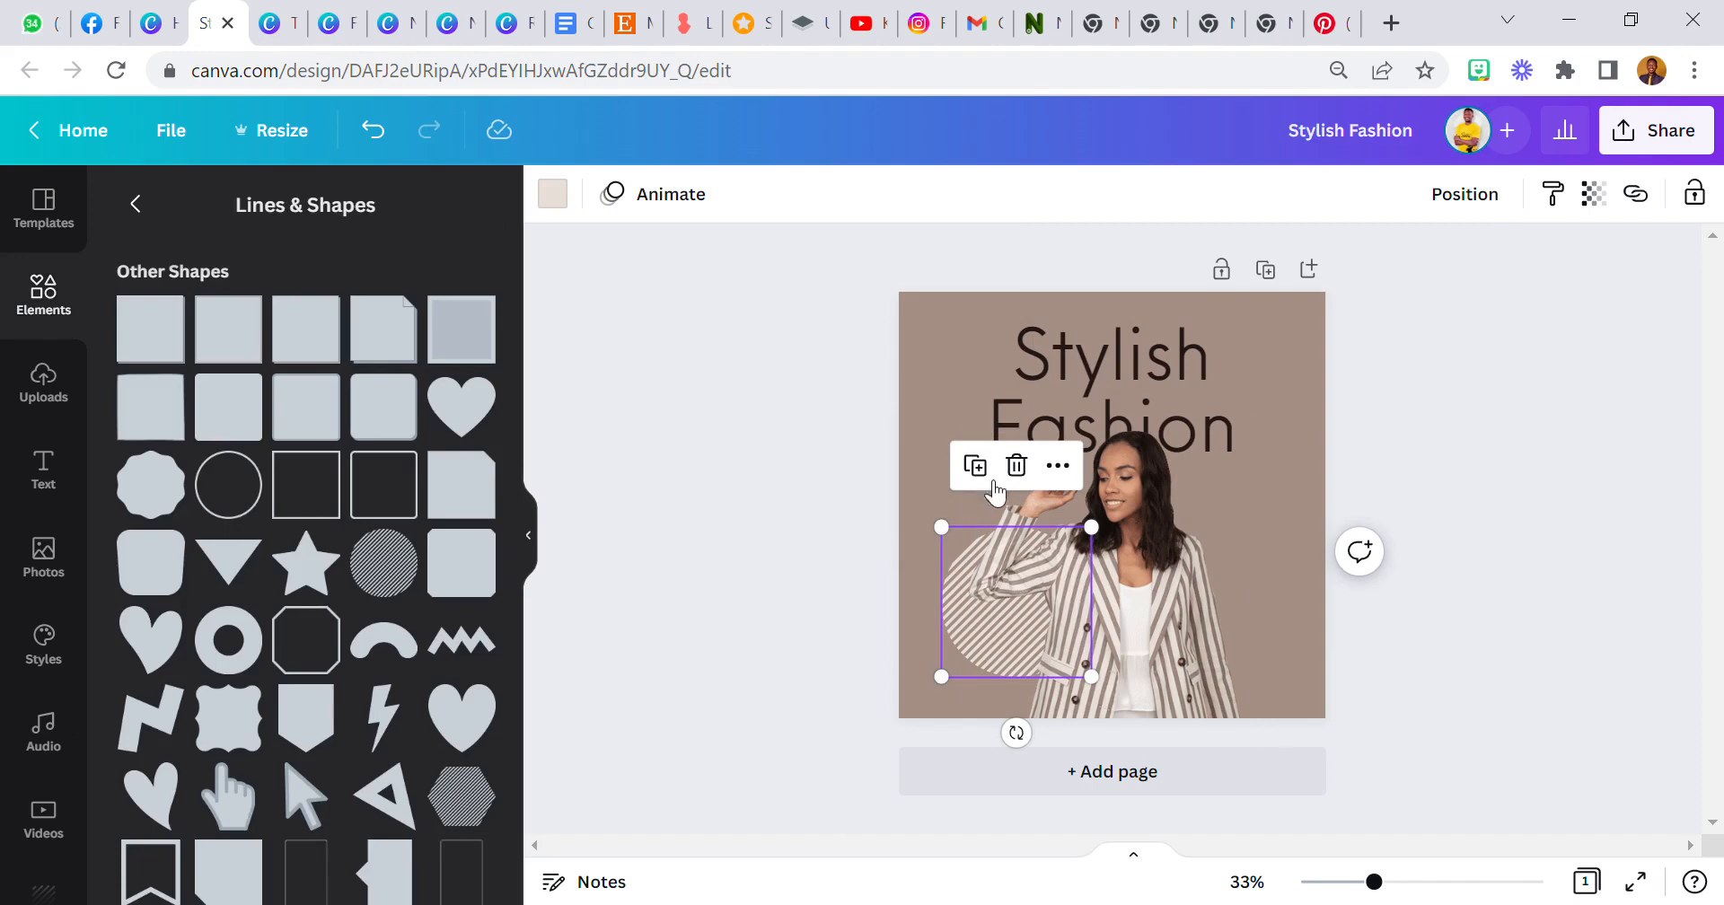
Duplicate the striped circle, move the copy to the lower right and send it behind the woman.
click(977, 468)
drag(979, 600, 1164, 668)
click(1464, 194)
click(1370, 265)
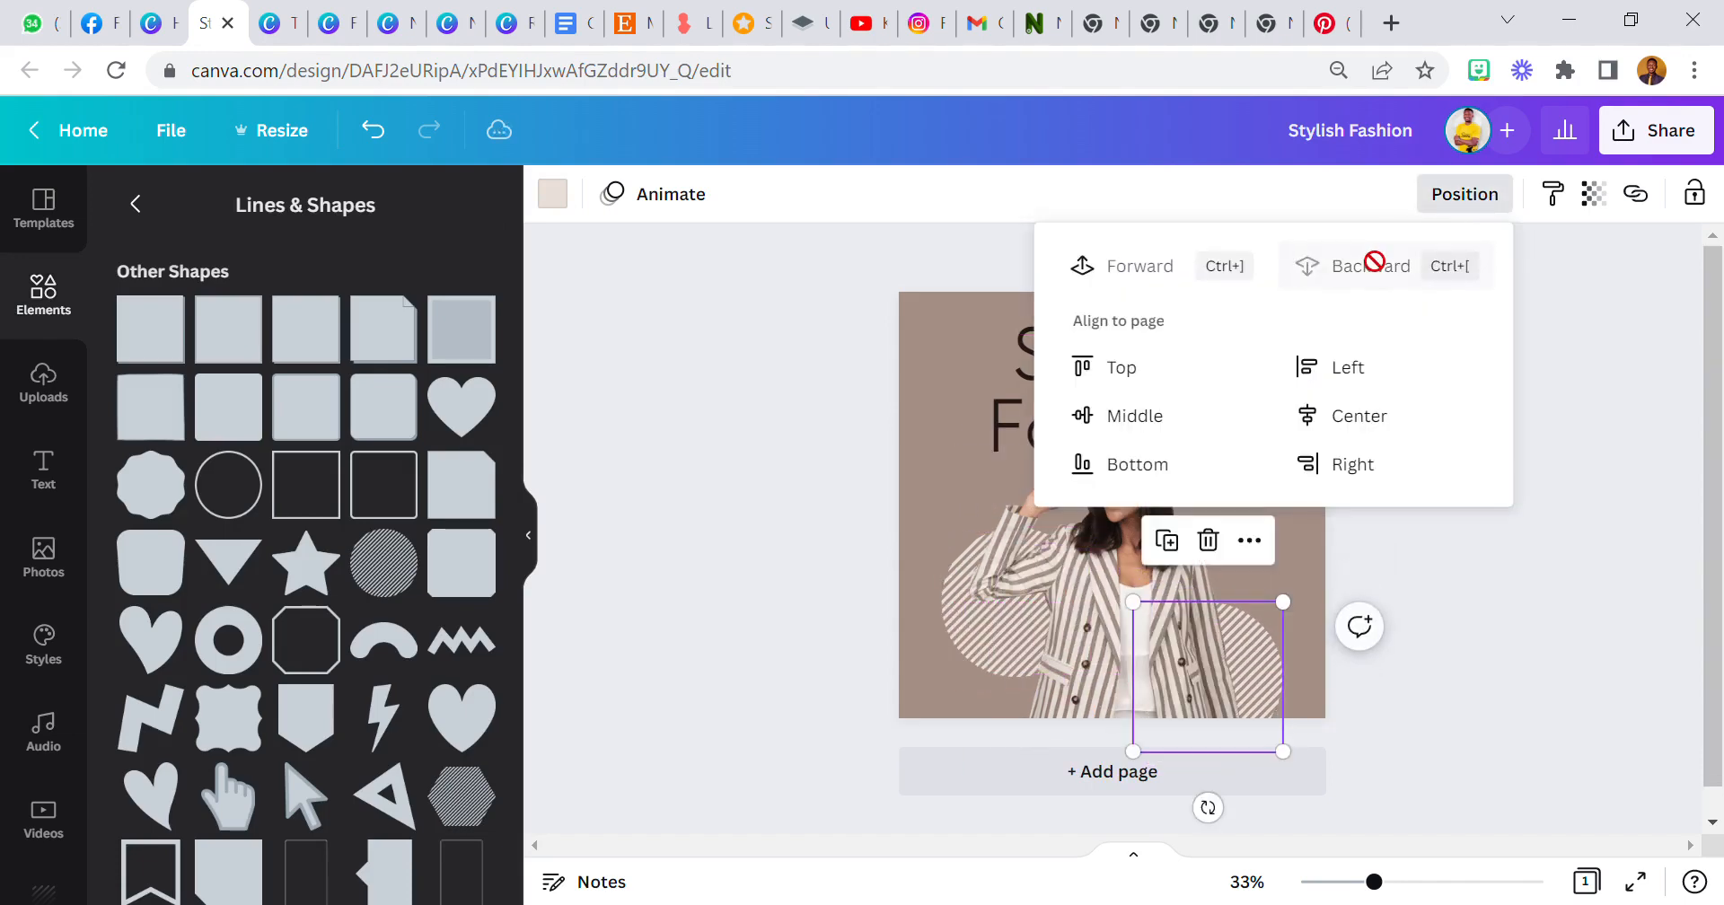
Nudge the first striped circle slightly upward.
drag(965, 603, 987, 581)
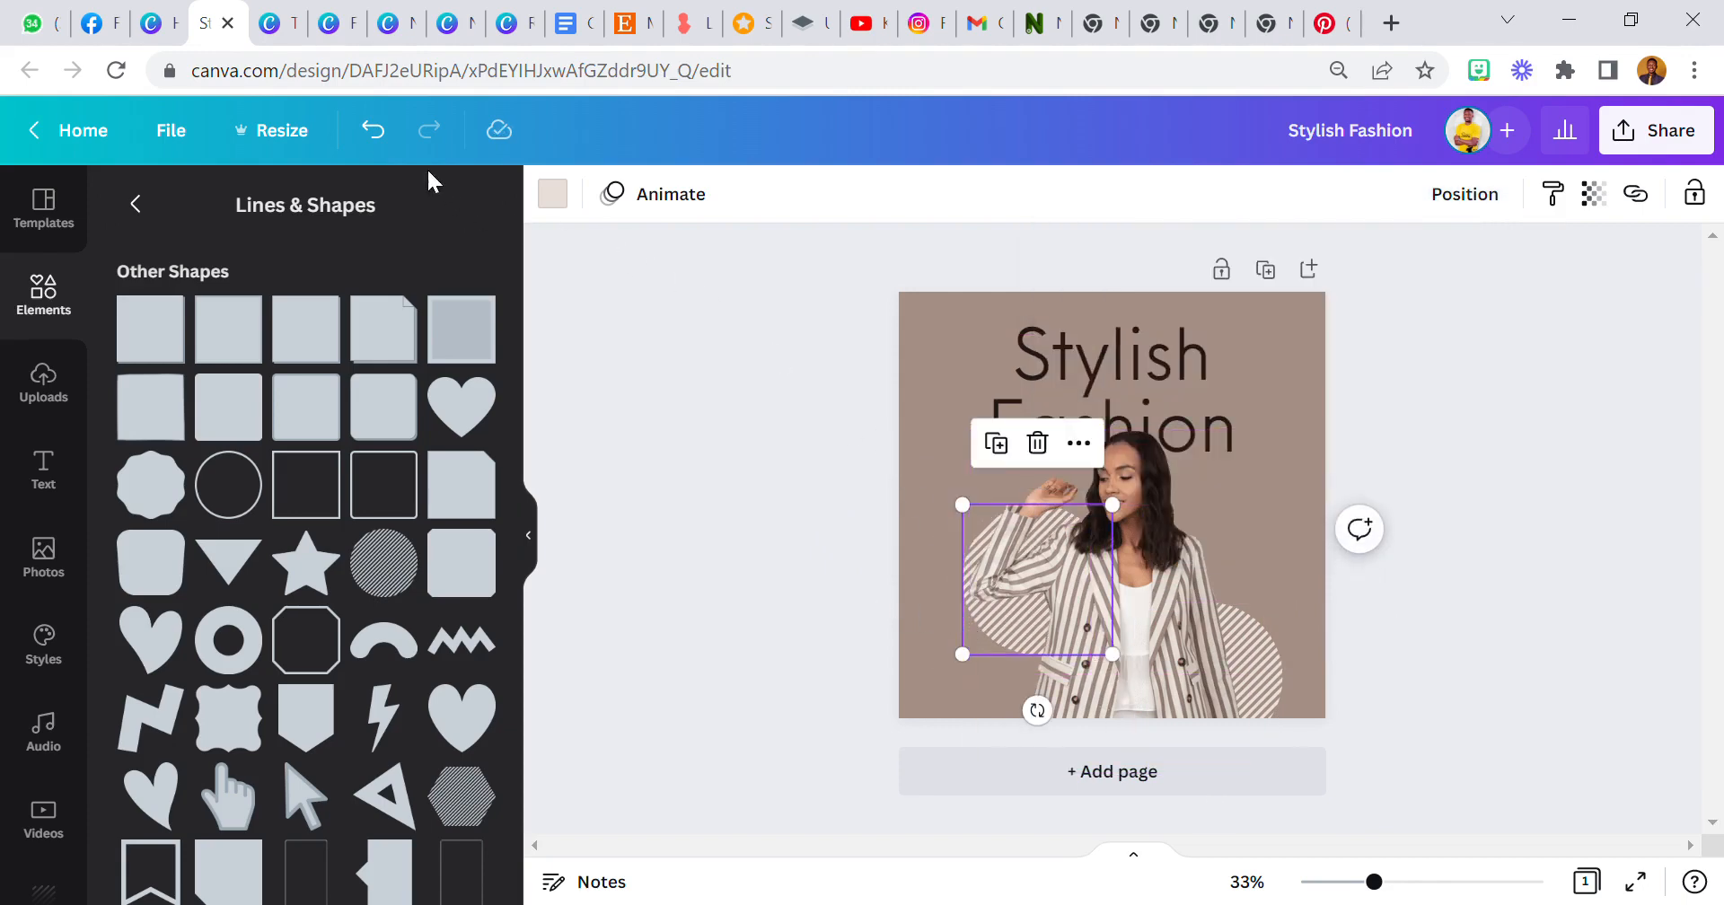
click(372, 130)
drag(966, 627, 966, 606)
click(732, 542)
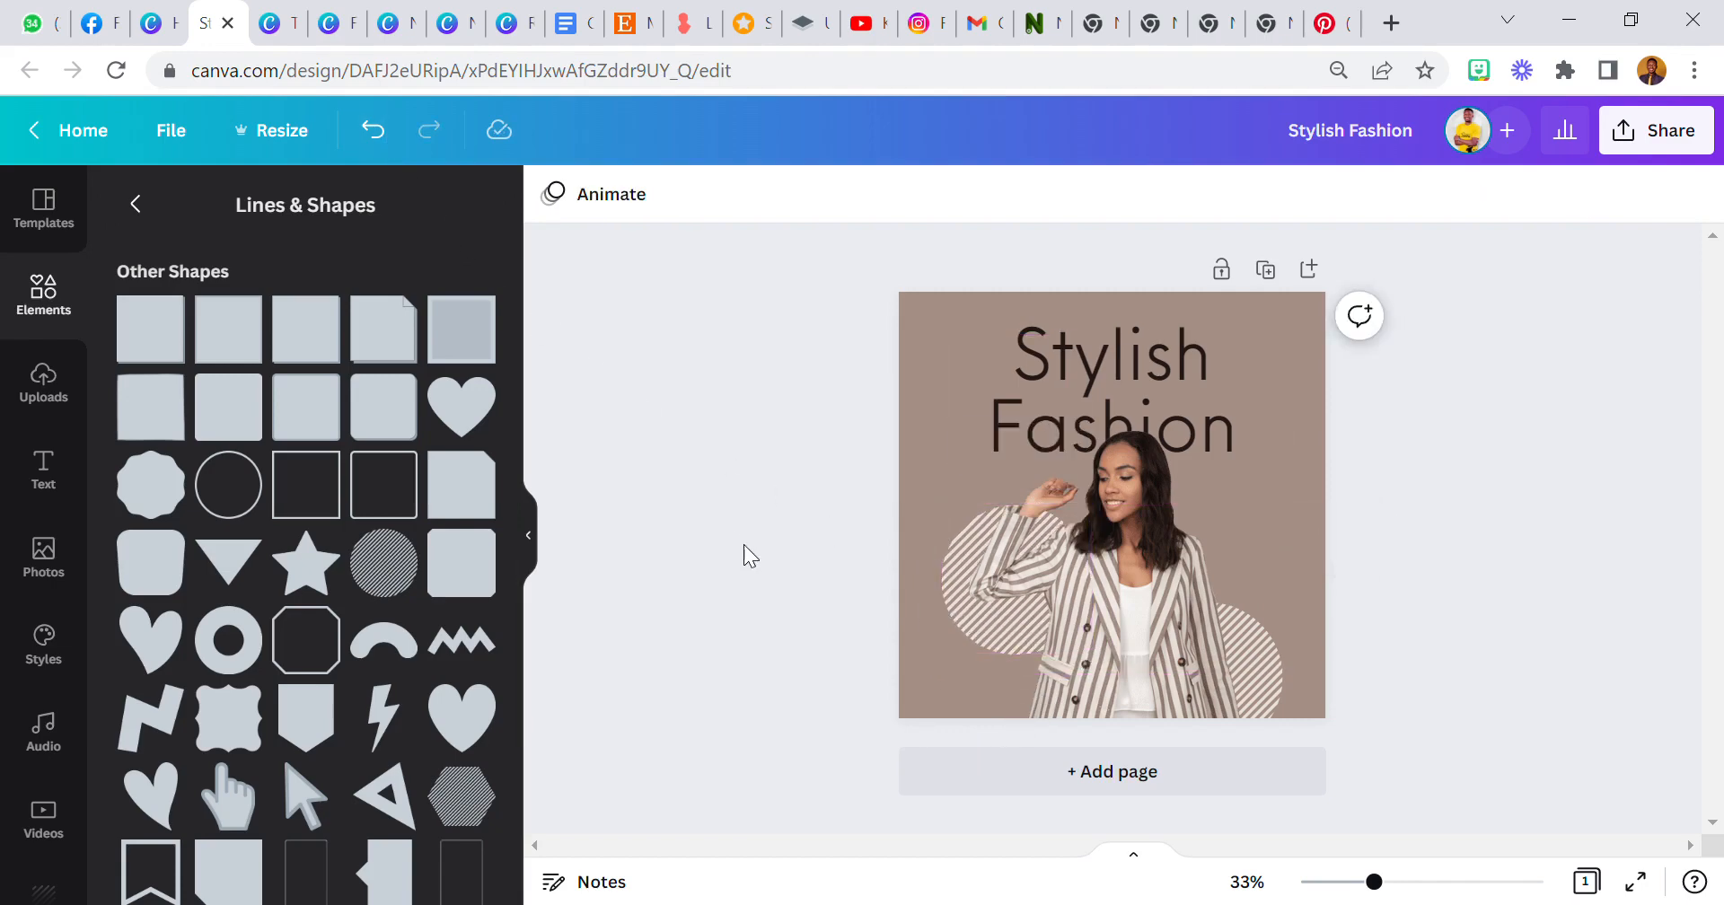
Apply a Drop shadow to the woman cut-out with offset 3, blur 20 and transparency 39.
click(1059, 574)
click(591, 194)
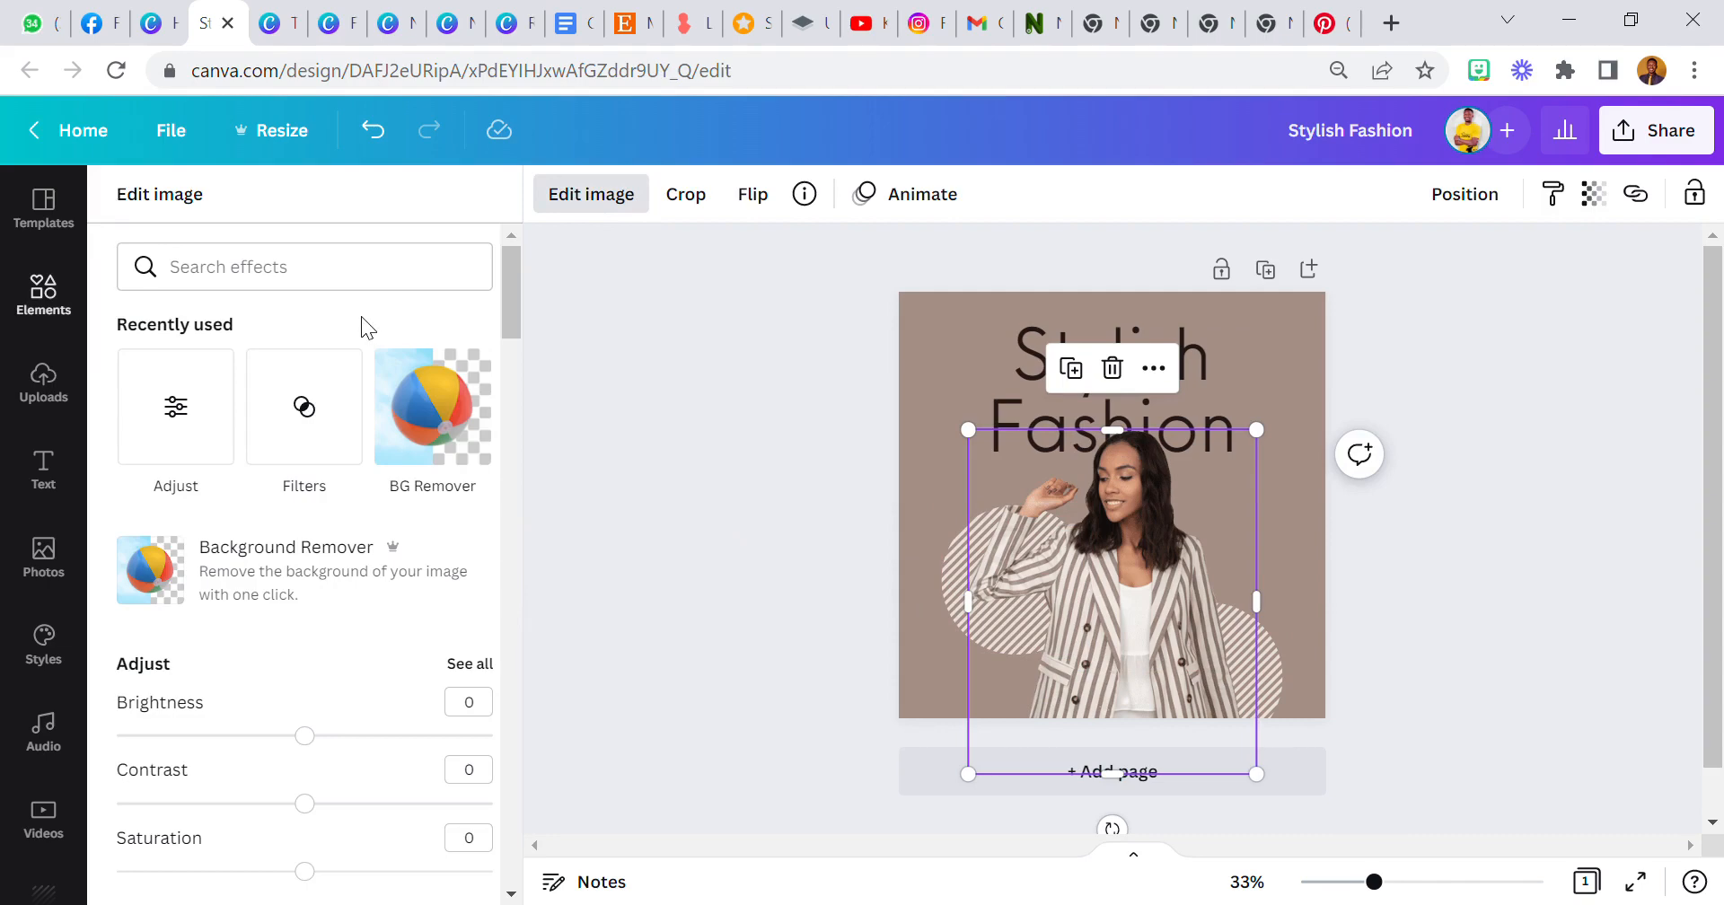
click(226, 449)
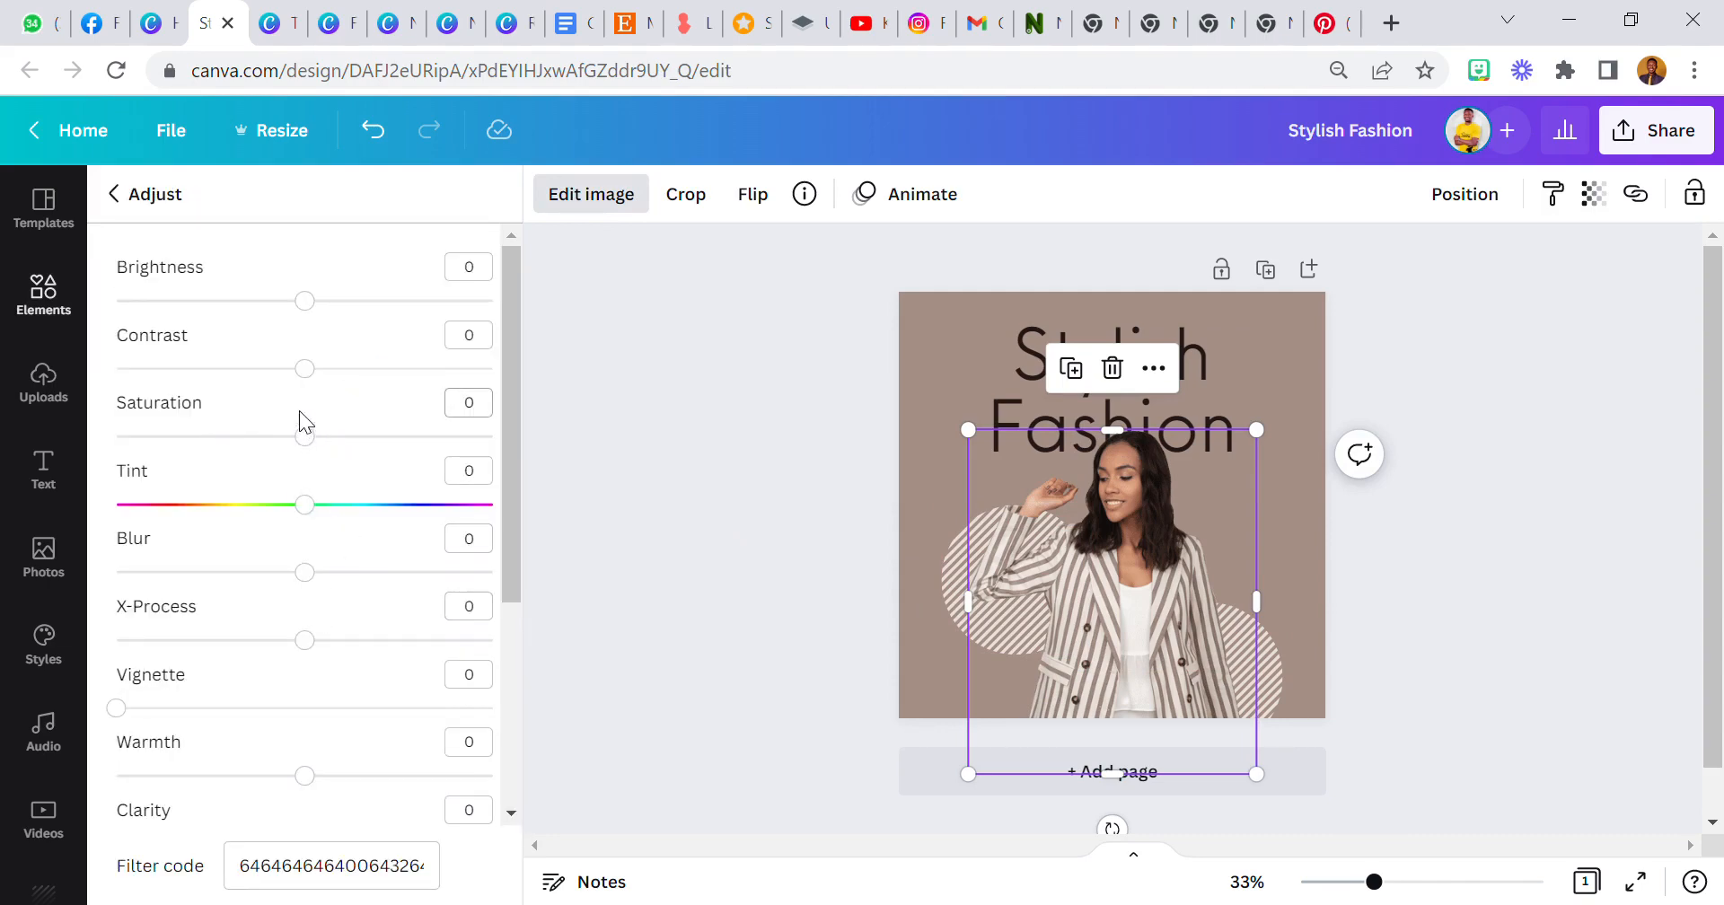
click(134, 195)
scroll(280, 519, down, 10)
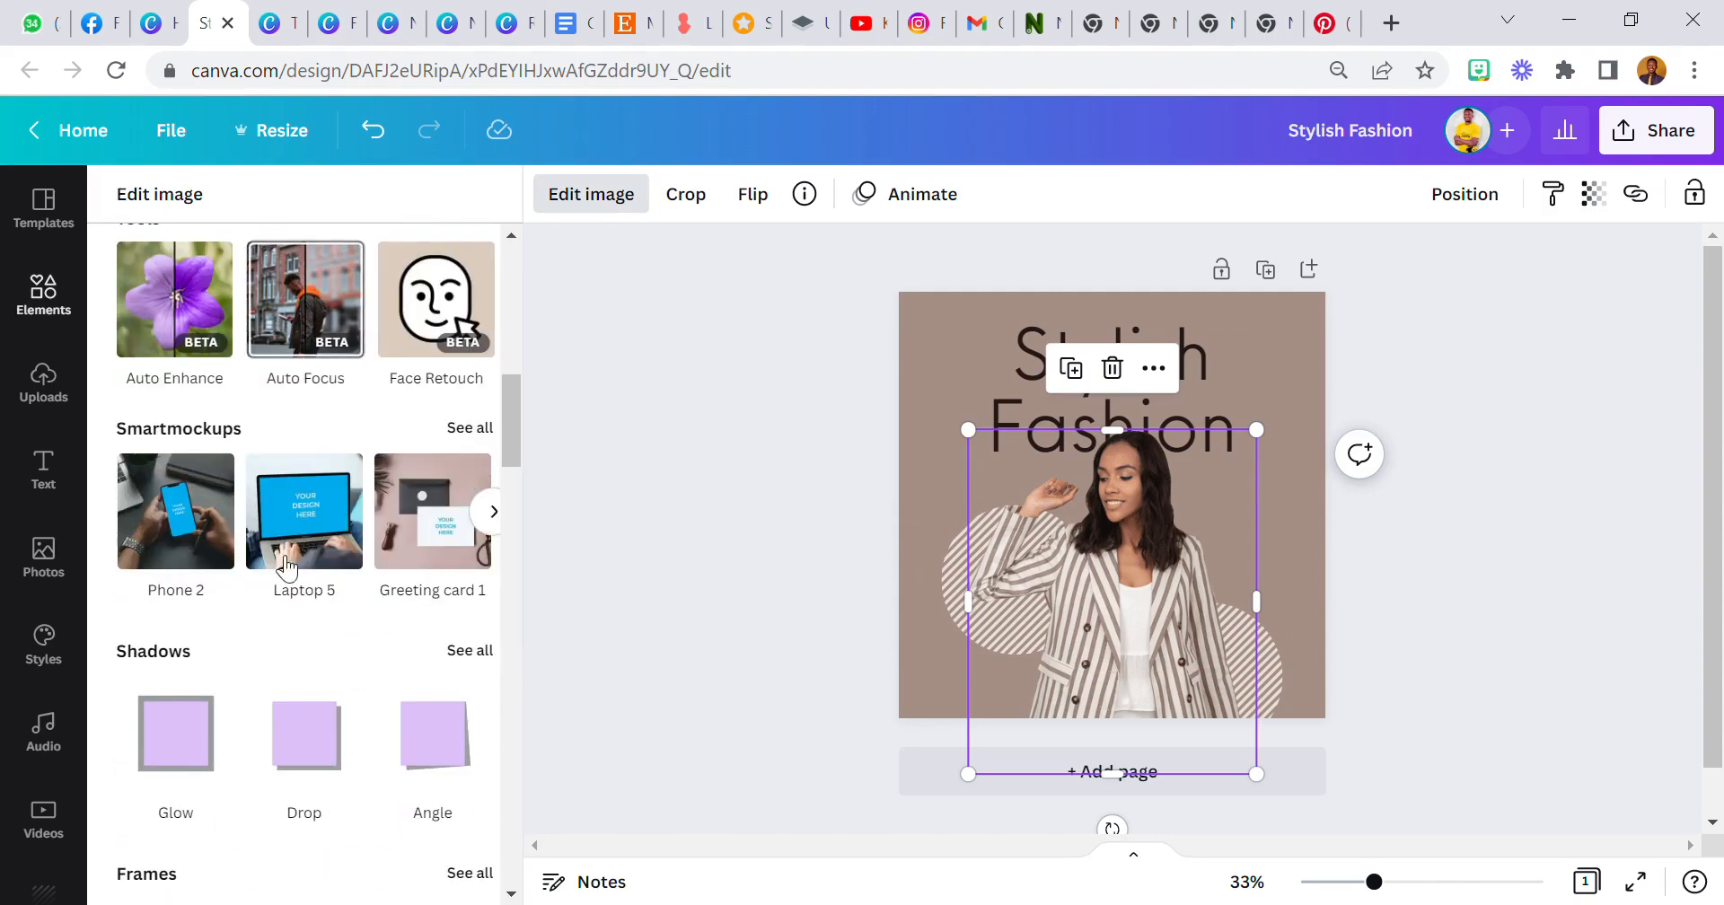
click(342, 737)
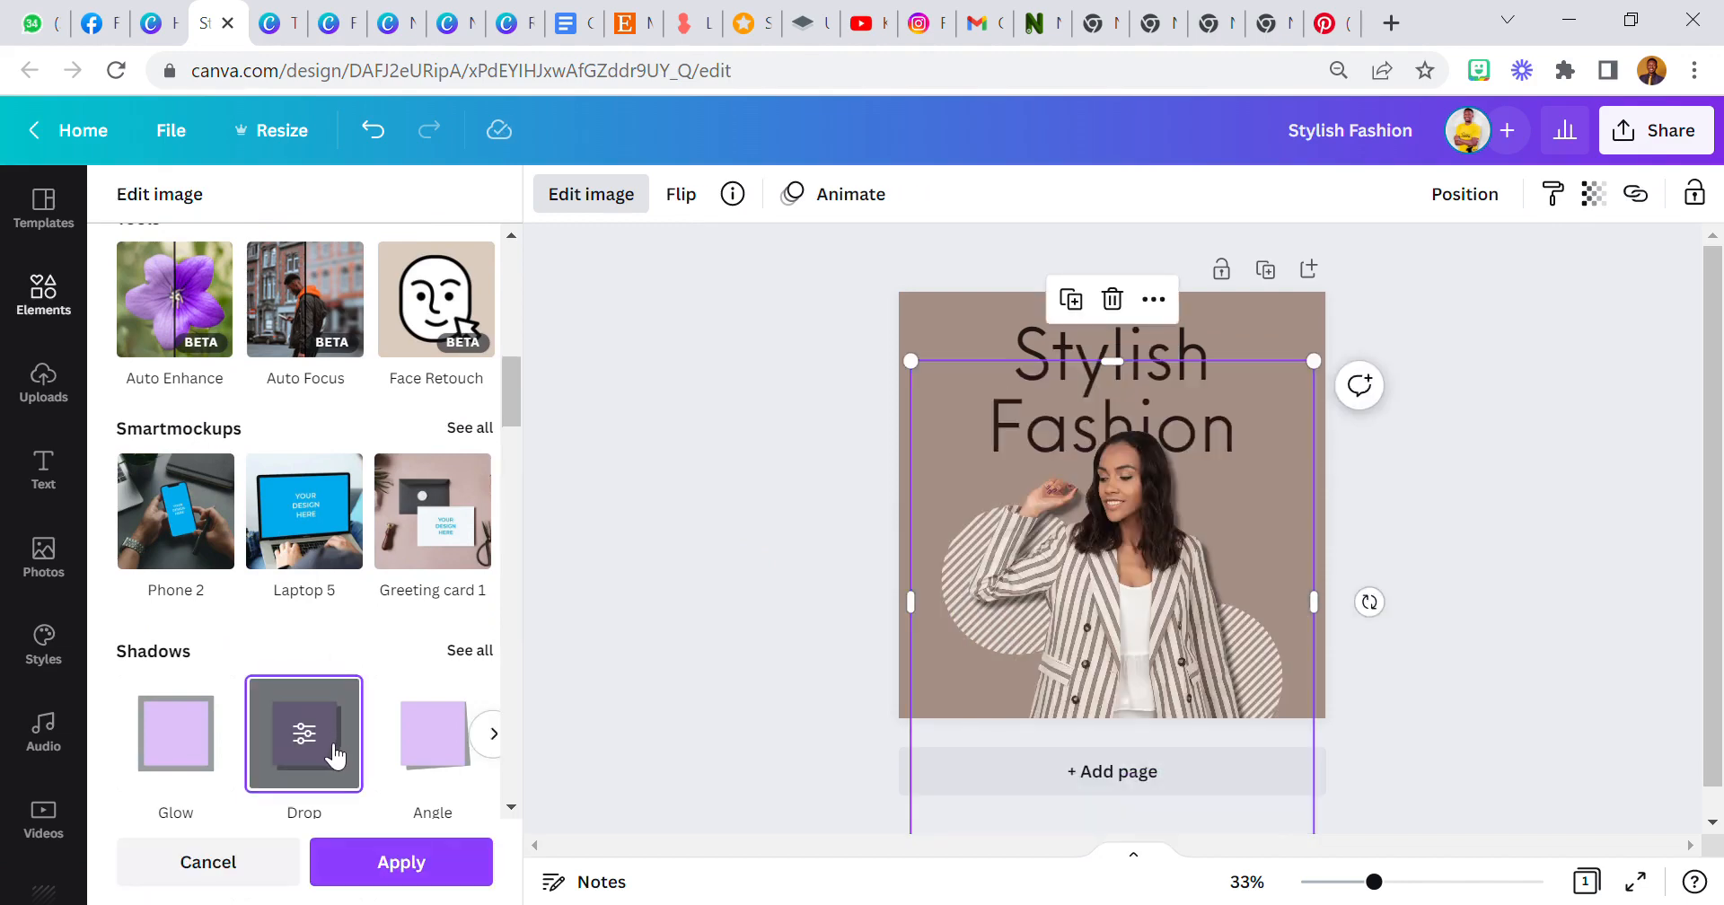
click(336, 754)
drag(222, 376, 256, 375)
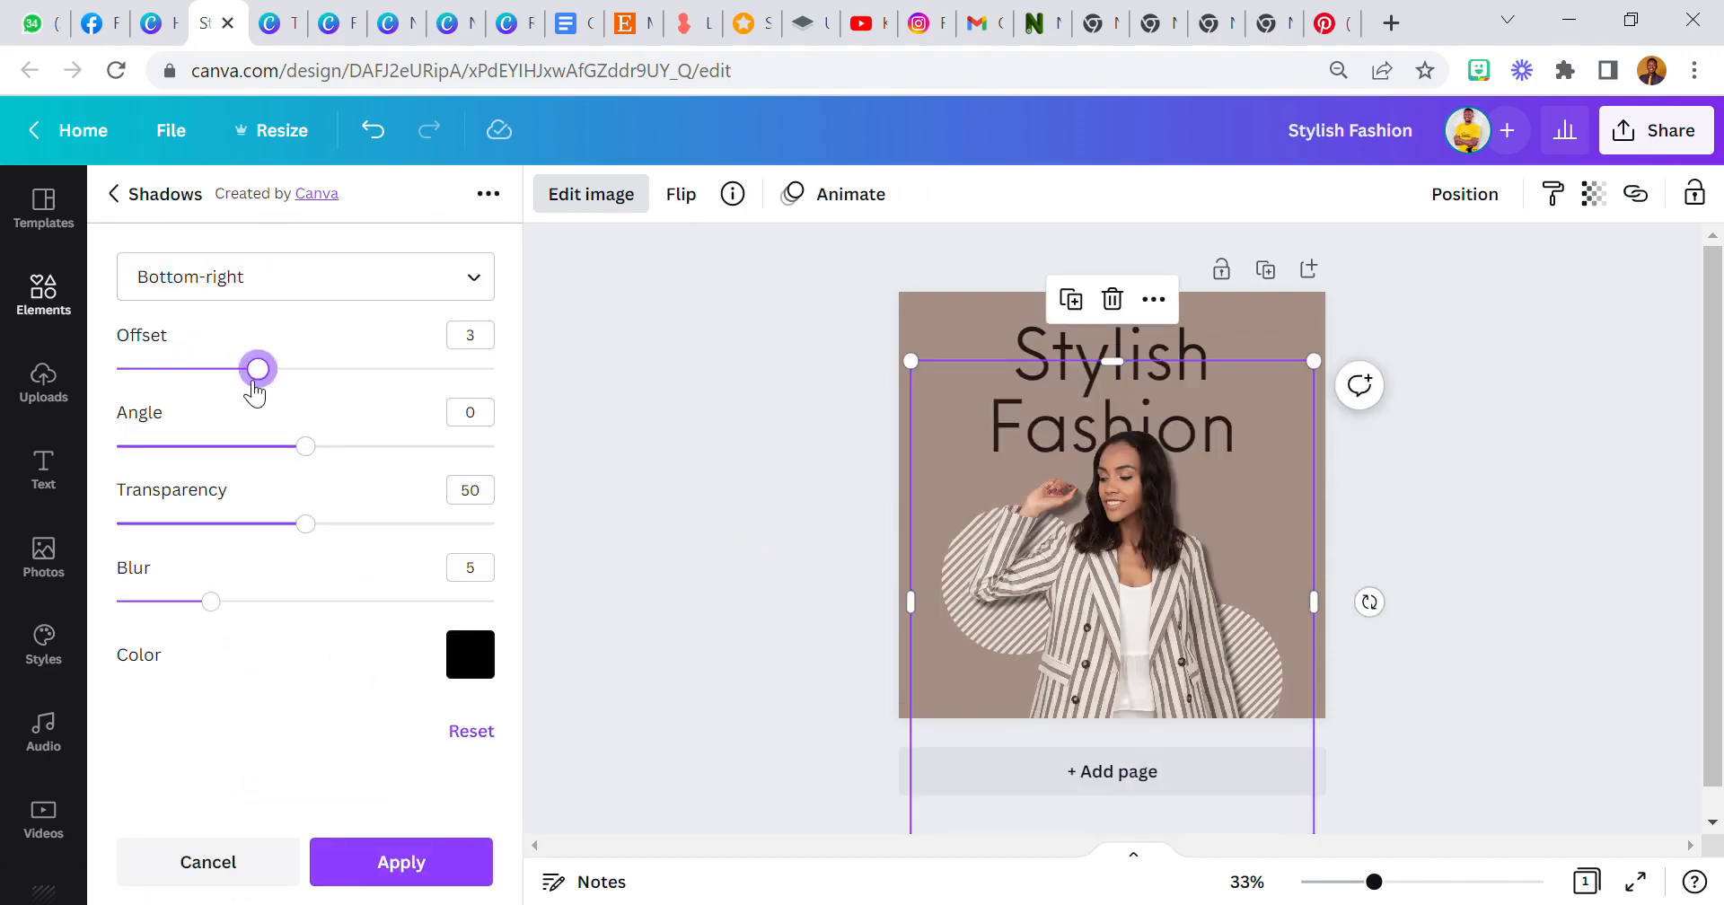
drag(210, 601, 494, 601)
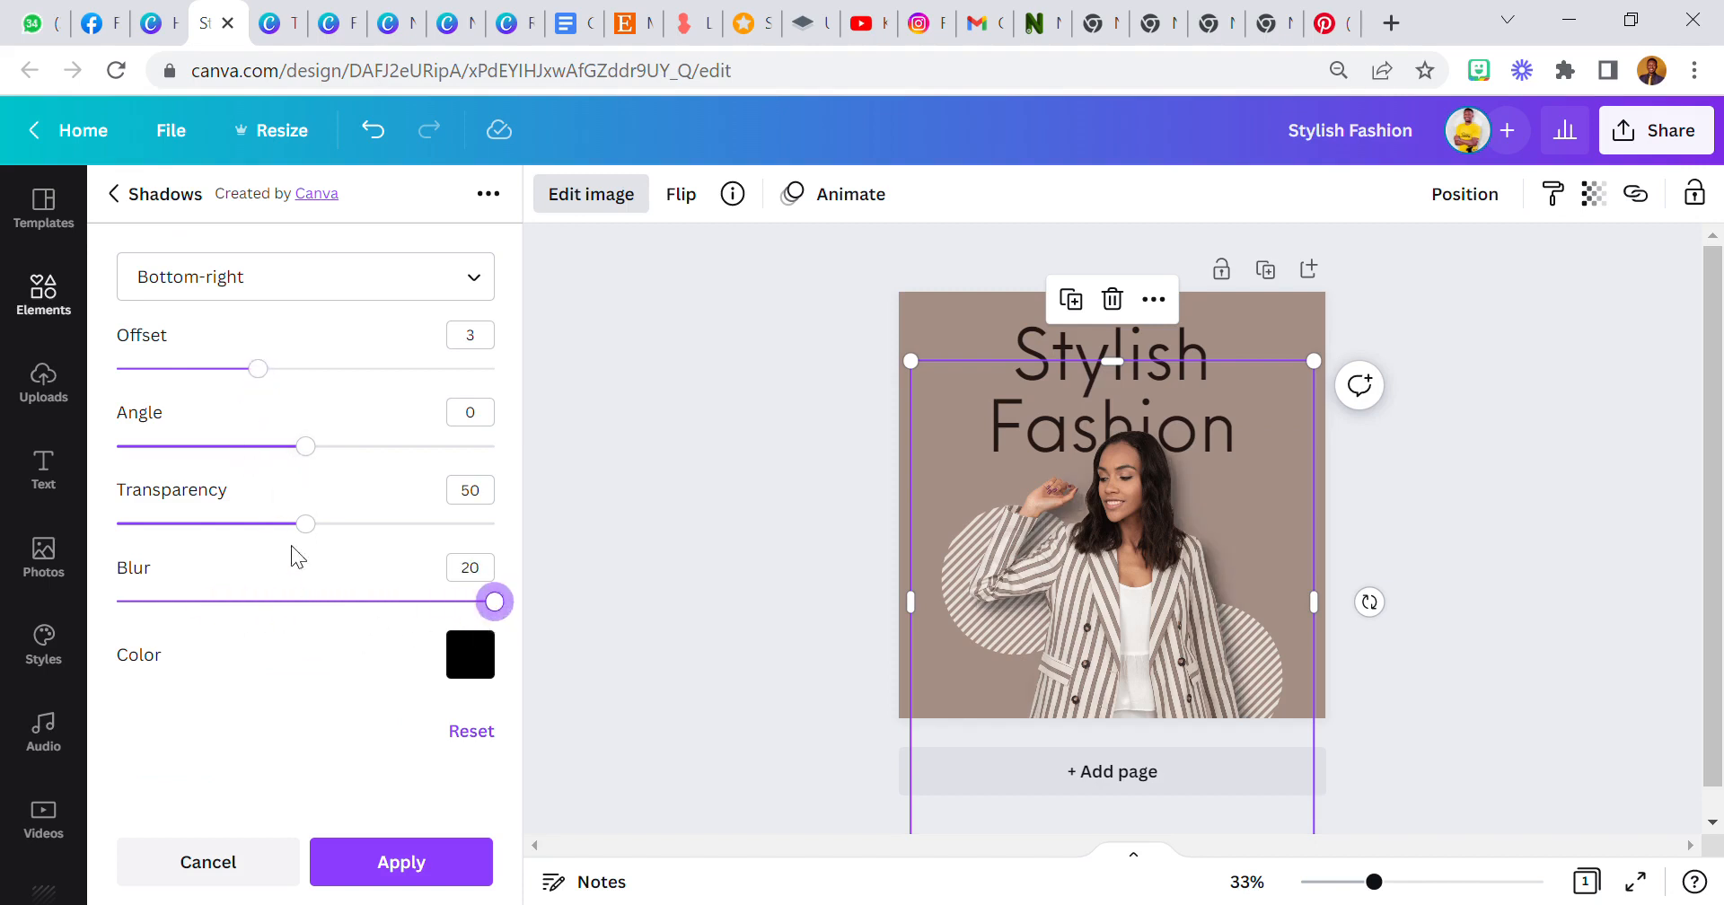
drag(306, 524, 266, 528)
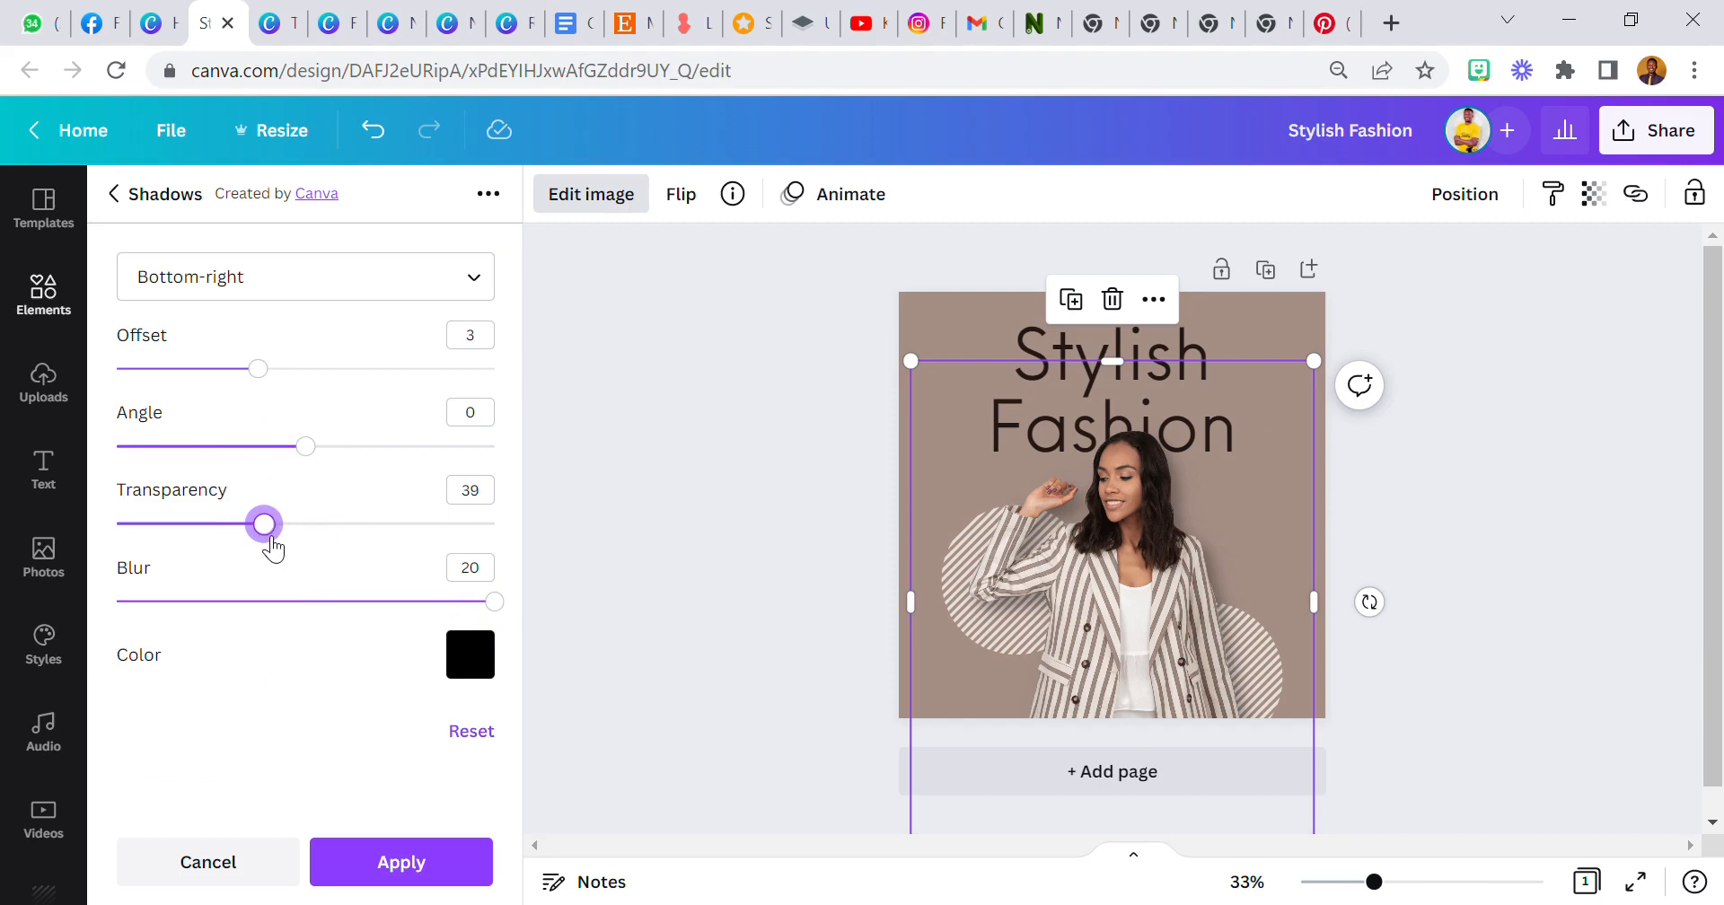
click(442, 858)
Trim the bottom of the woman cut-out up toward the page edge.
click(661, 655)
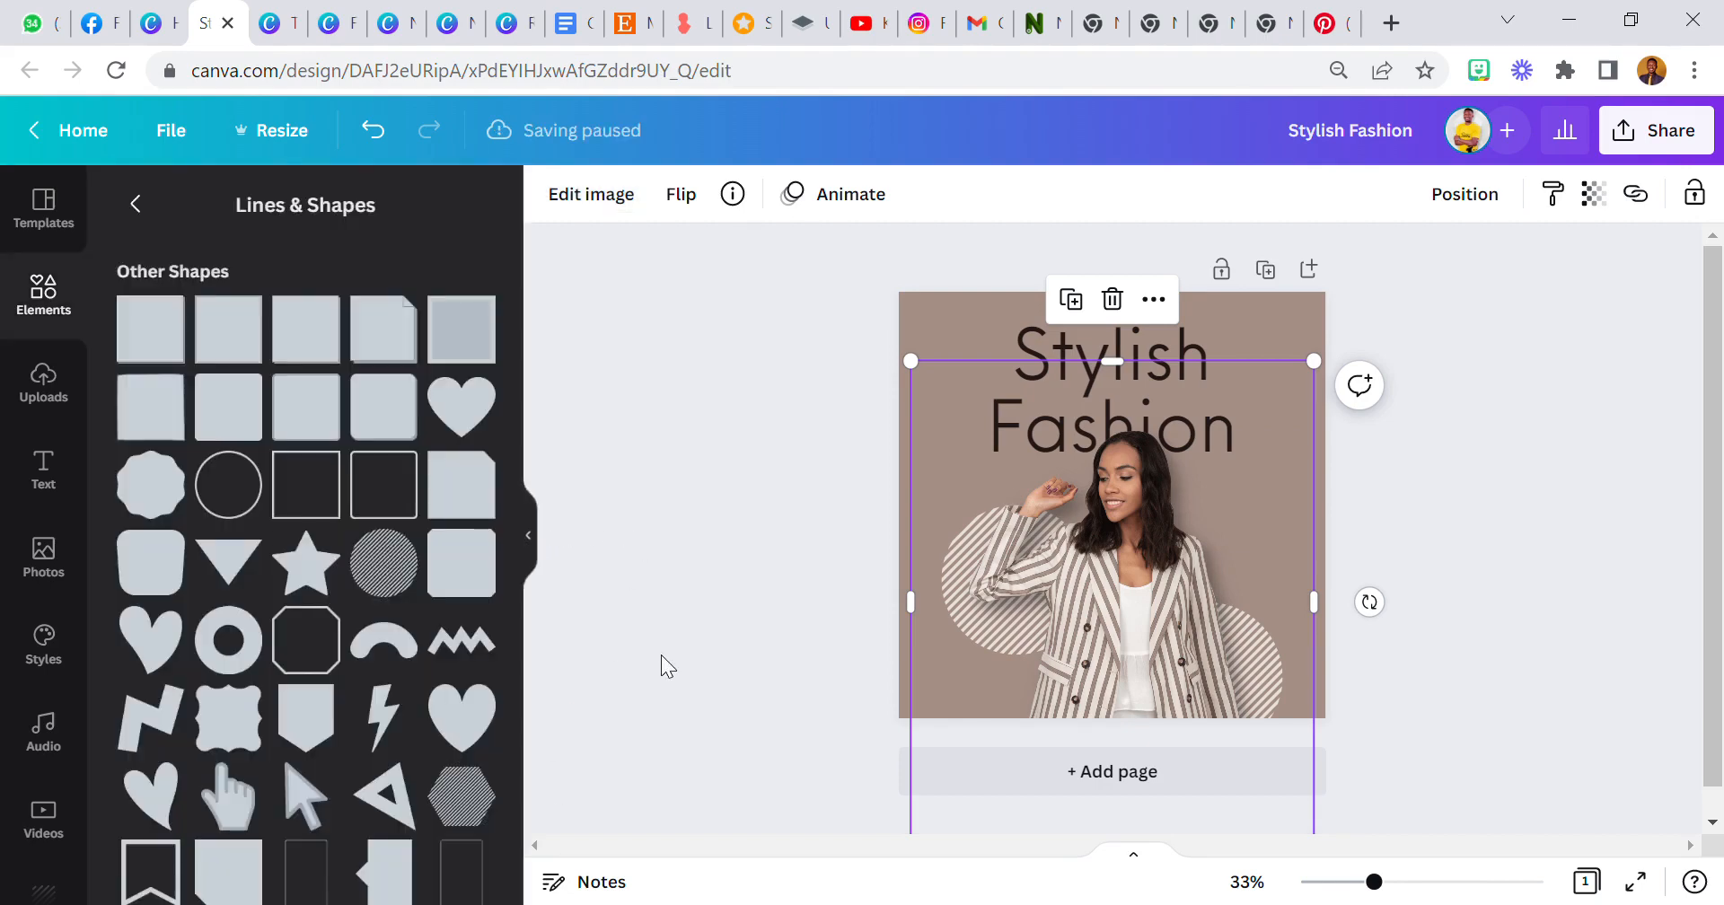
click(660, 655)
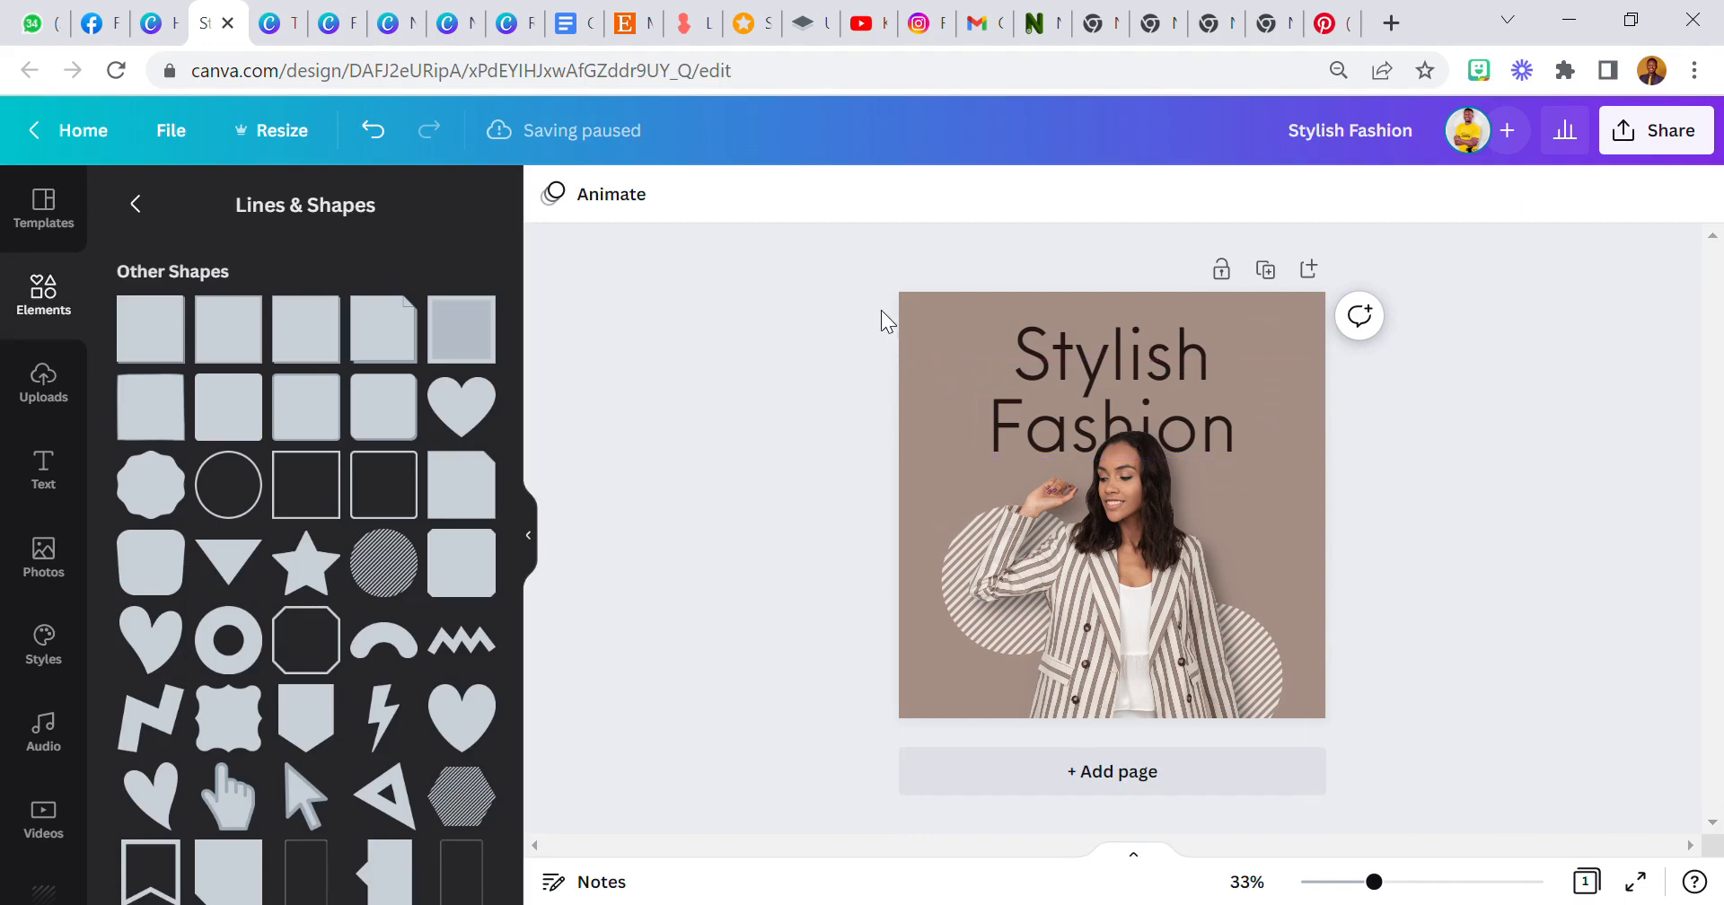
click(1085, 614)
drag(1113, 813, 1100, 751)
click(769, 561)
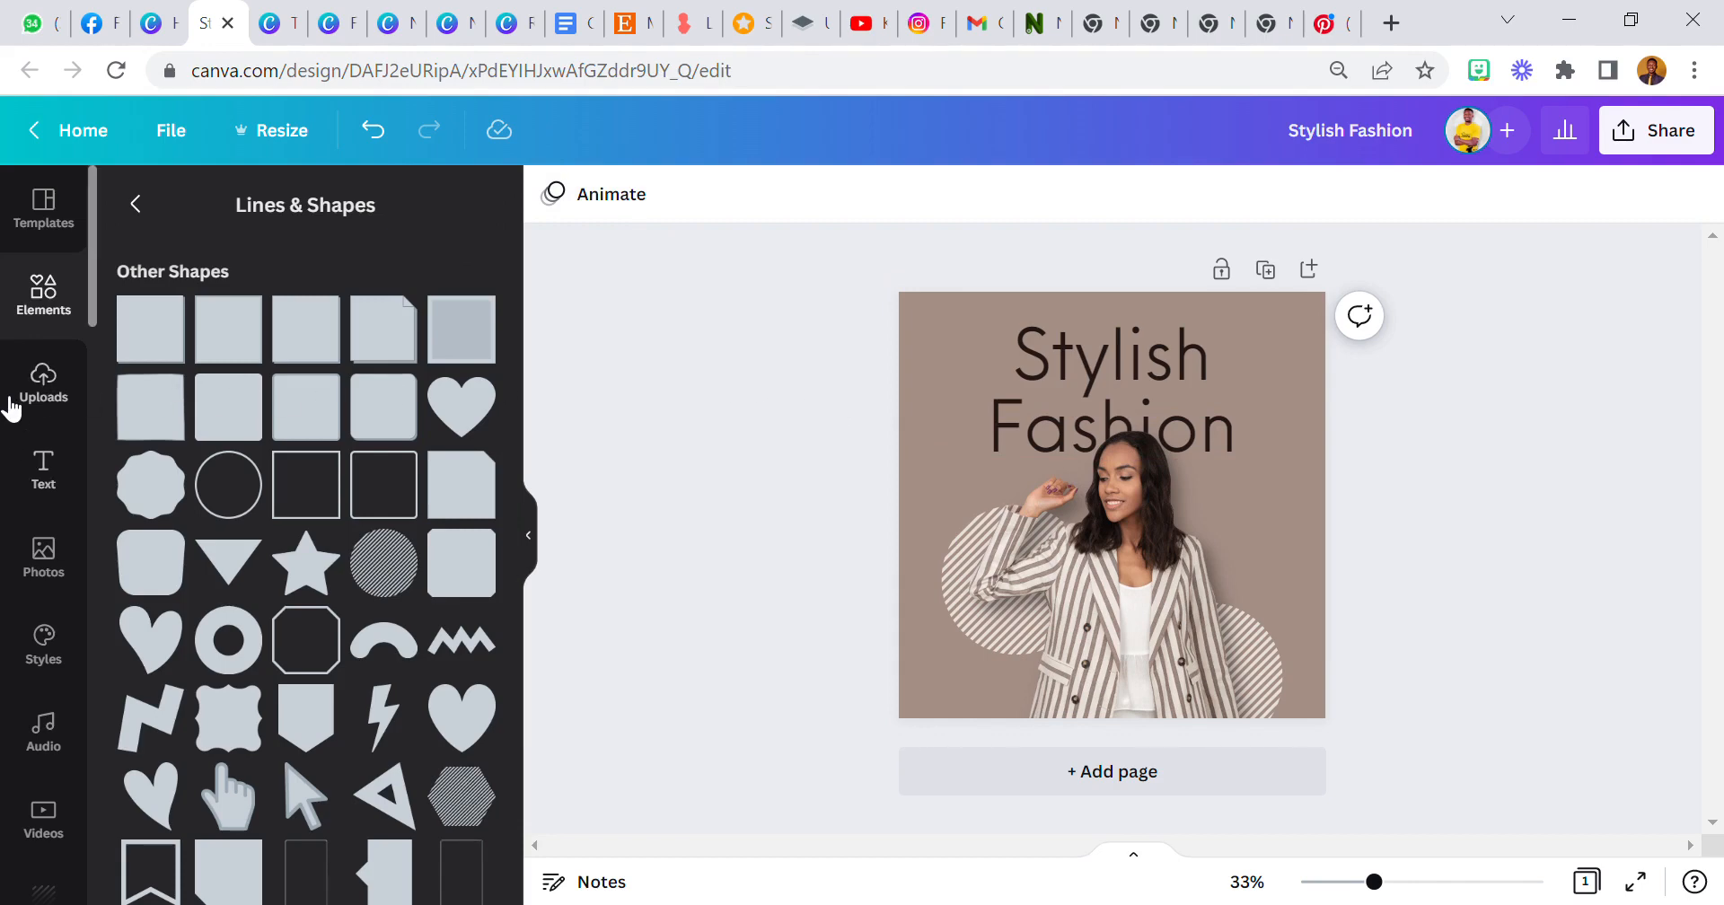
Open Styles and browse its colour palettes, font sets and combinations.
click(45, 641)
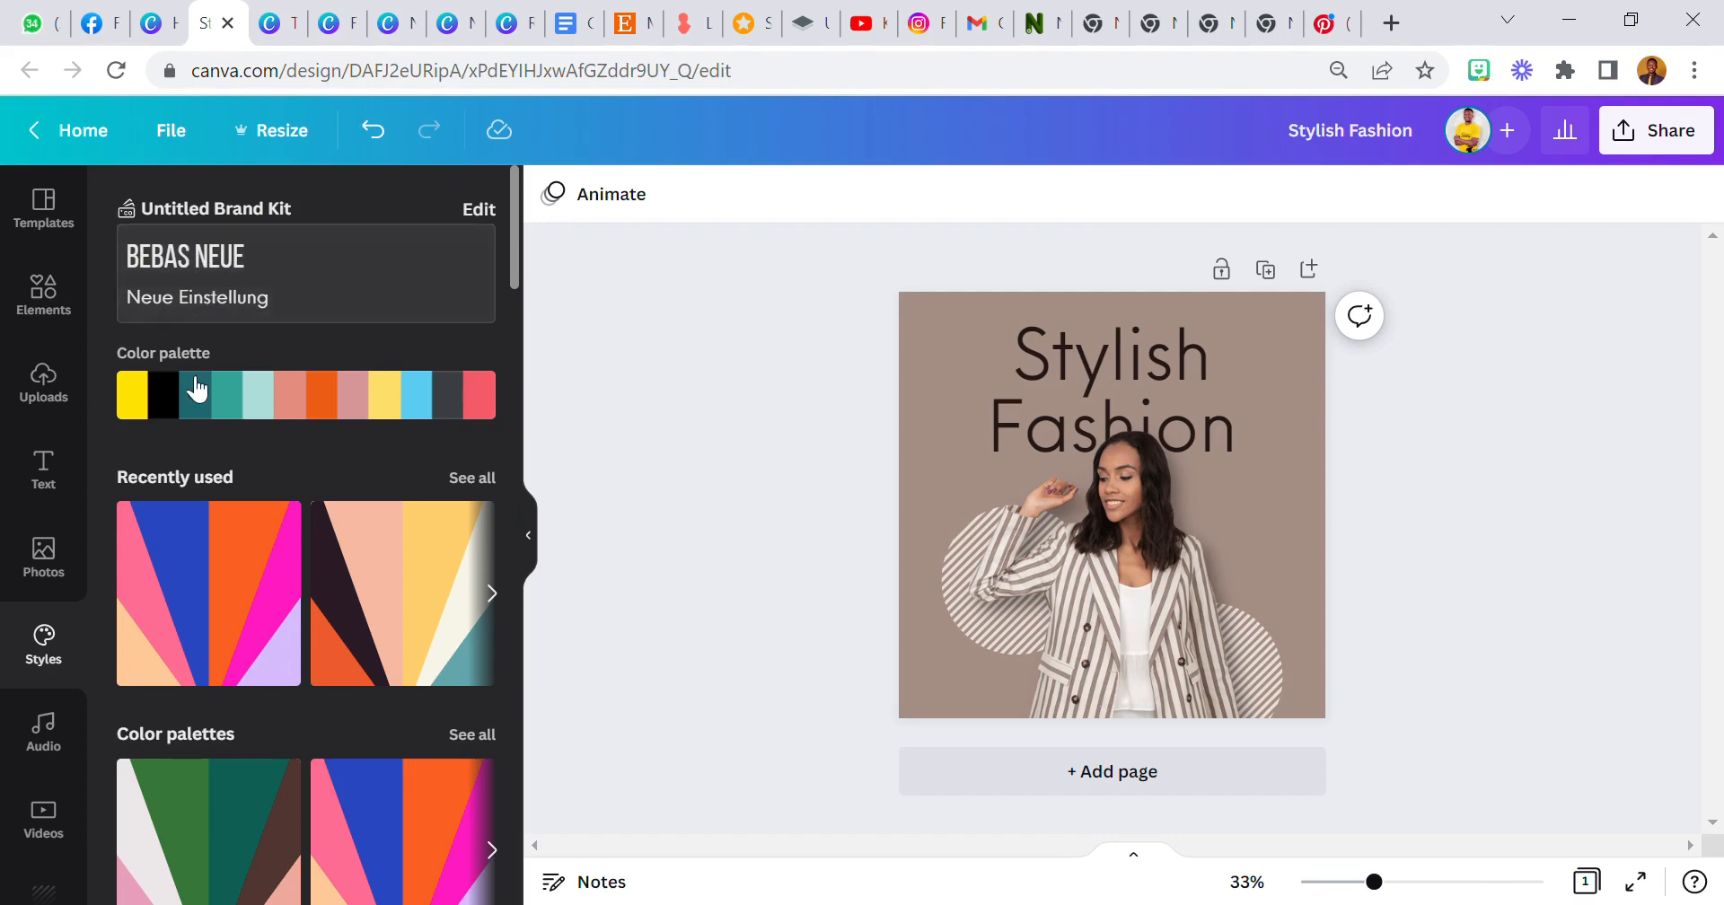
scroll(203, 505, down, 7)
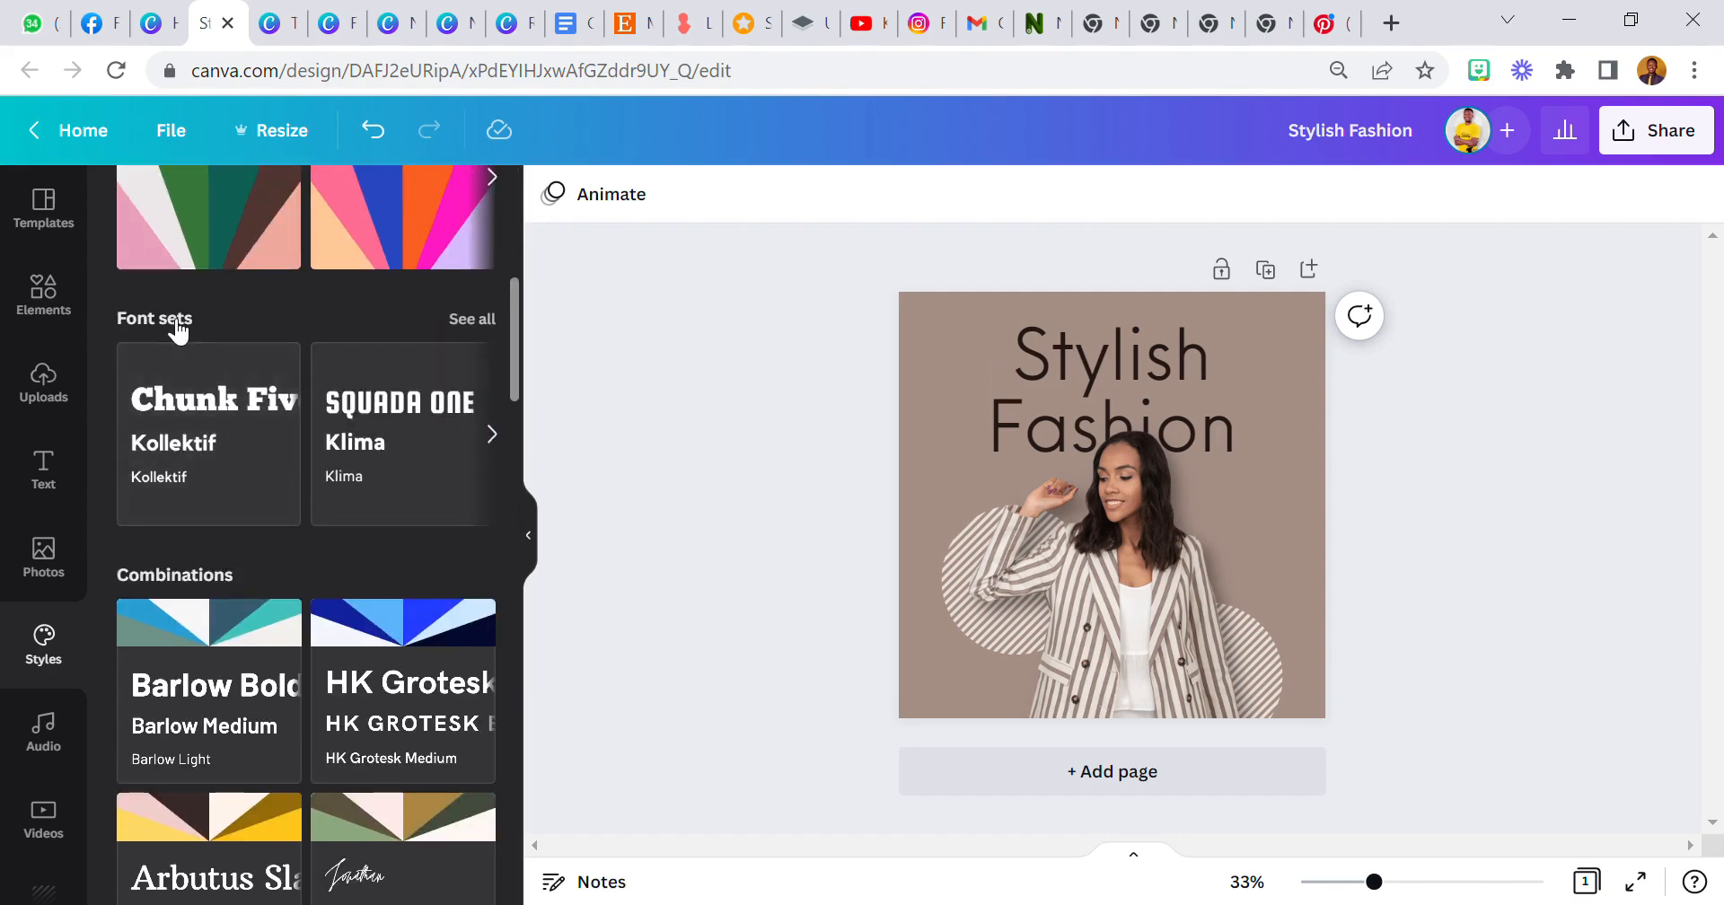
scroll(199, 440, down, 3)
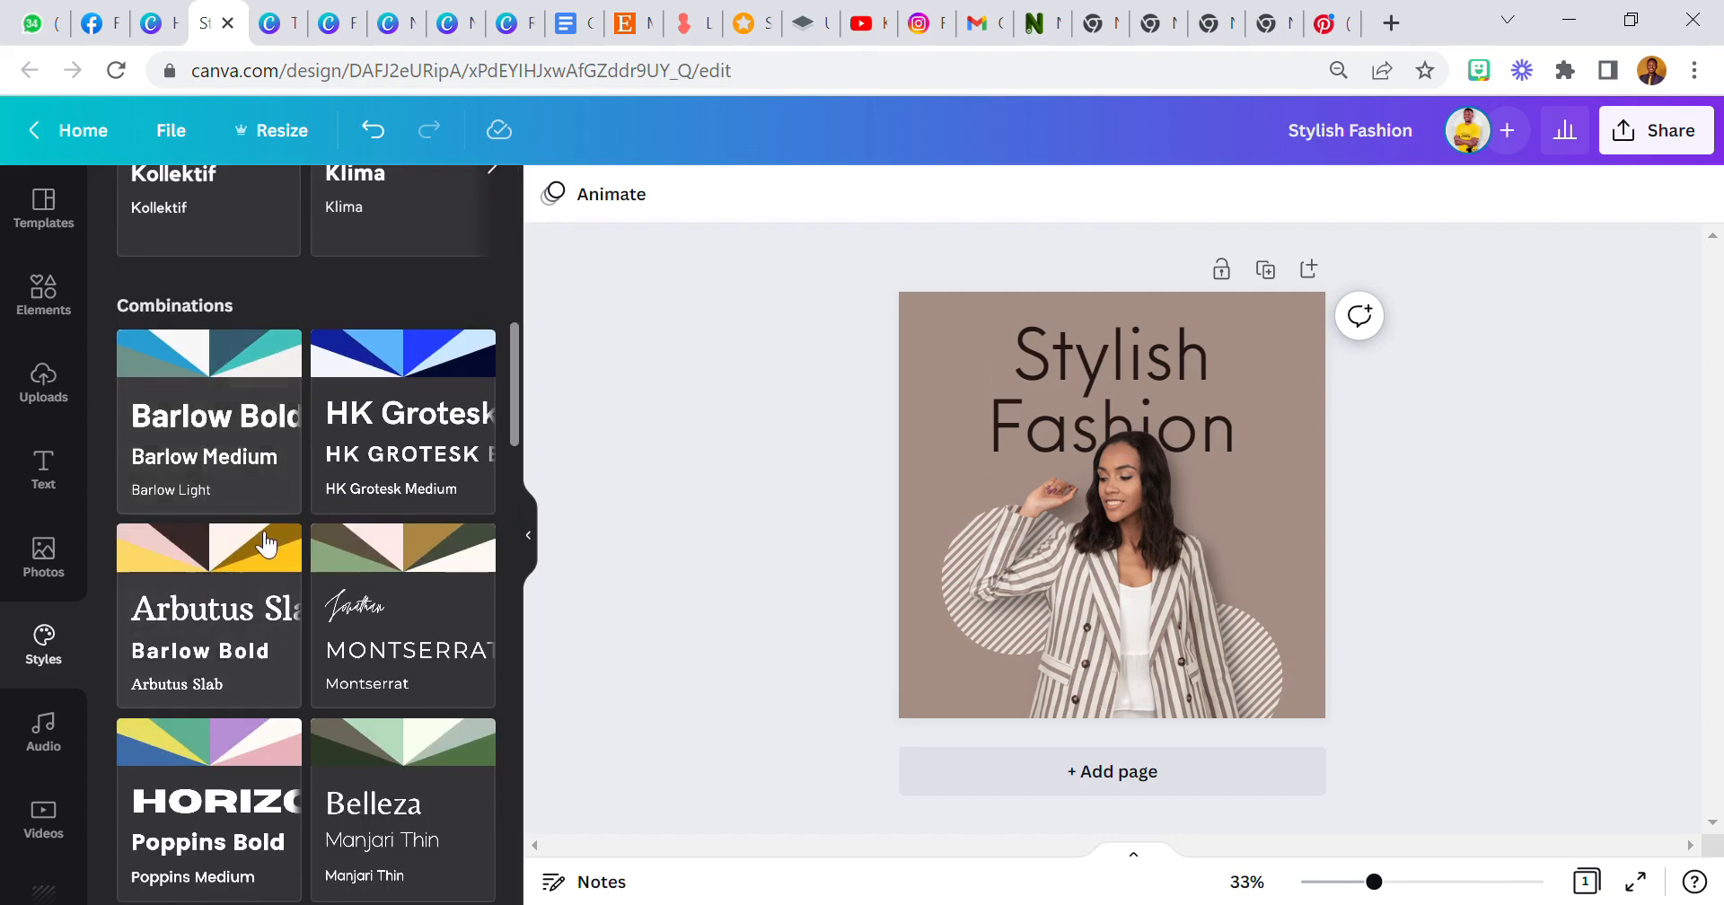
scroll(274, 542, down, 1)
scroll(185, 417, up, 2)
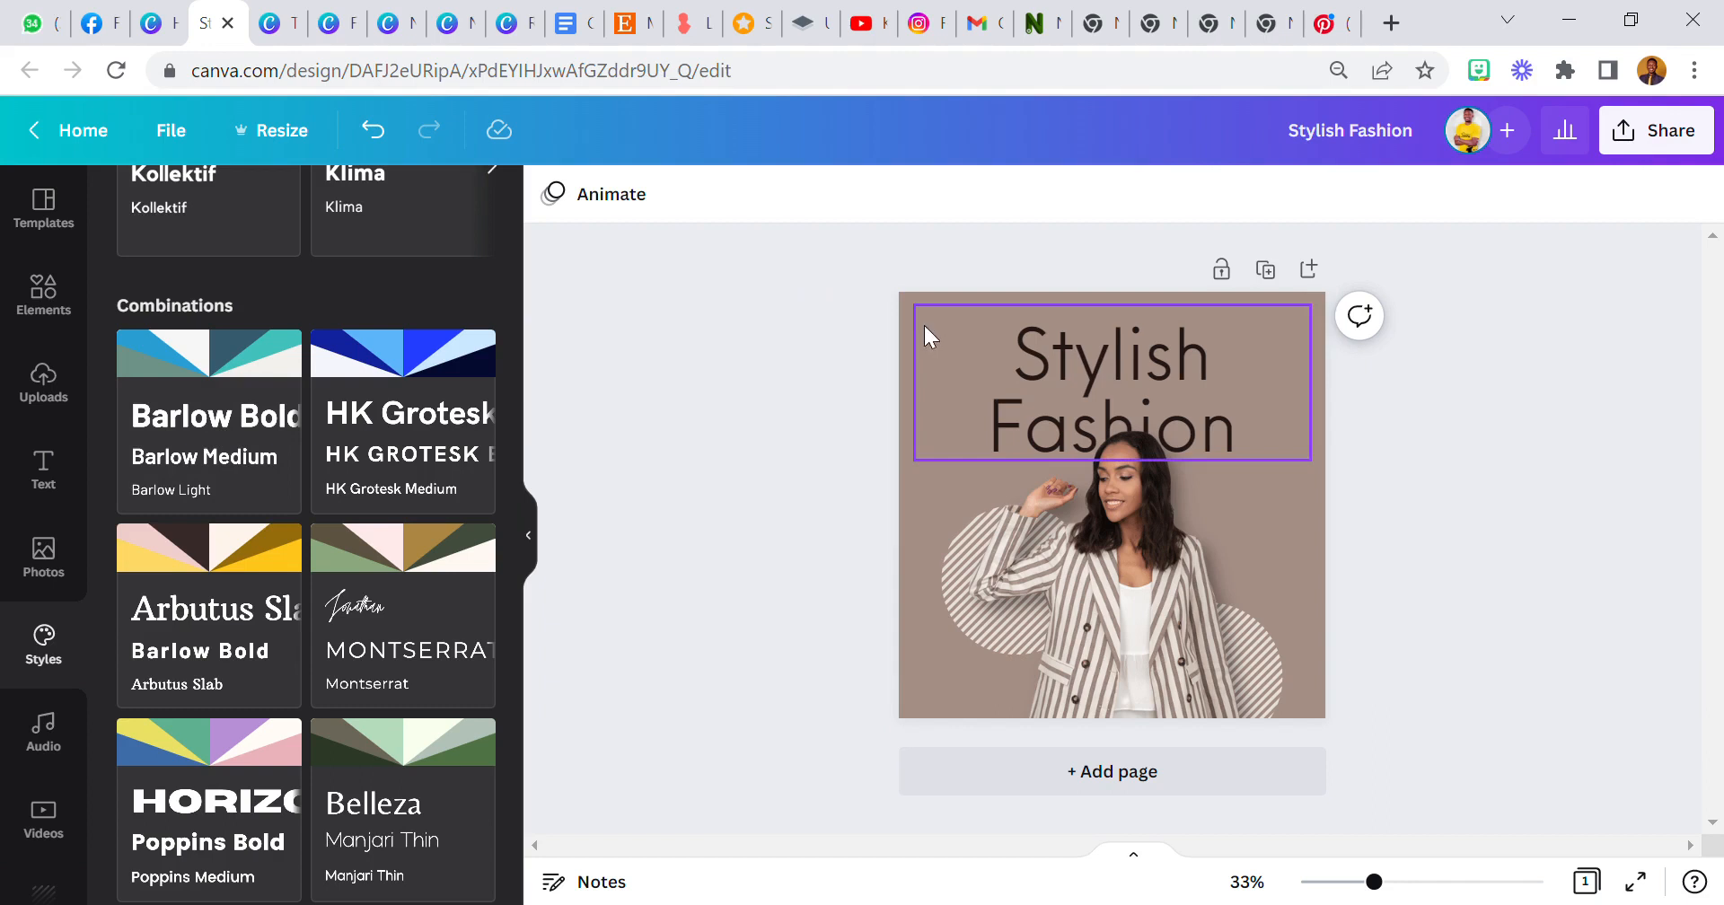
click(951, 385)
click(762, 370)
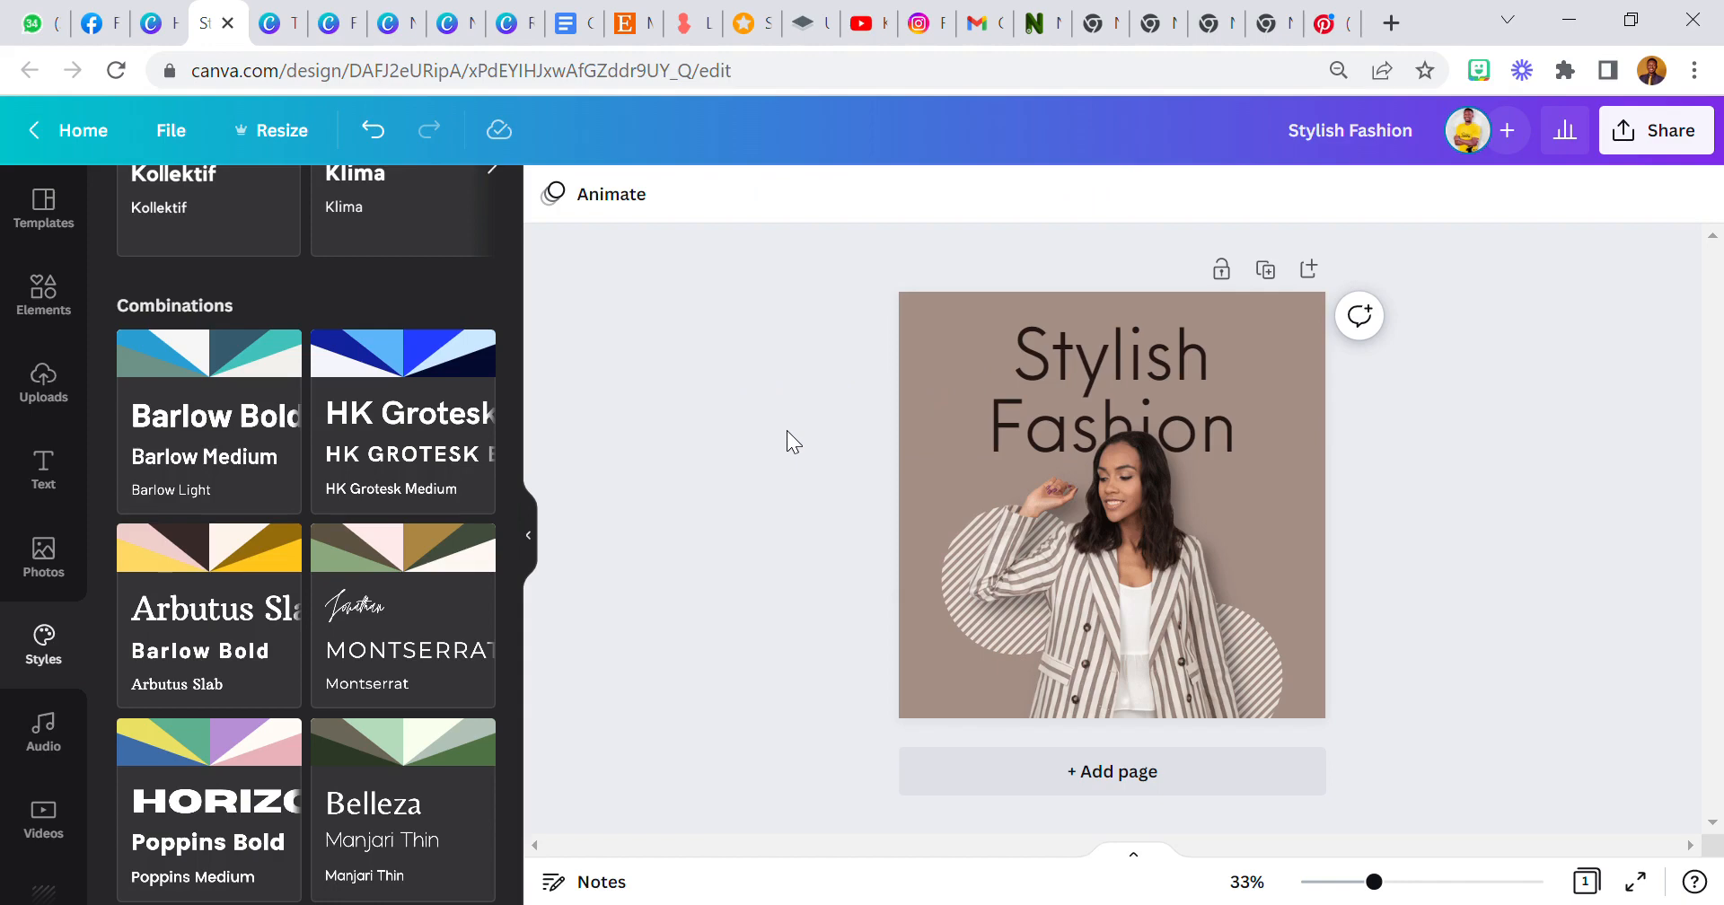
scroll(329, 513, up, 5)
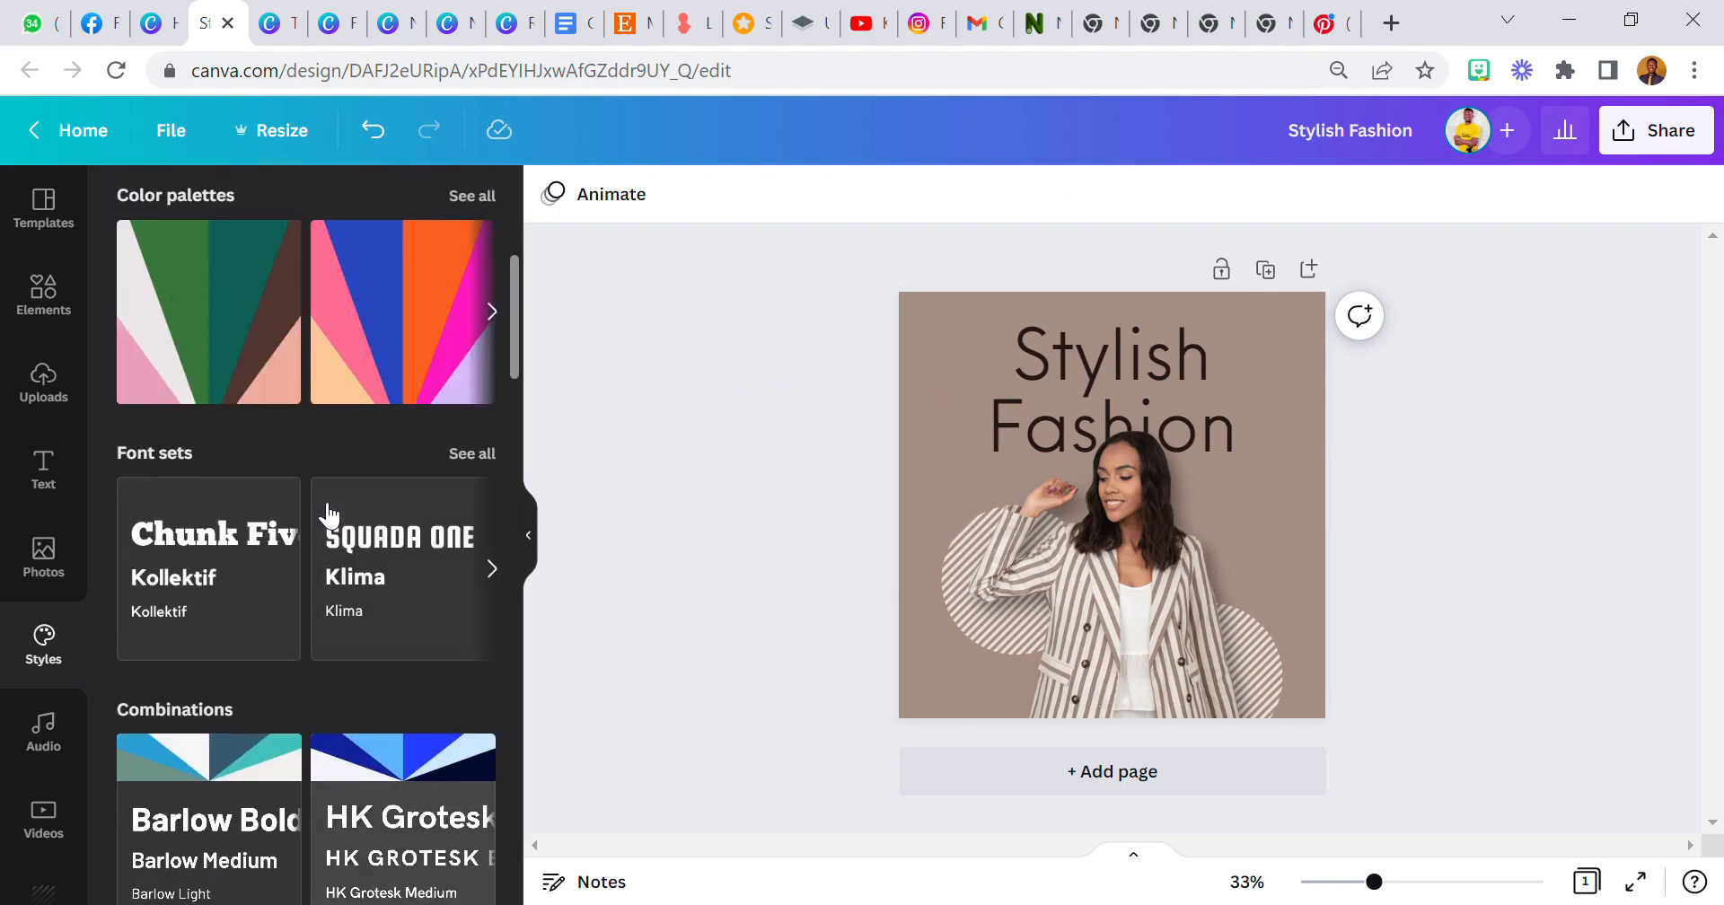
scroll(329, 514, up, 3)
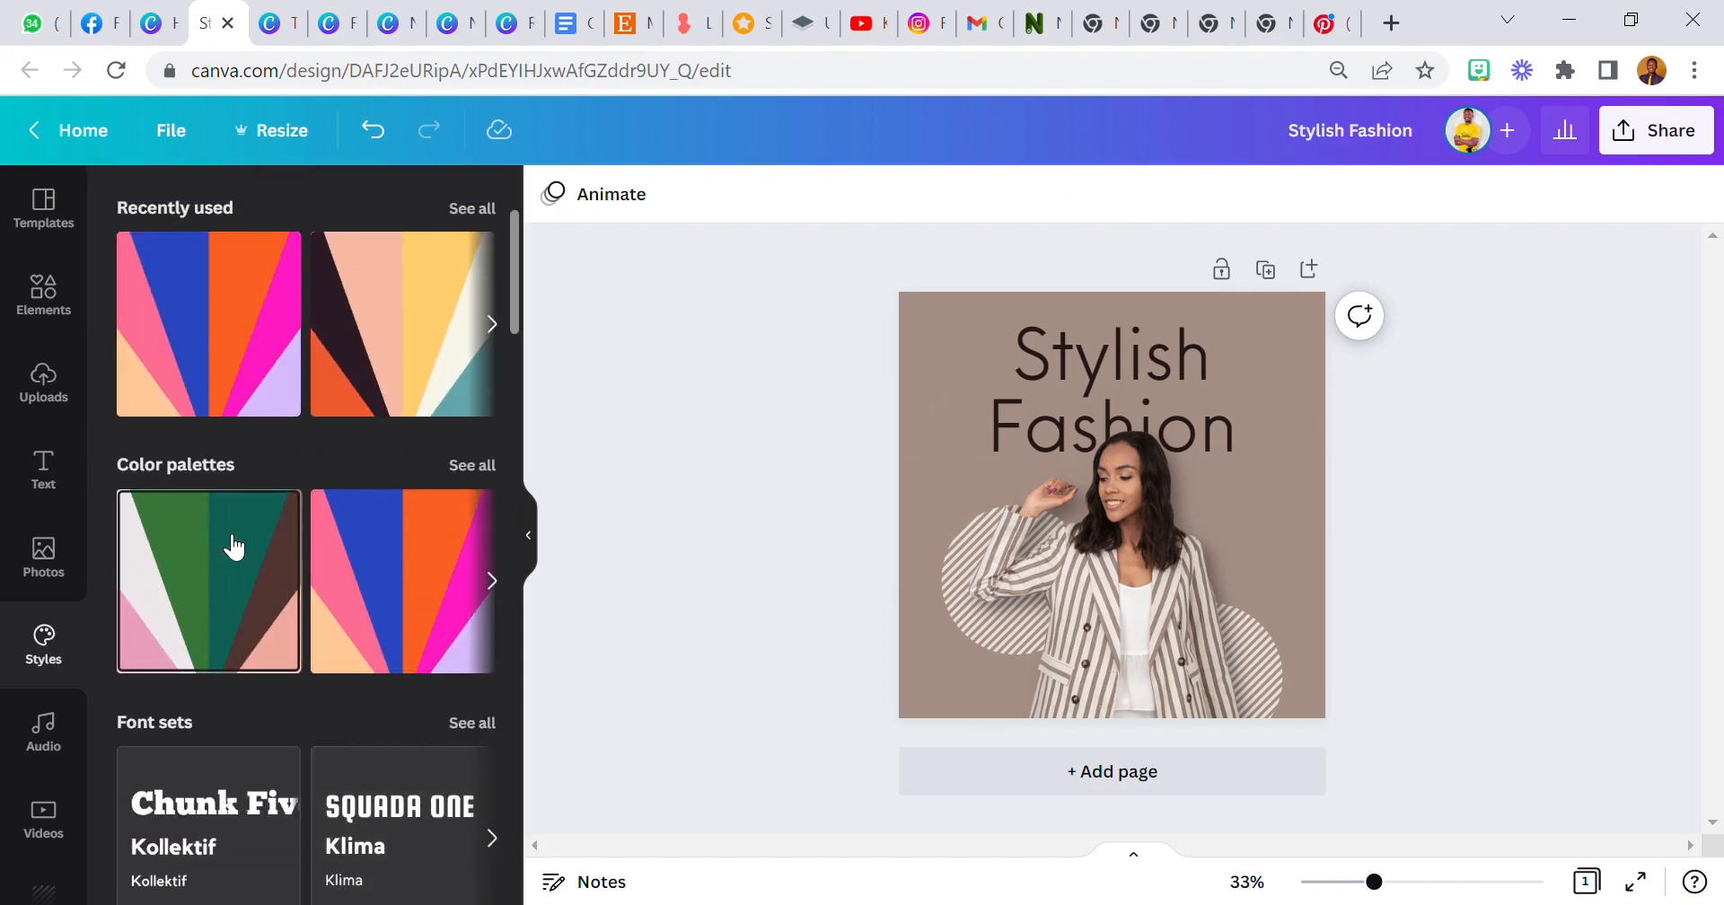
scroll(281, 561, down, 4)
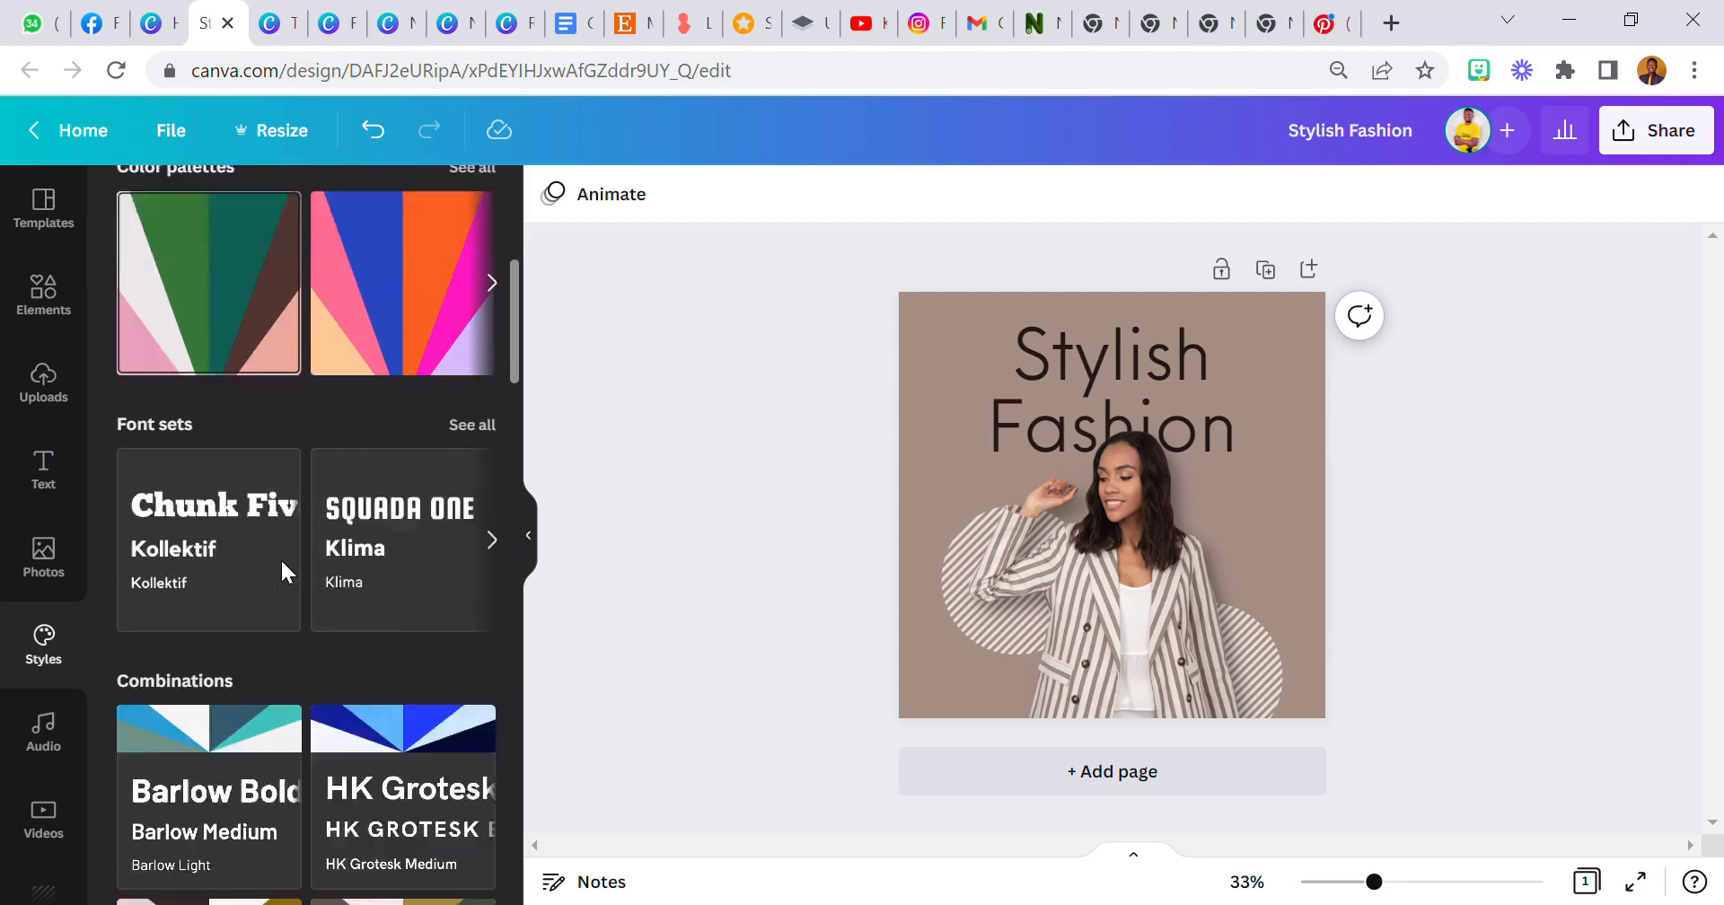
scroll(288, 563, up, 3)
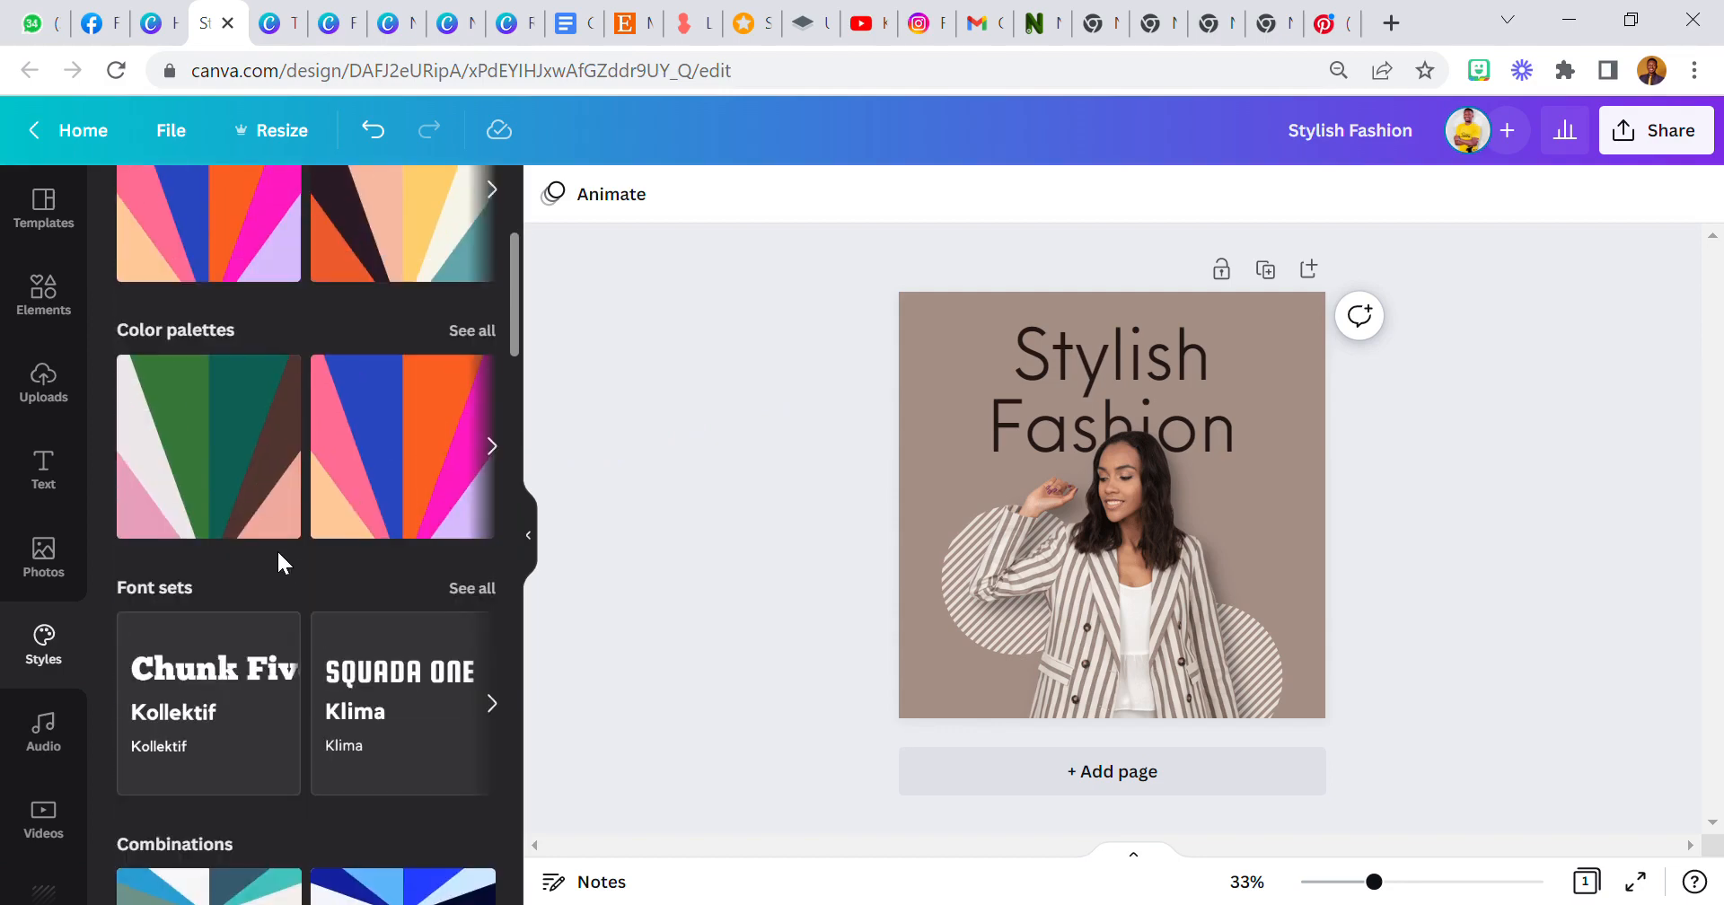
scroll(280, 556, up, 3)
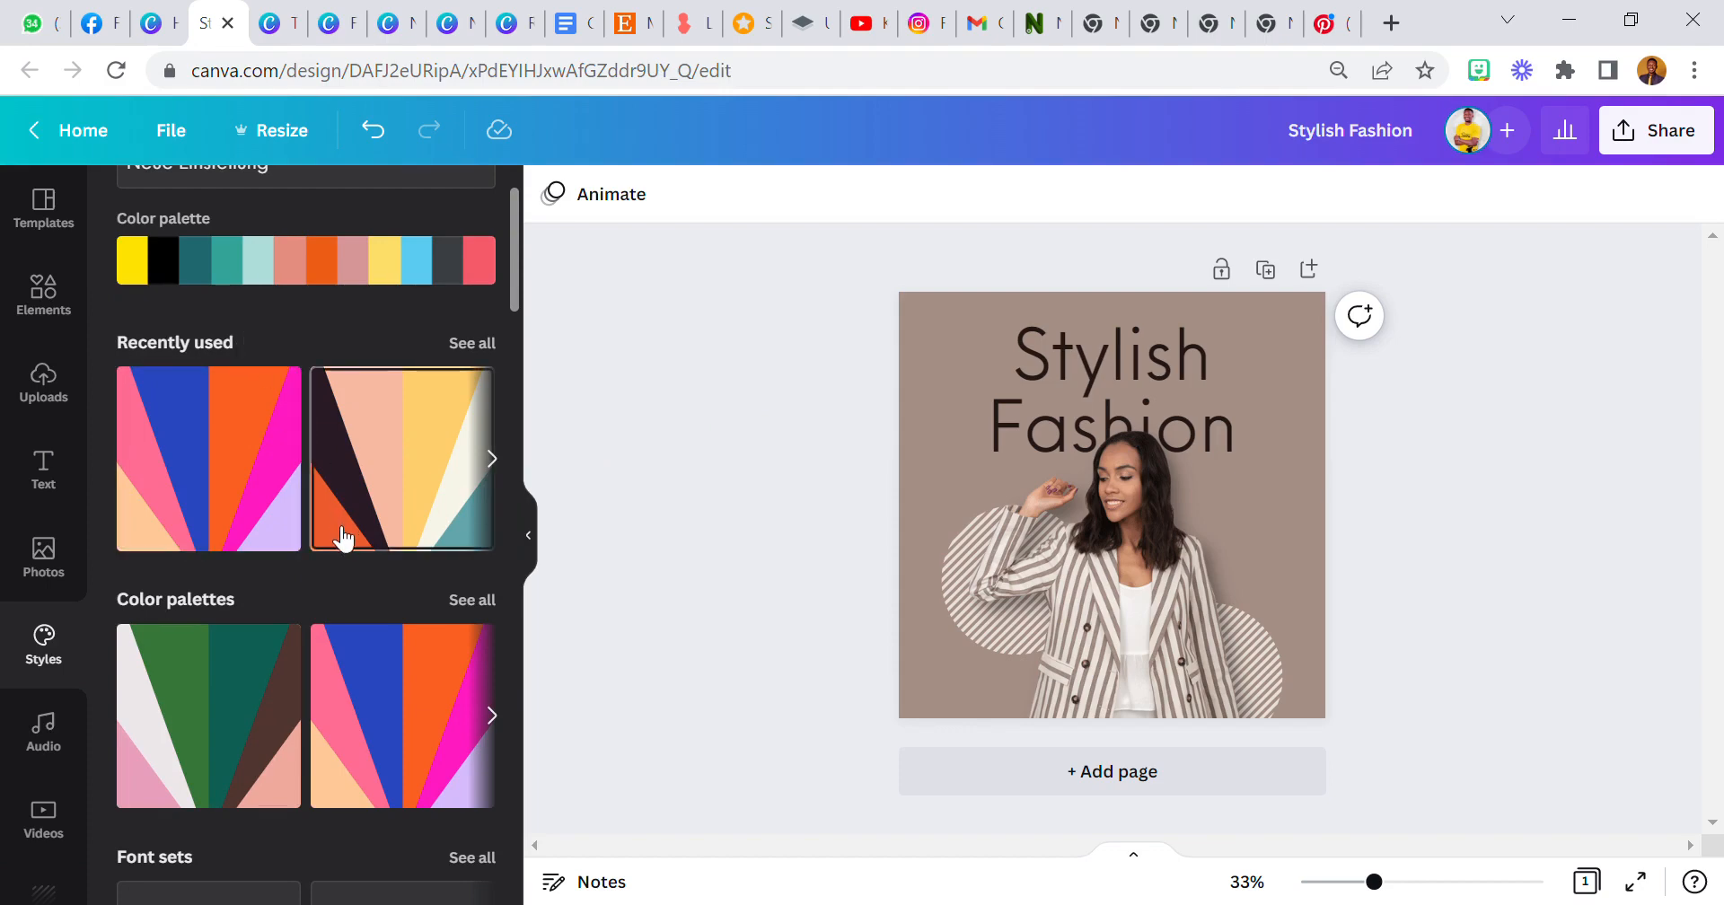
scroll(338, 512, down, 2)
scroll(338, 505, up, 2)
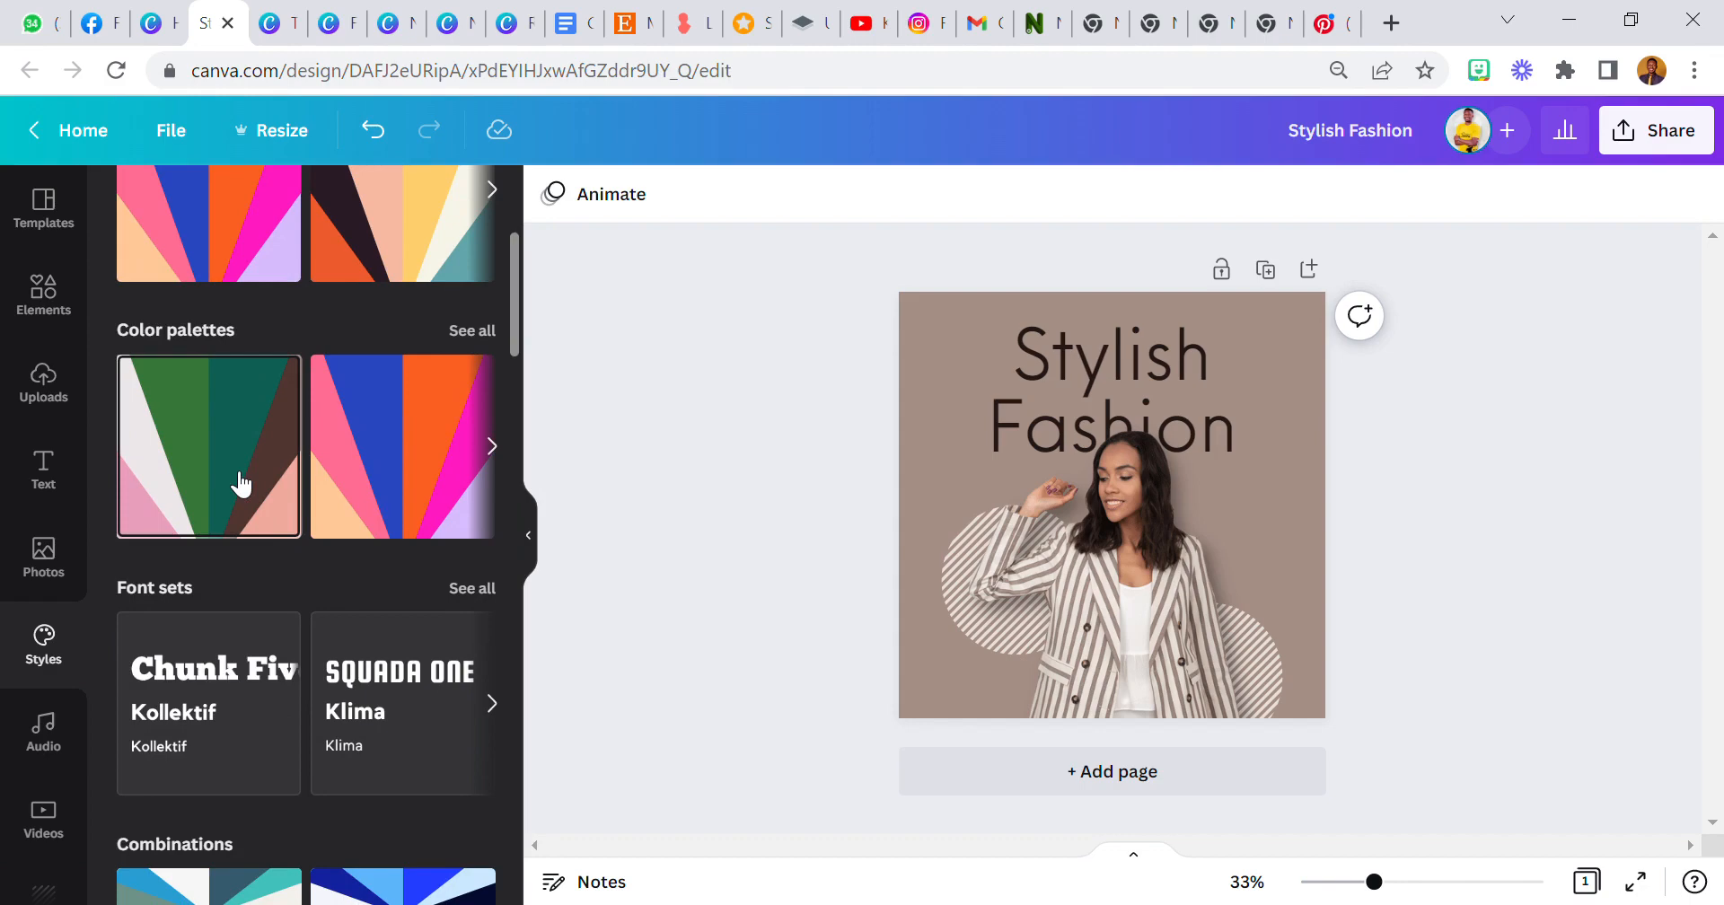
Try applying two colour palettes to the design and undo both.
click(239, 485)
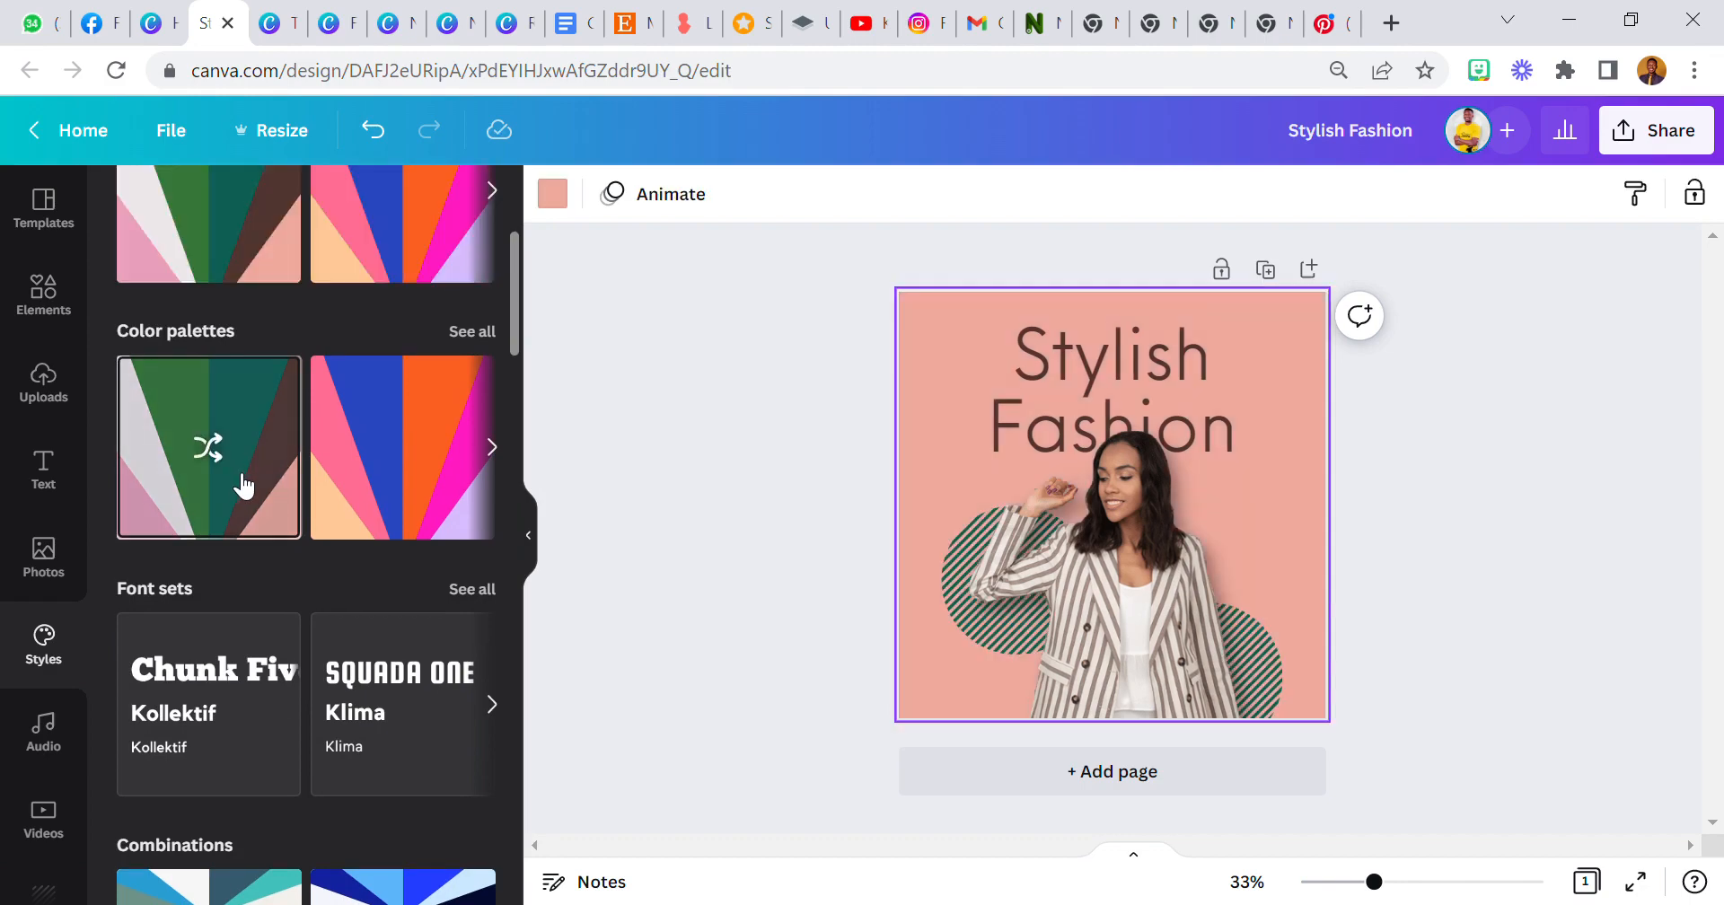
click(386, 472)
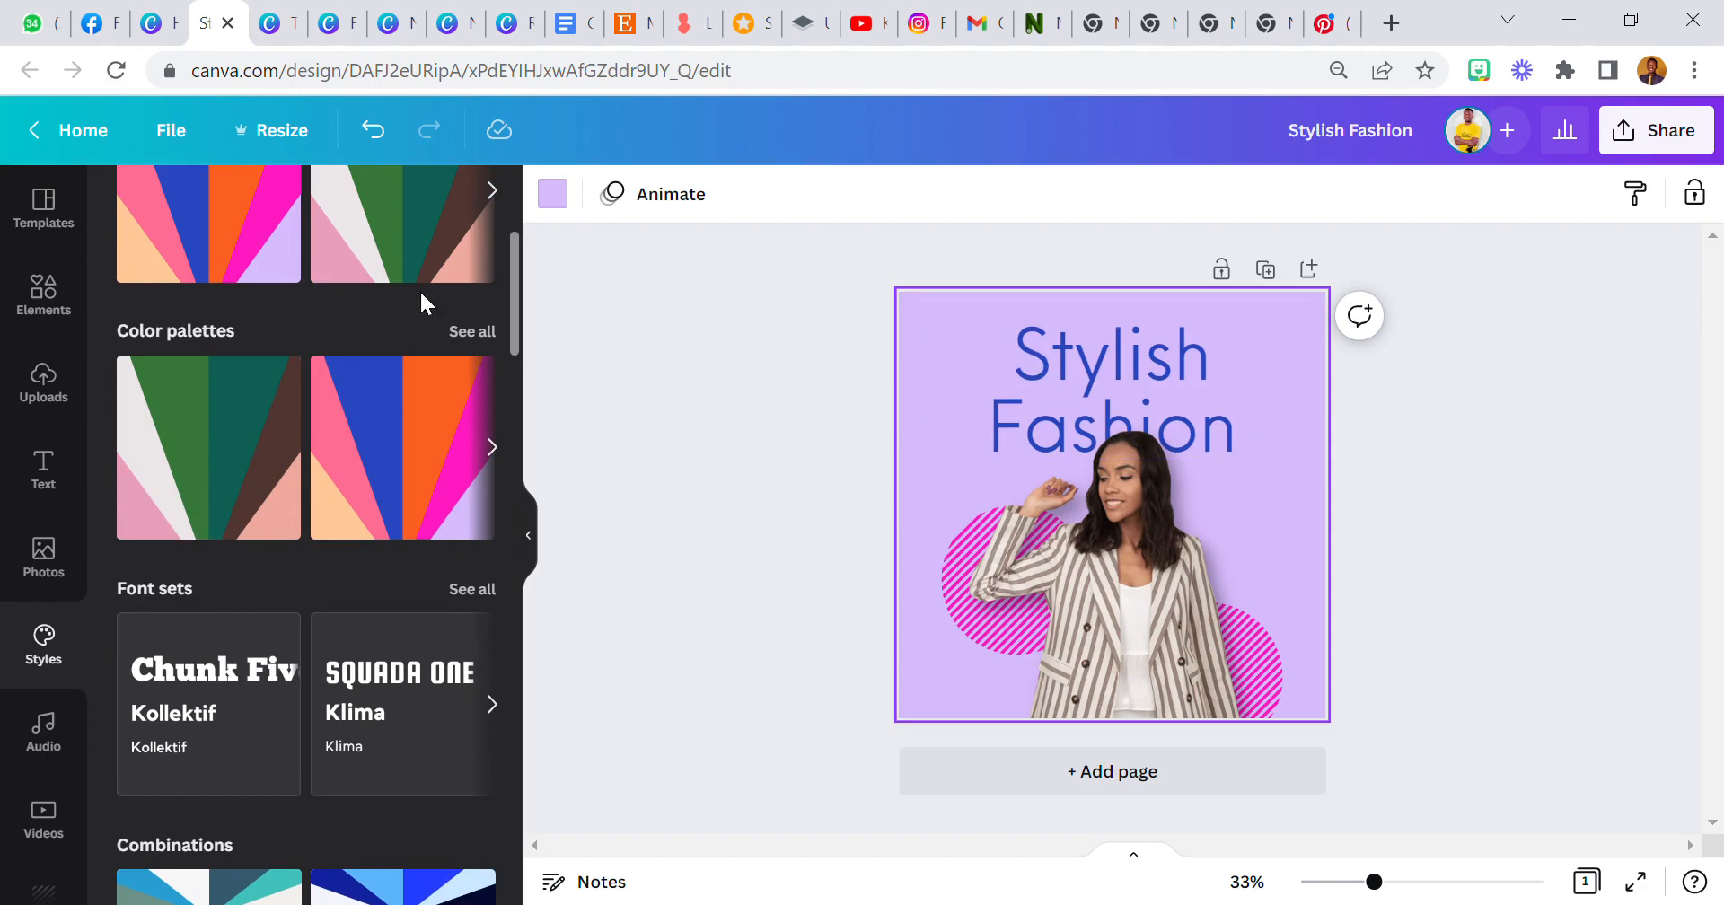
click(373, 130)
click(373, 130)
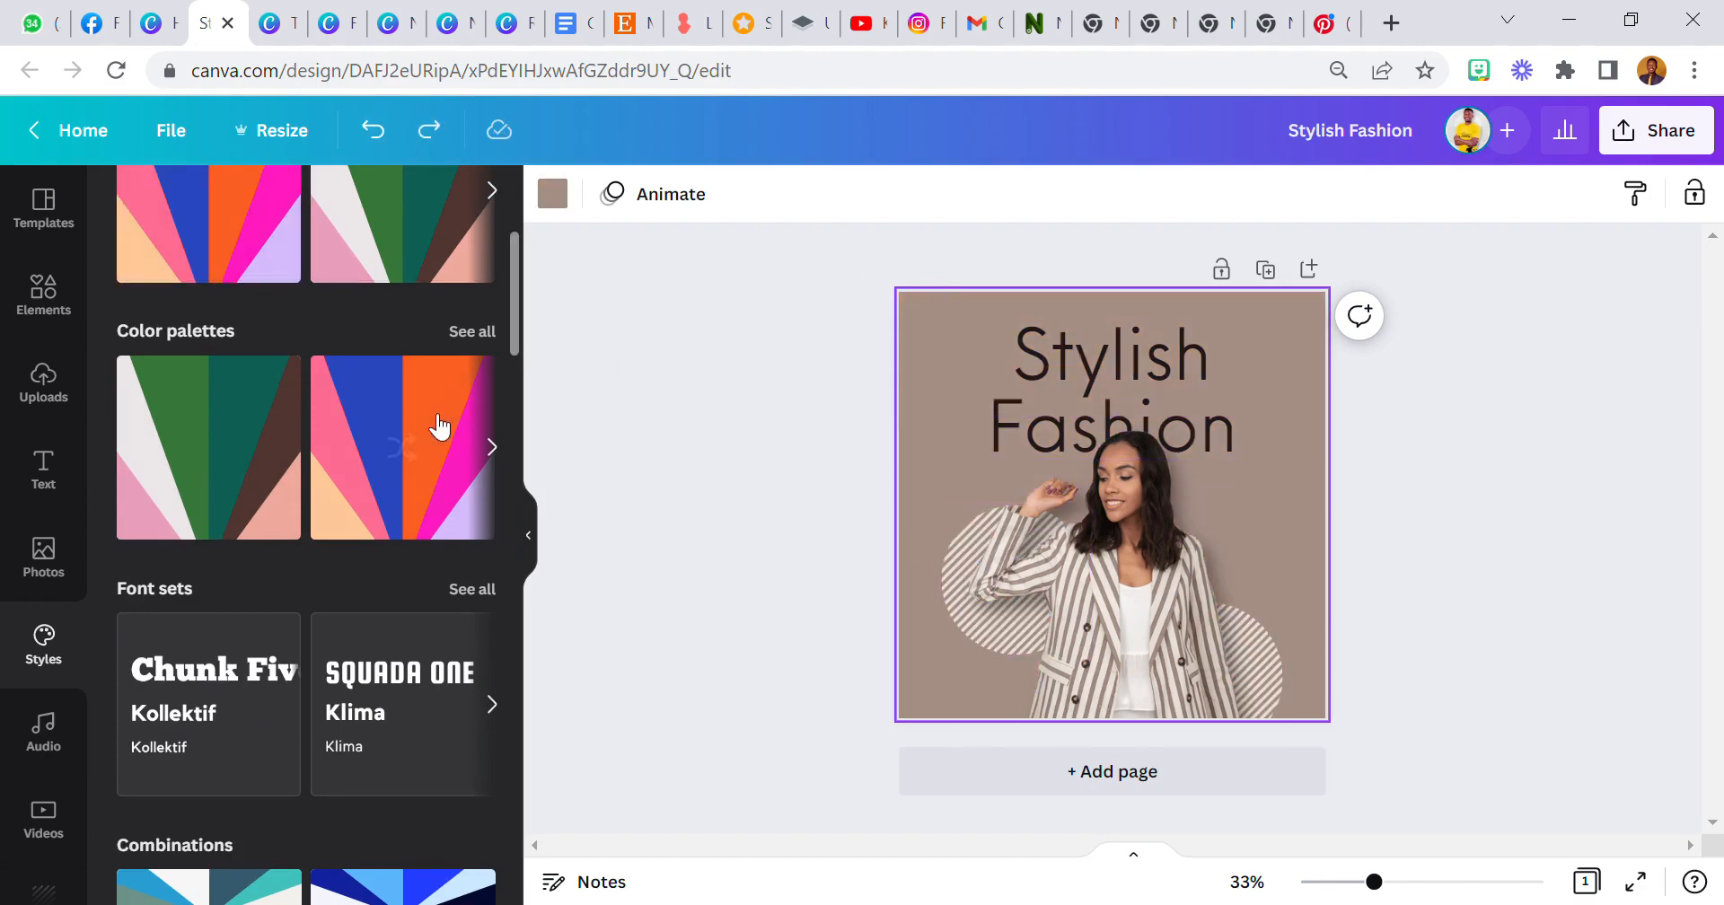
Shuffle through several colour palettes on the design, ending on a peach, orange and dark palette.
mouse_move(431, 440)
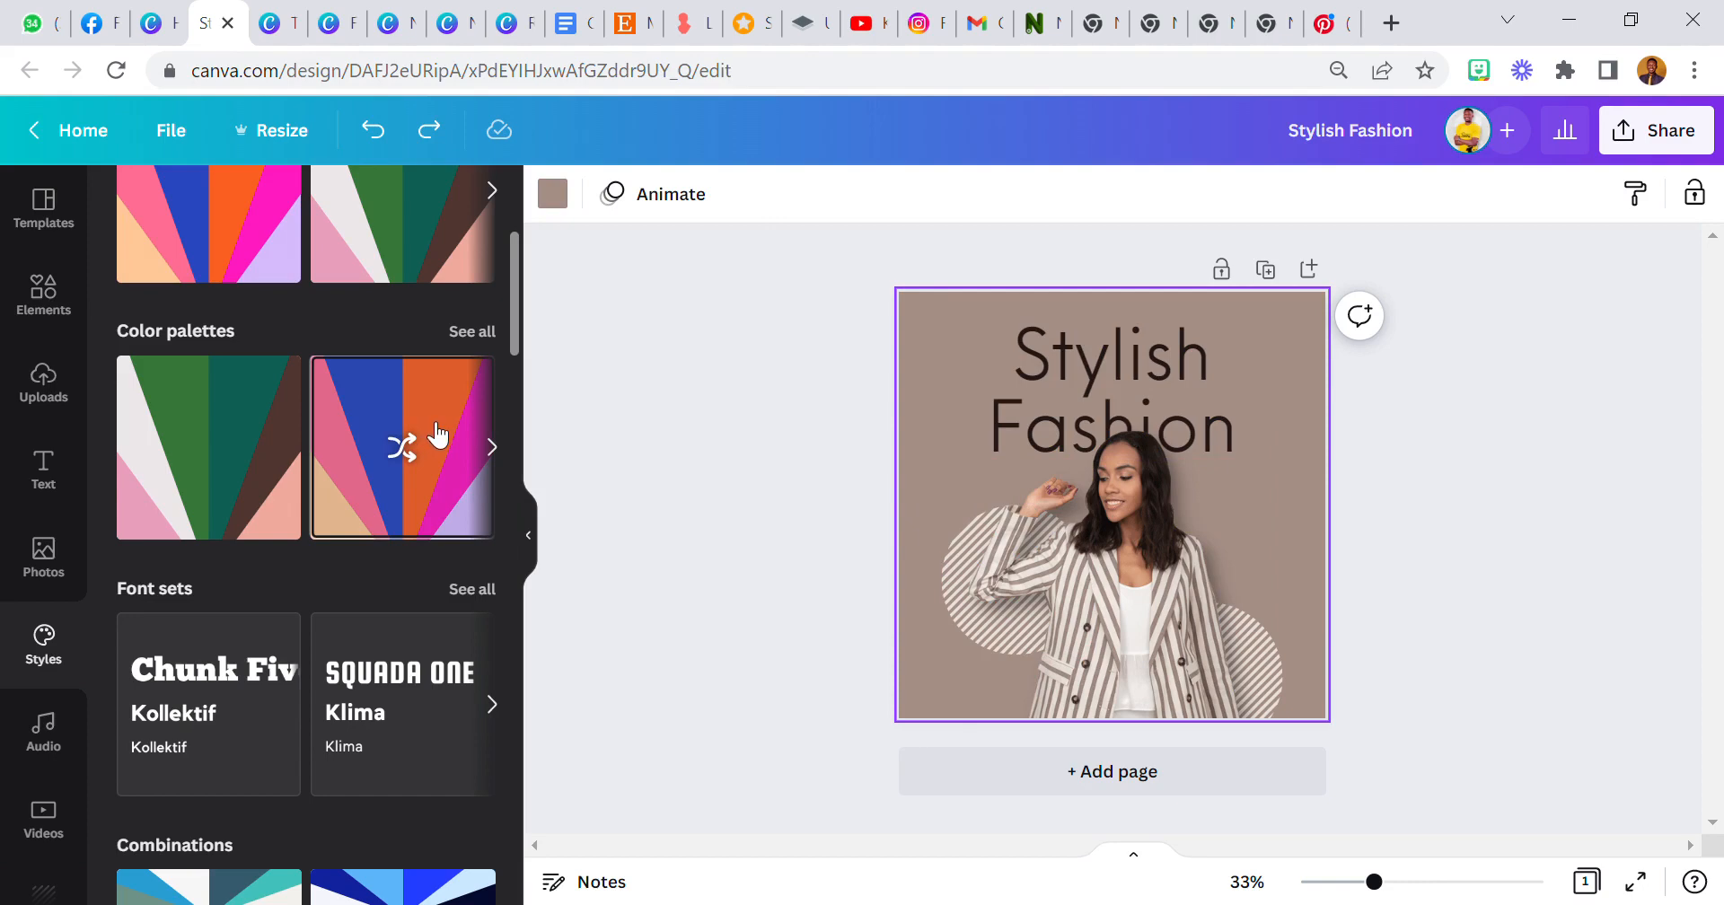
click(437, 436)
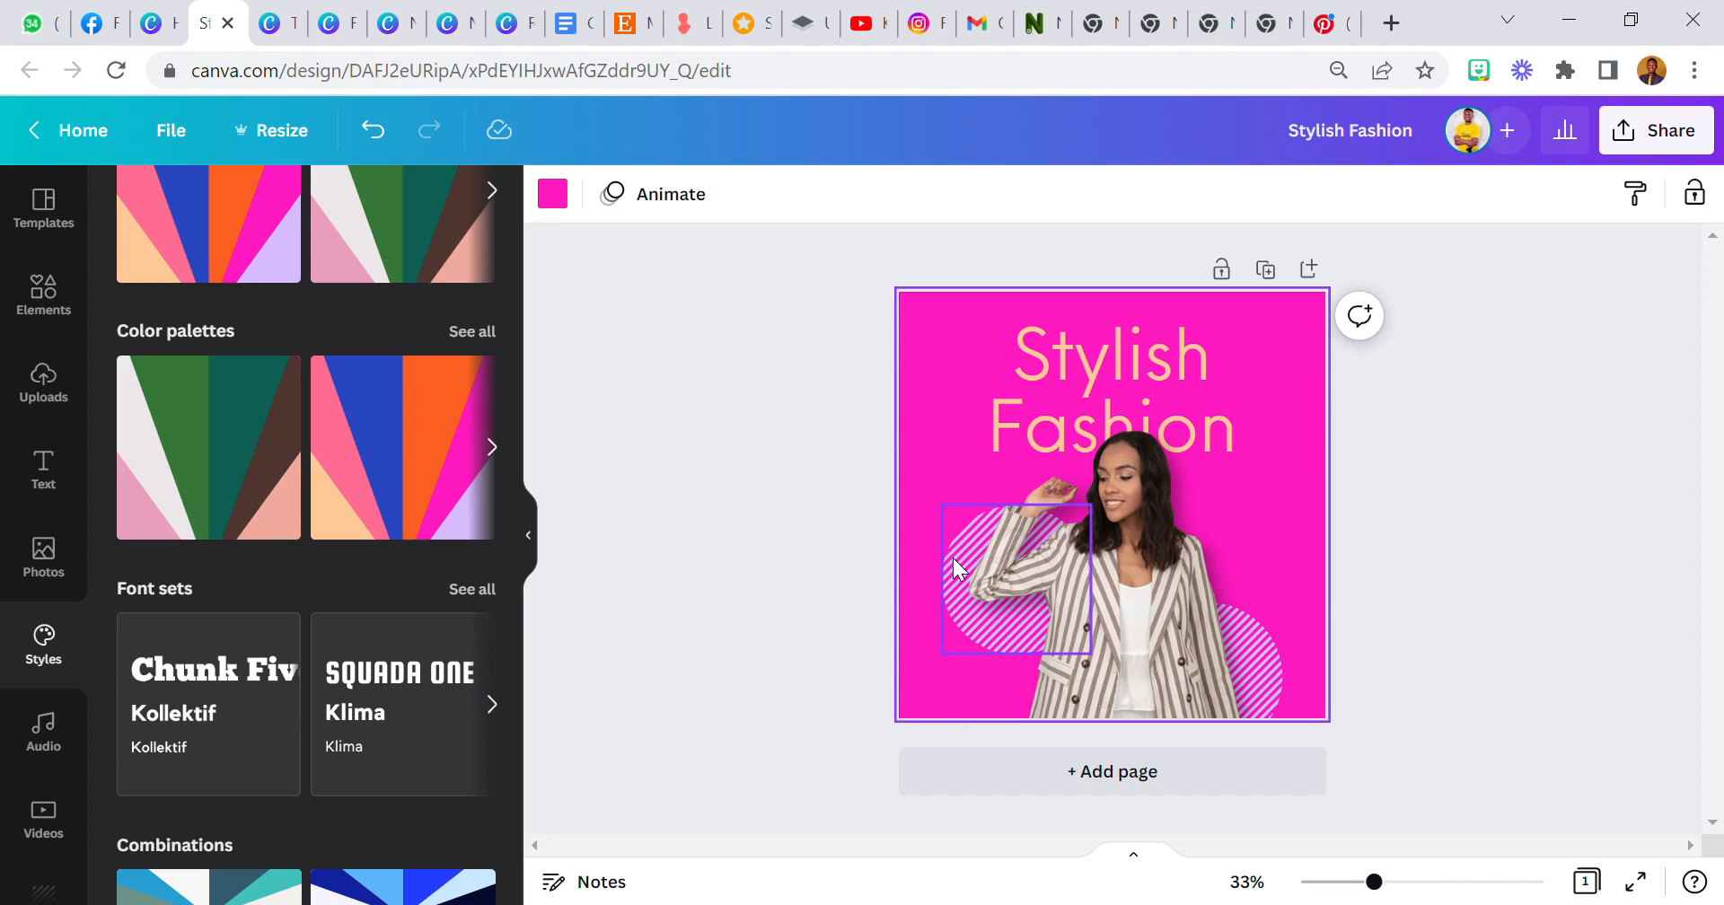
click(437, 433)
click(448, 420)
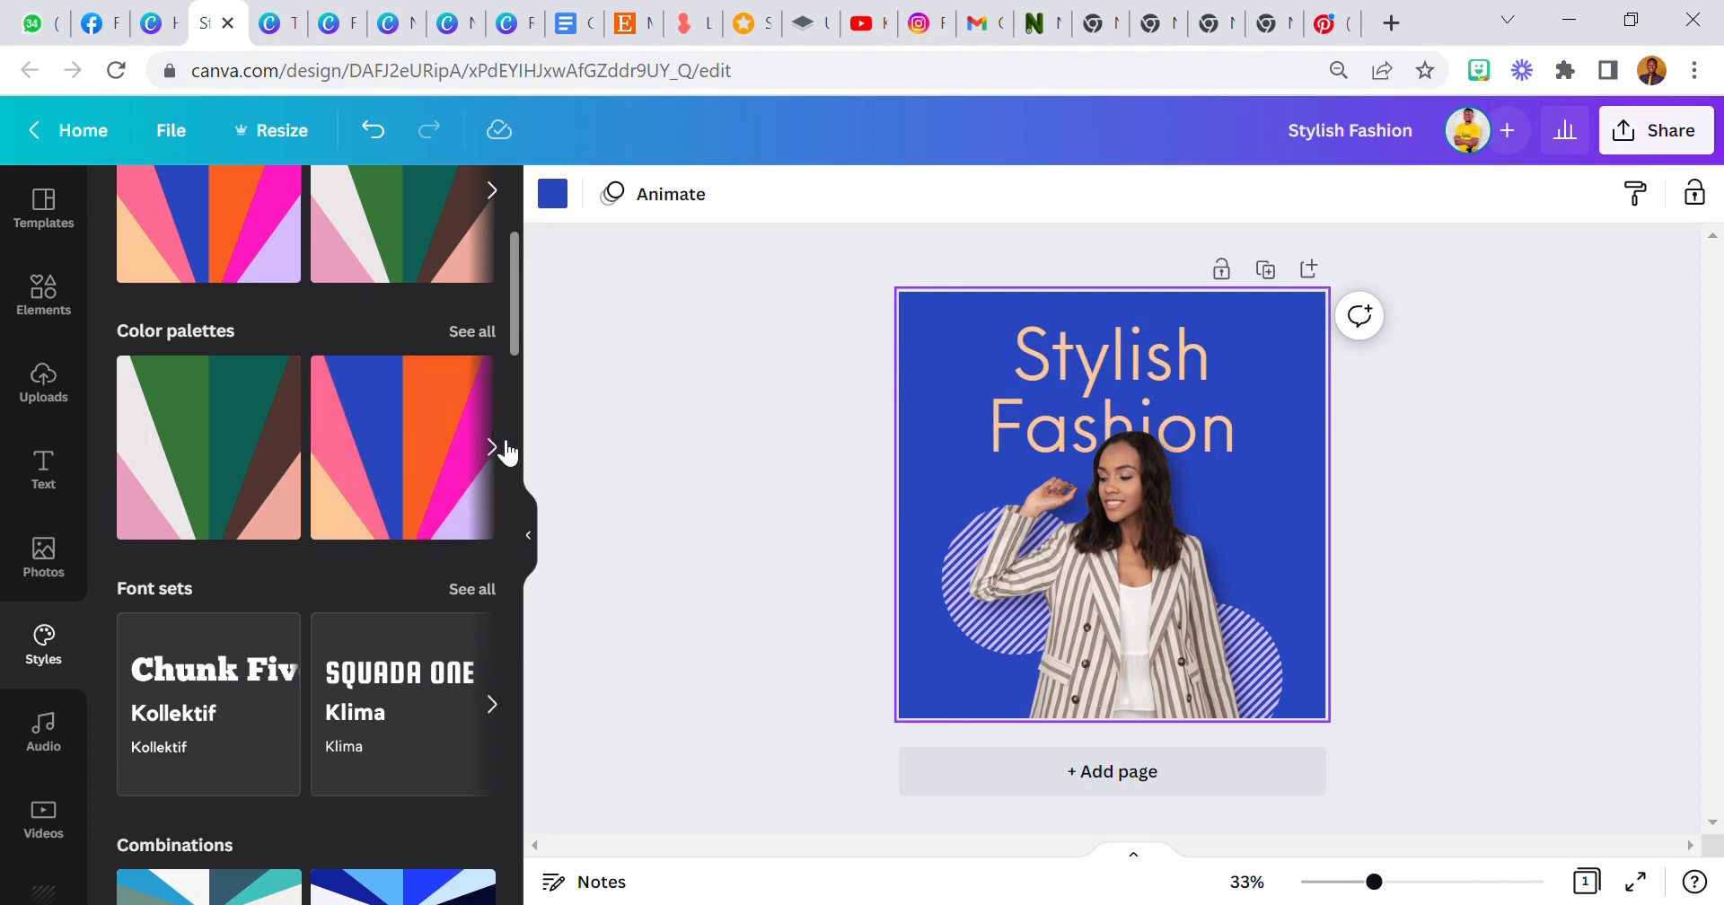
click(492, 446)
click(418, 443)
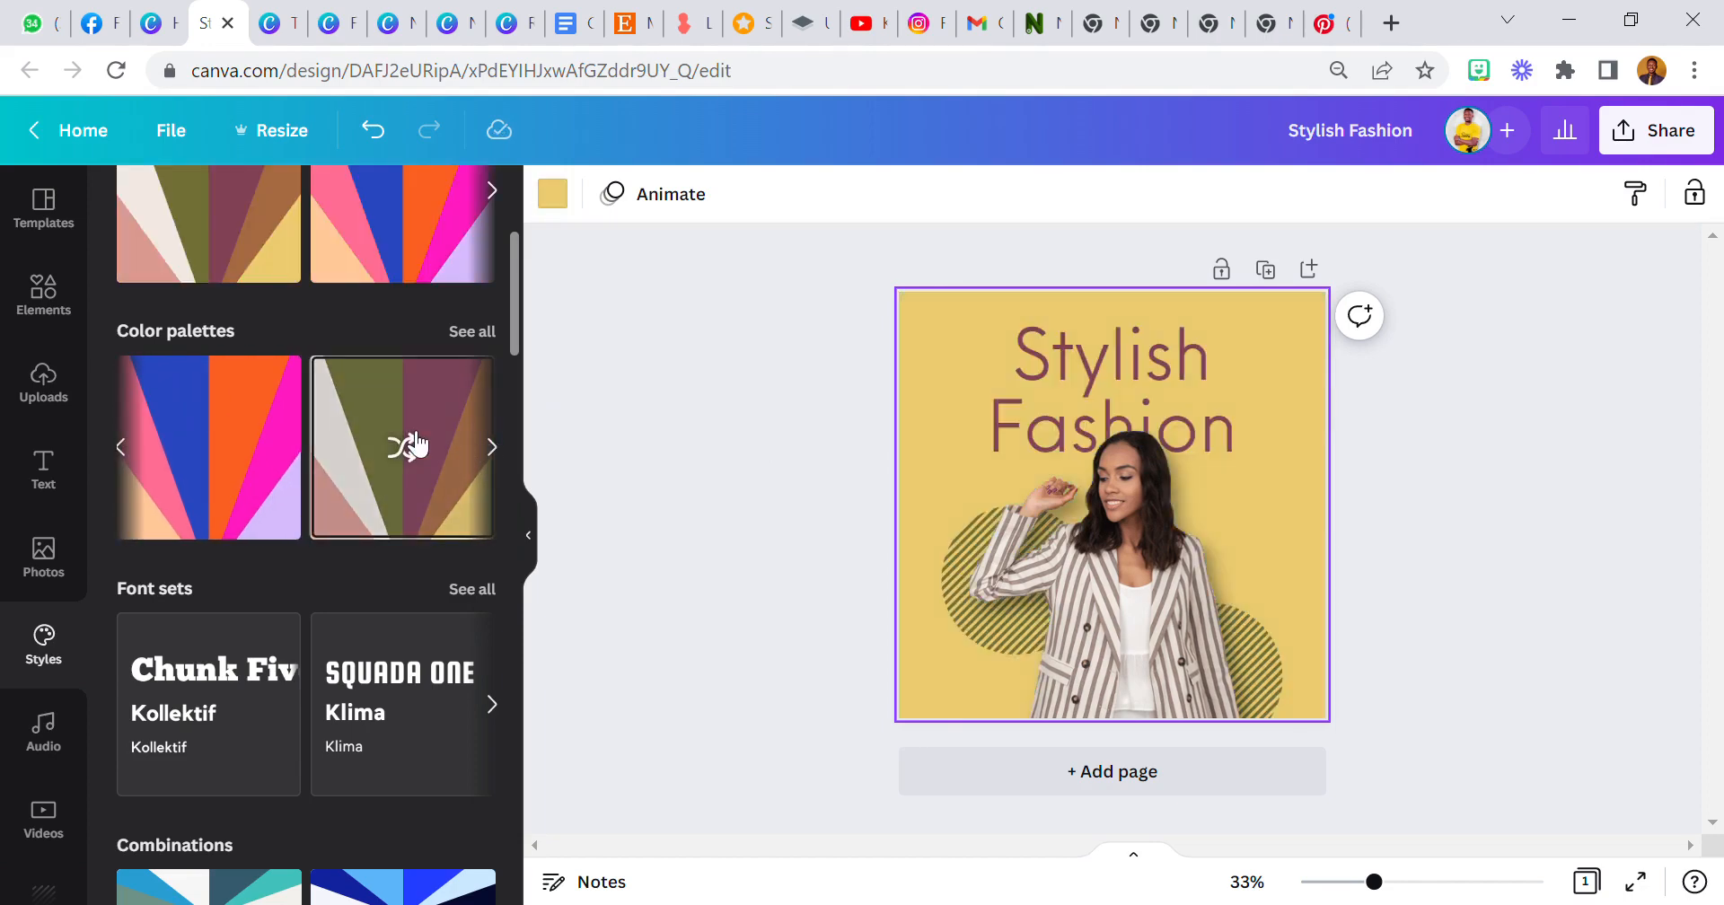
click(416, 443)
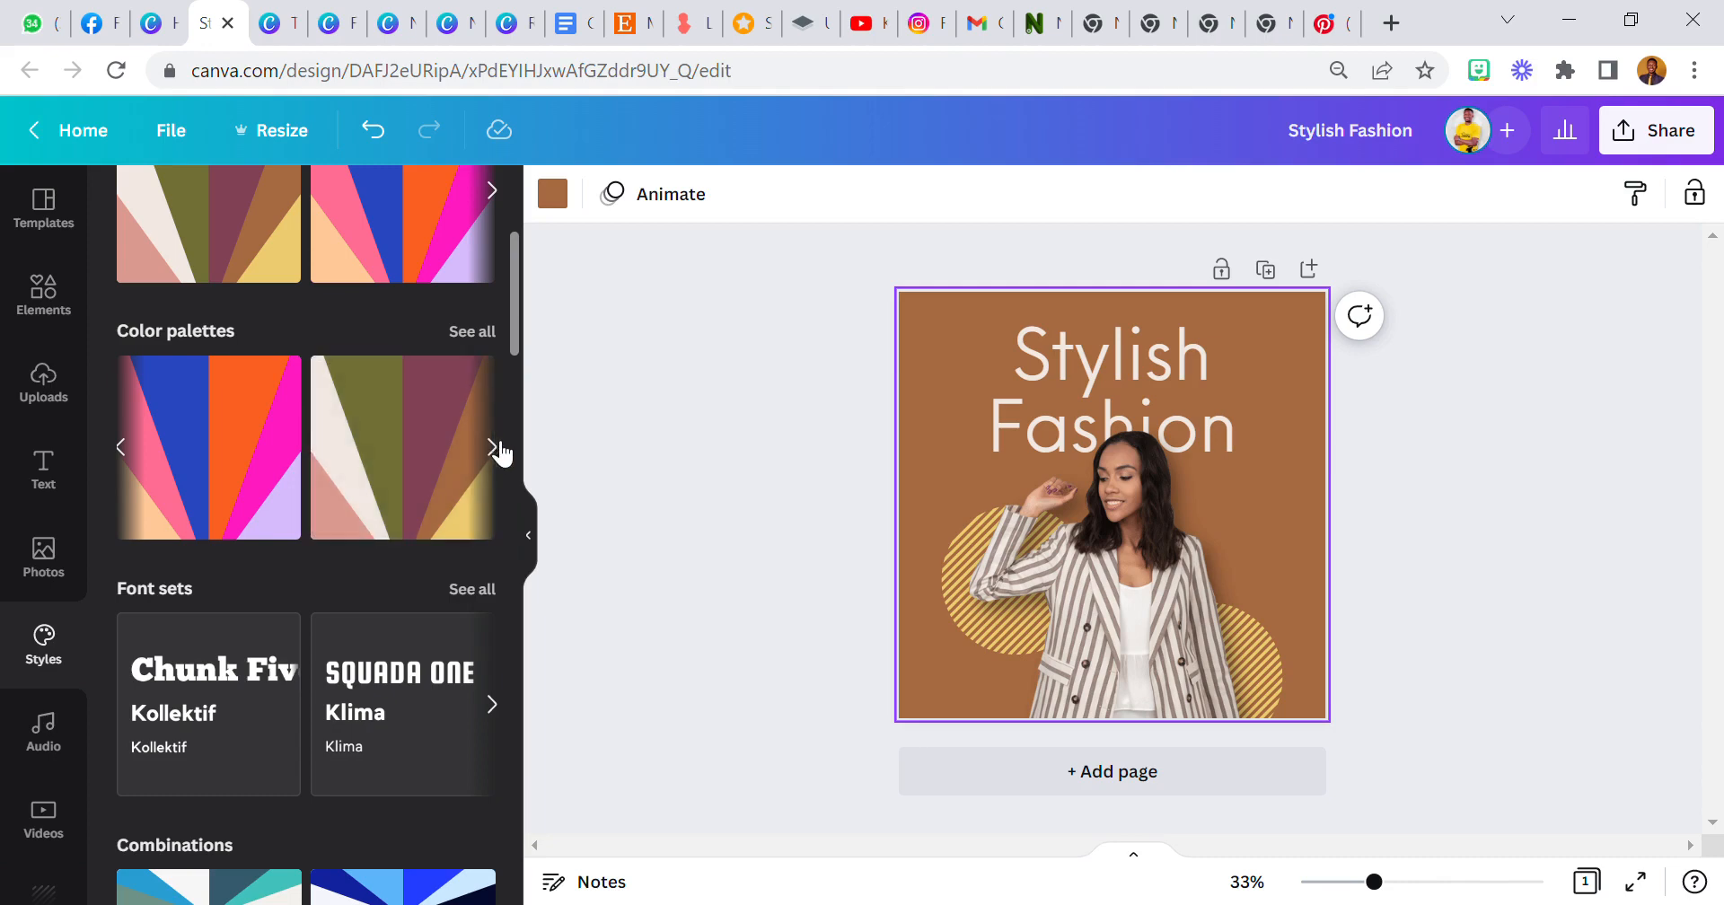
click(492, 446)
click(382, 447)
click(381, 447)
click(382, 447)
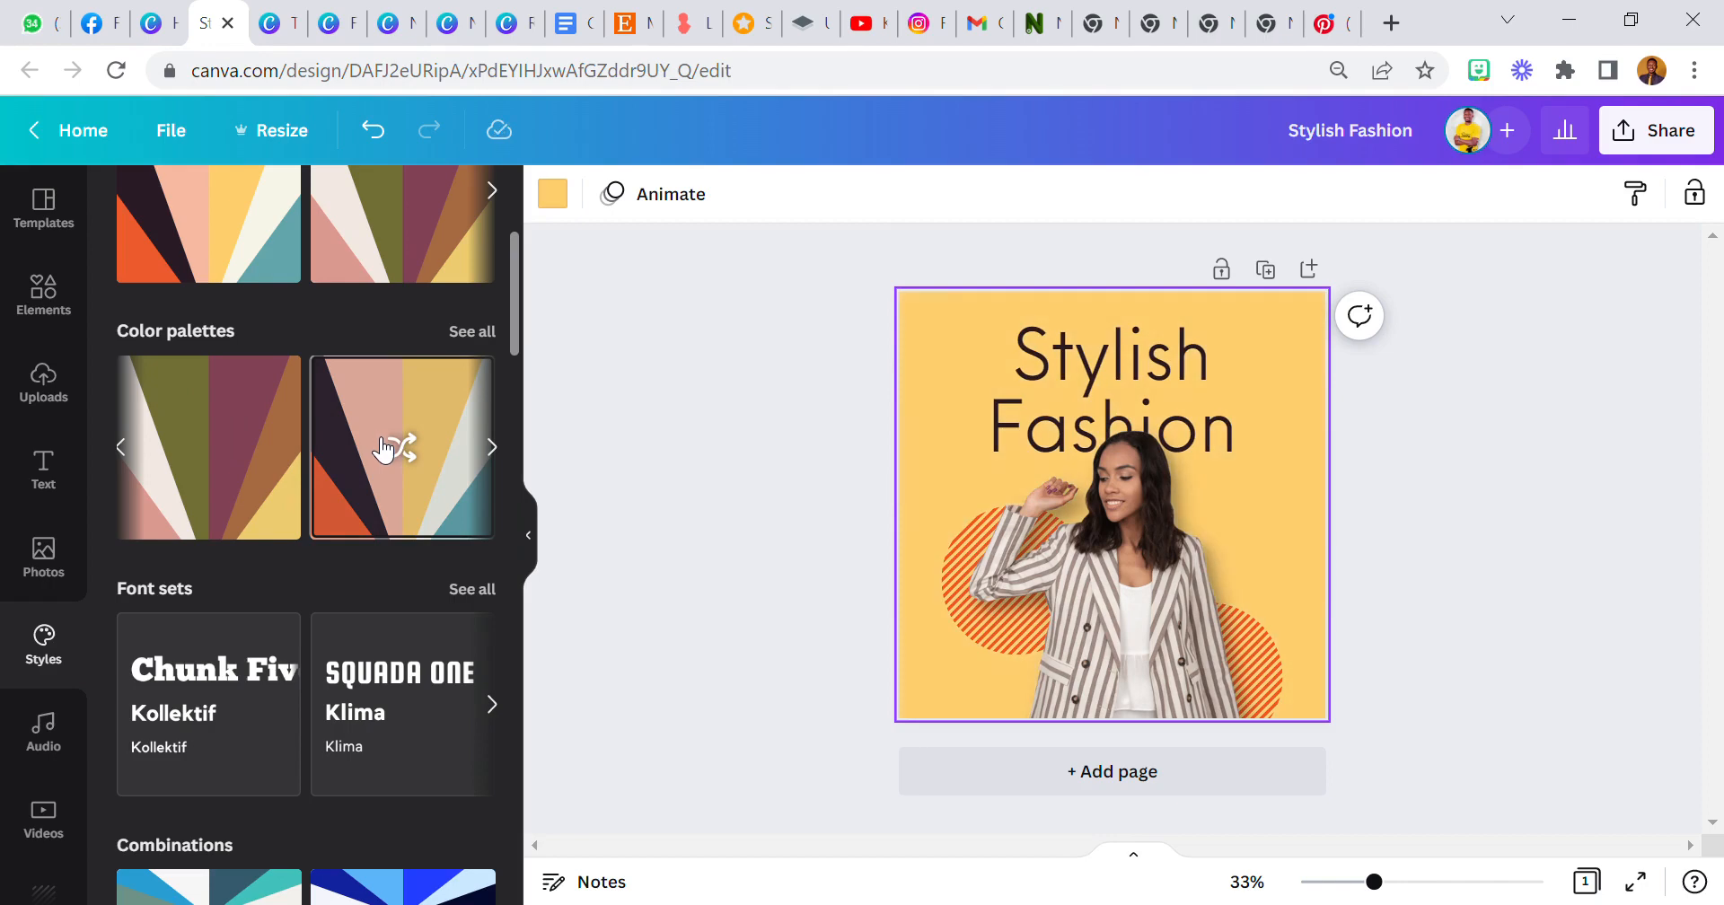
click(381, 447)
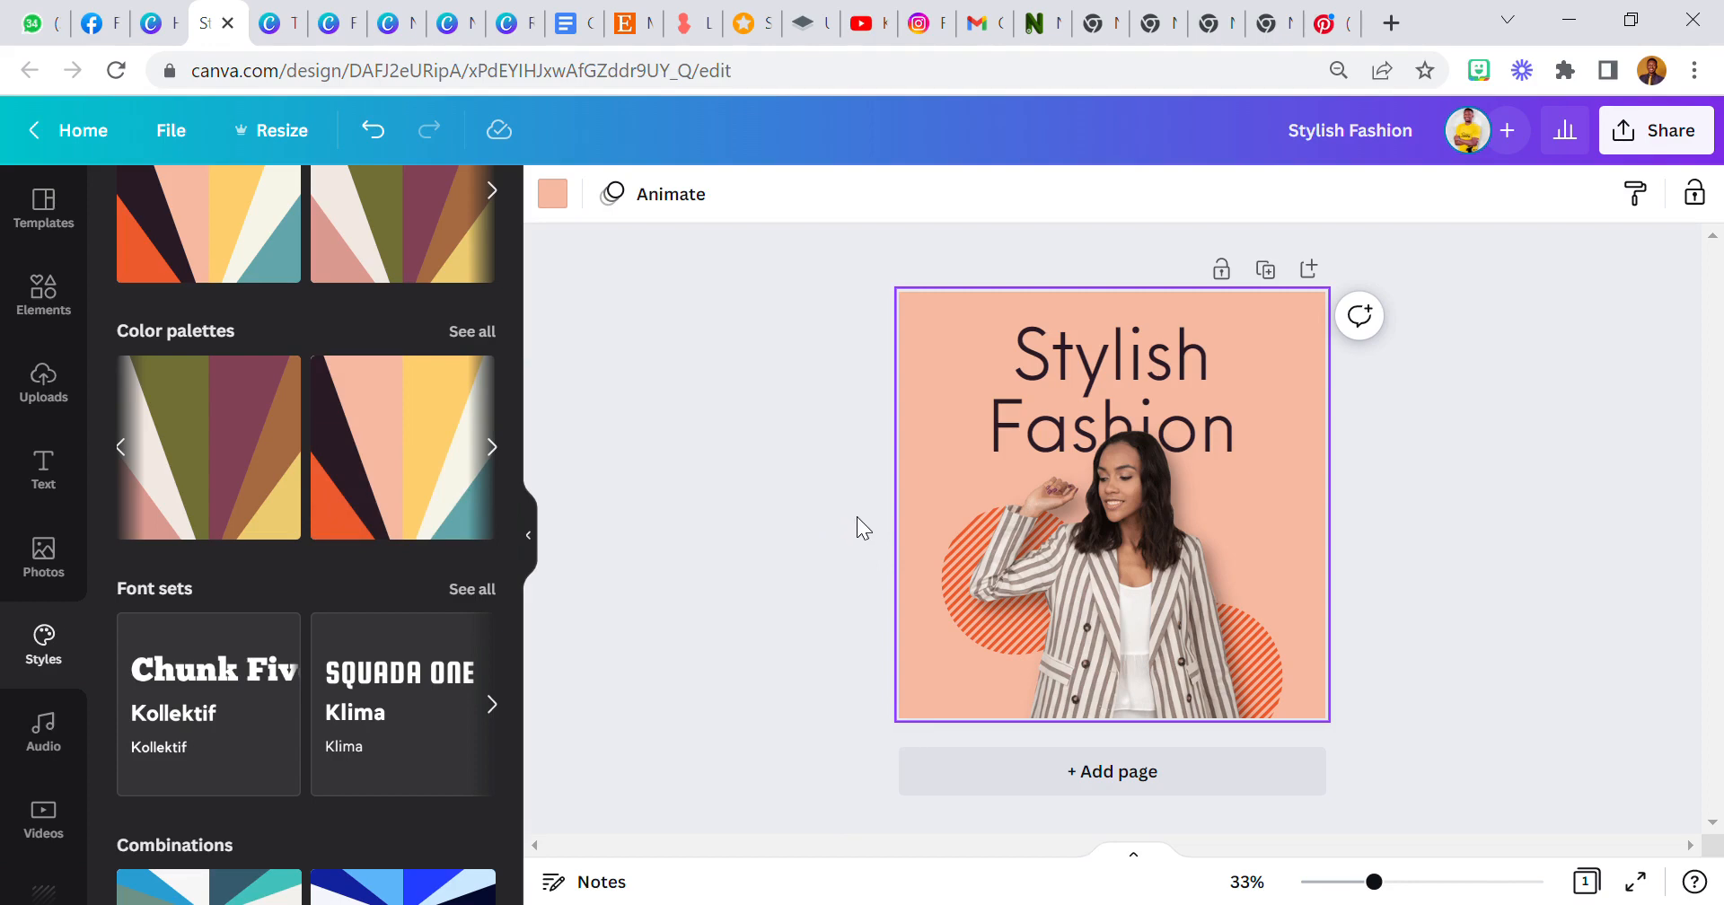
Deselect everything and undo all the palette changes to restore the original brown colours.
click(952, 549)
click(921, 406)
click(848, 424)
click(942, 430)
click(861, 406)
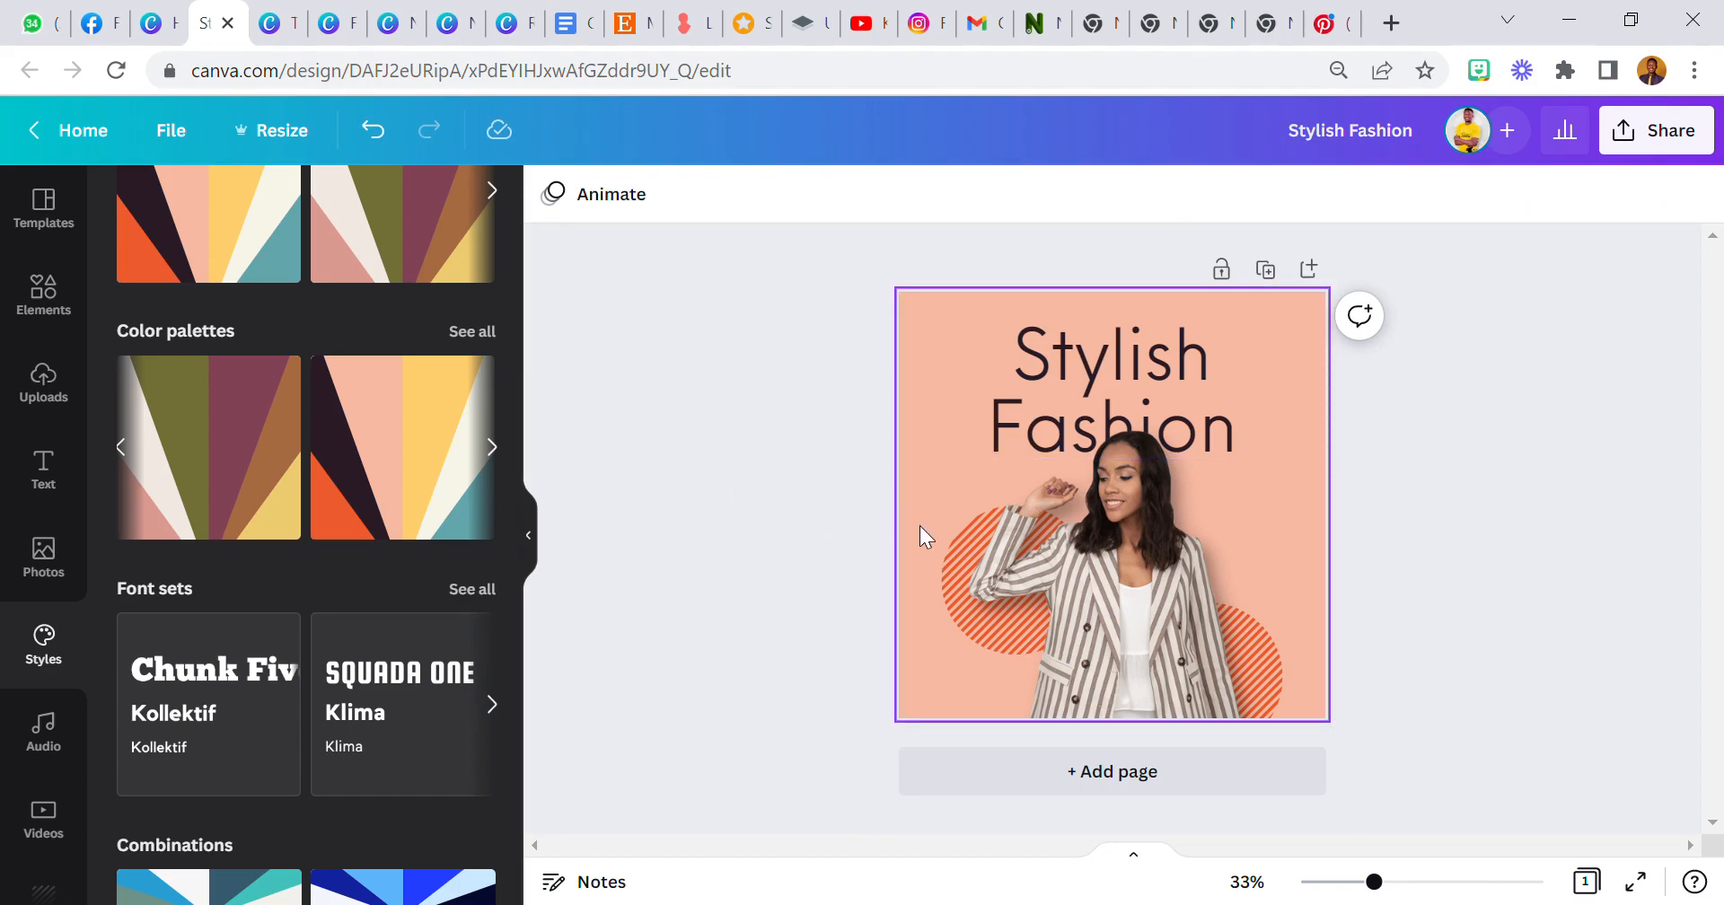
click(374, 130)
click(373, 130)
click(374, 130)
click(373, 130)
click(374, 131)
click(374, 130)
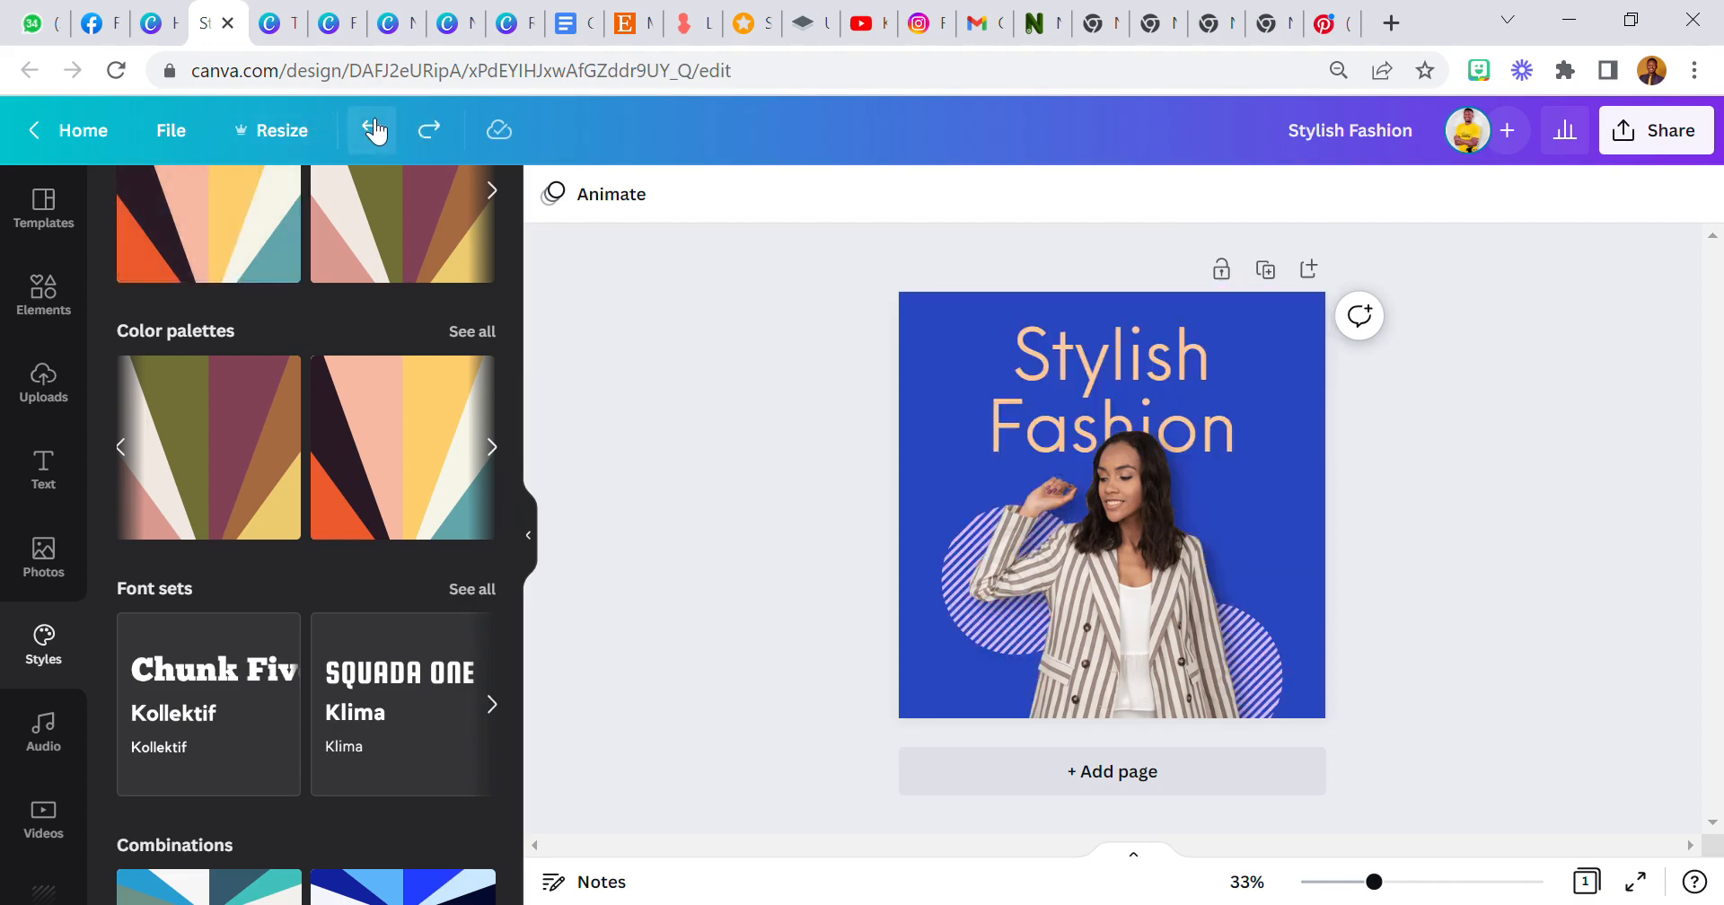
click(373, 131)
click(373, 130)
Undo one more edit on the woman cut-out and nudge her slightly downward.
click(373, 130)
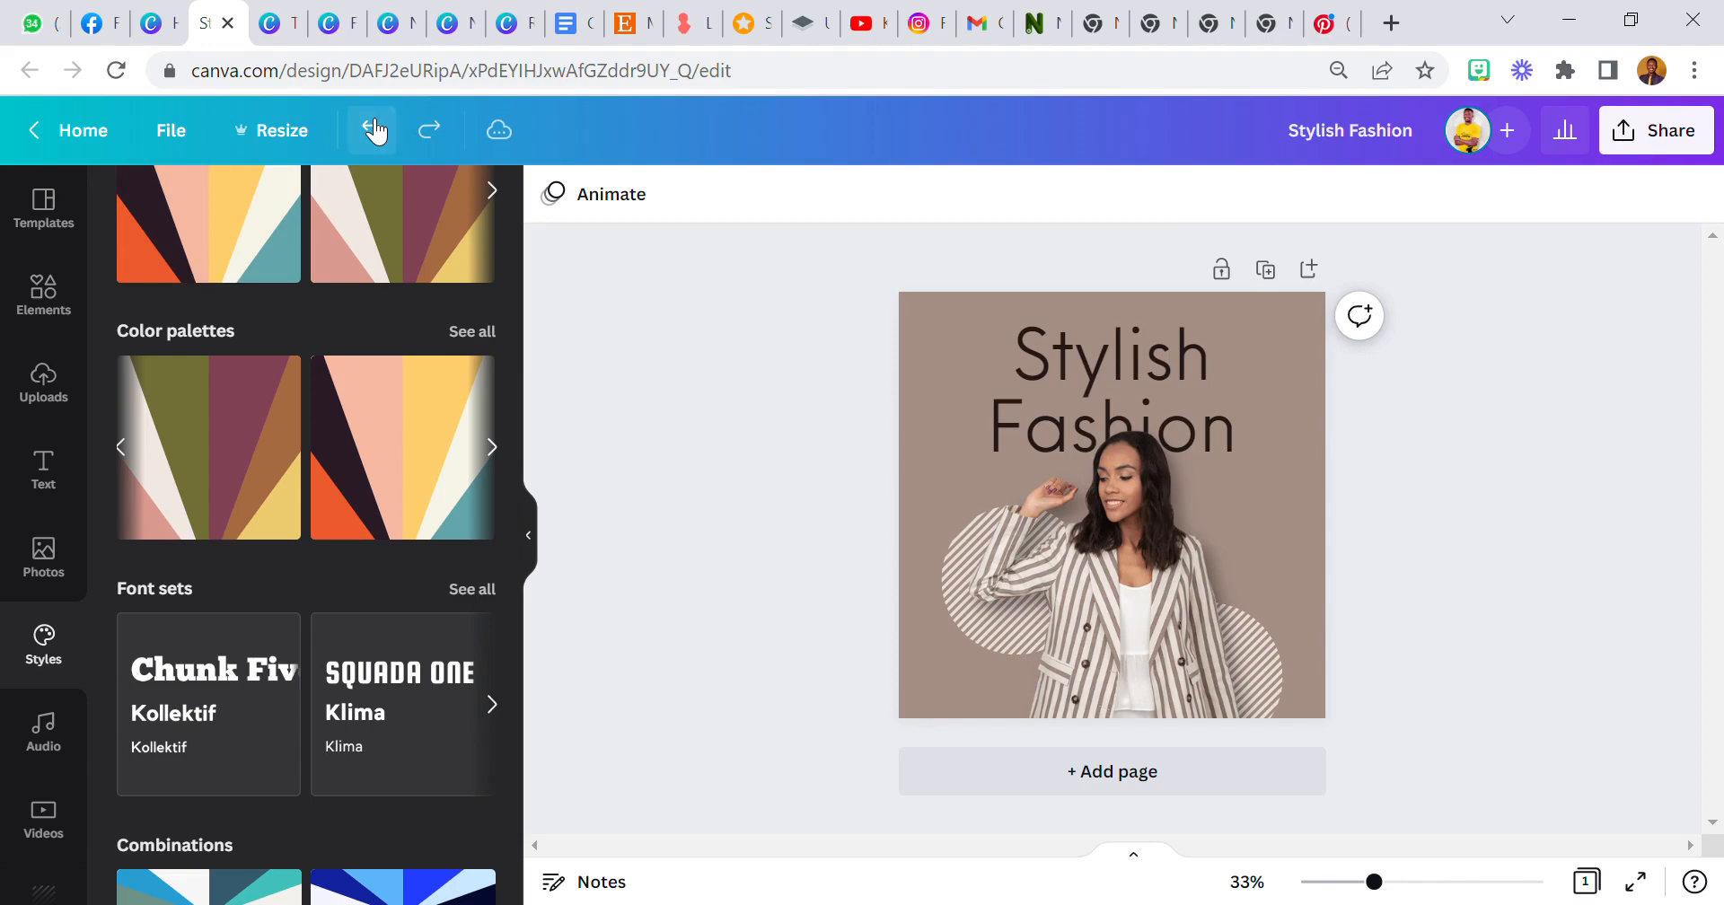
click(374, 130)
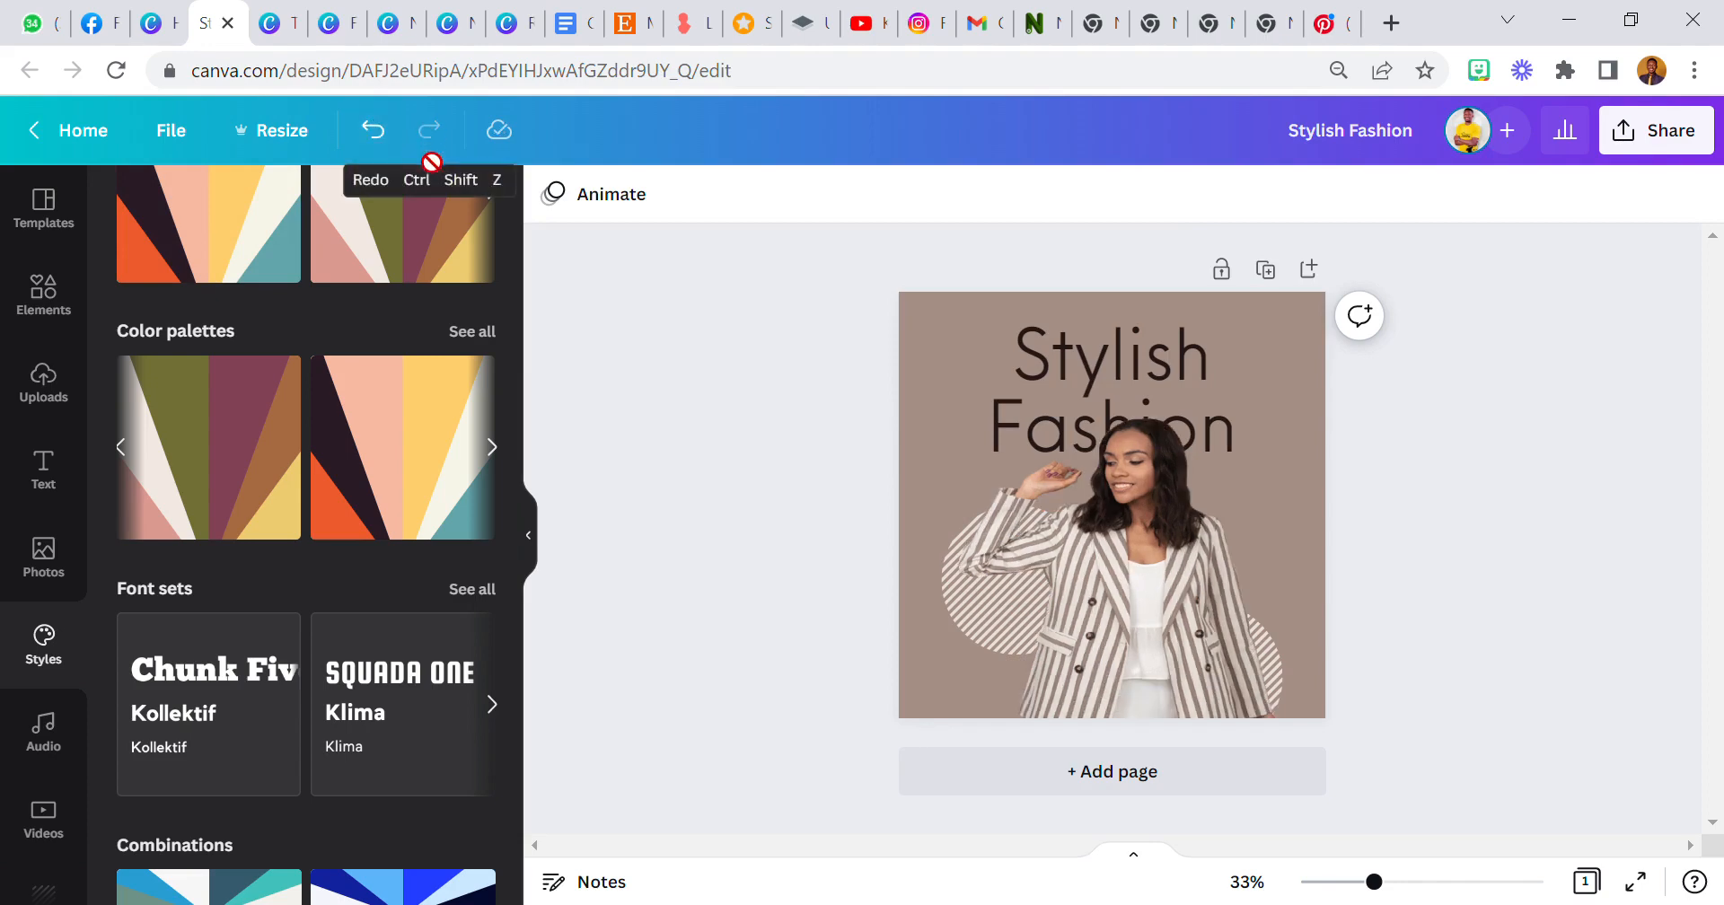
click(397, 139)
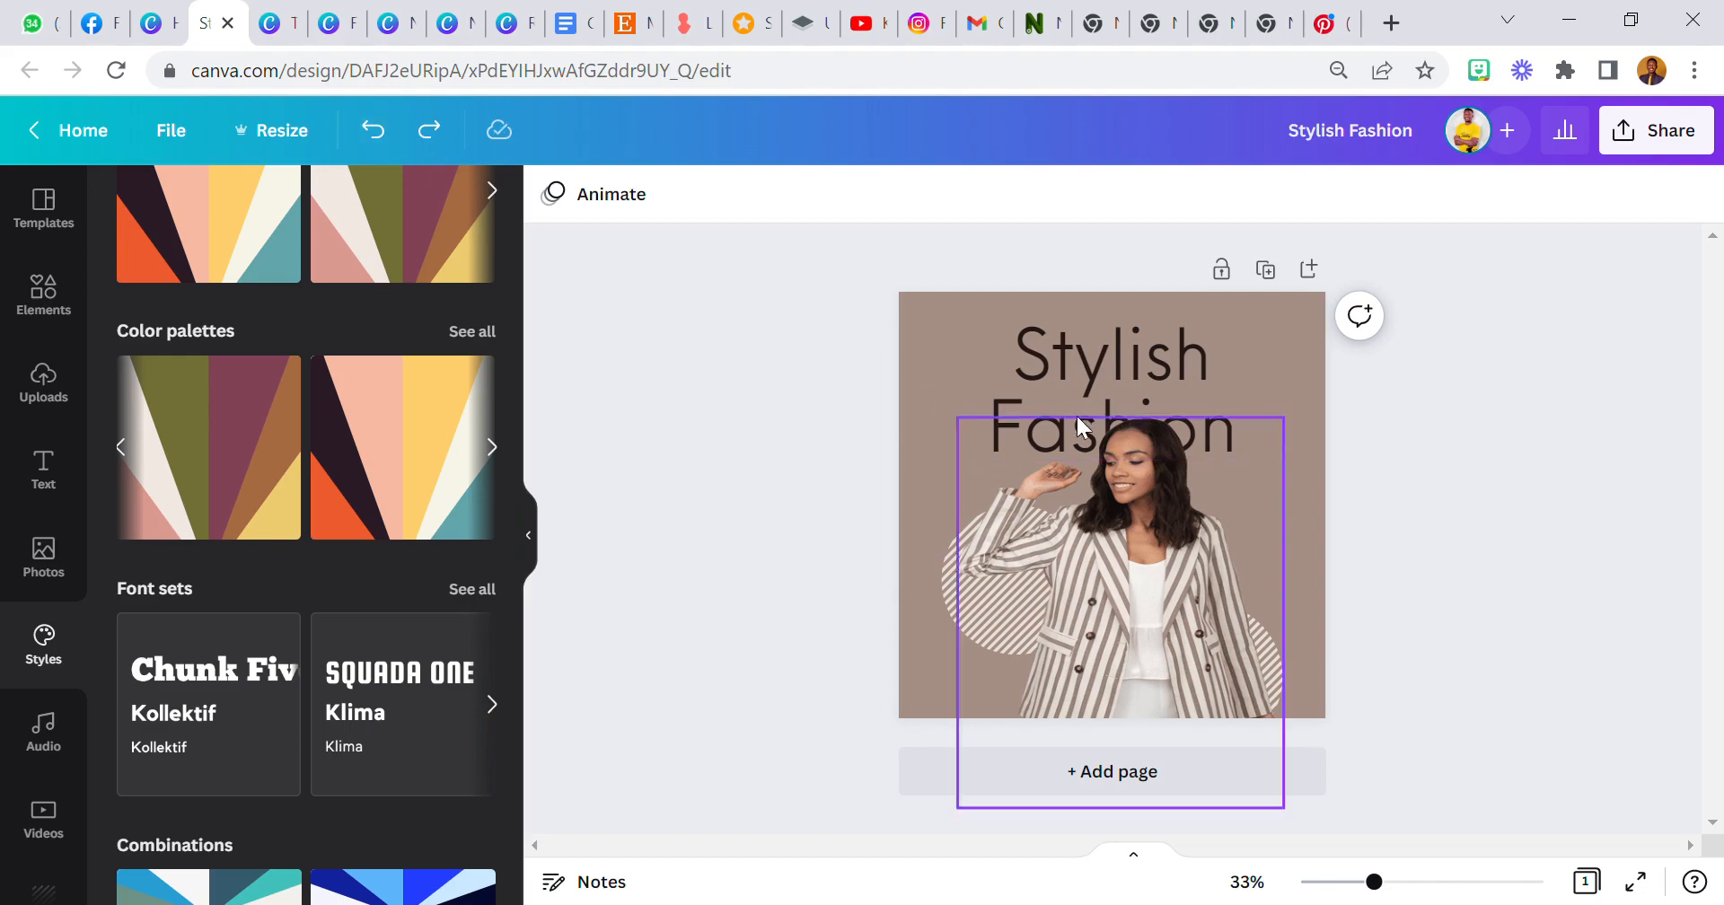
drag(1090, 476, 1081, 500)
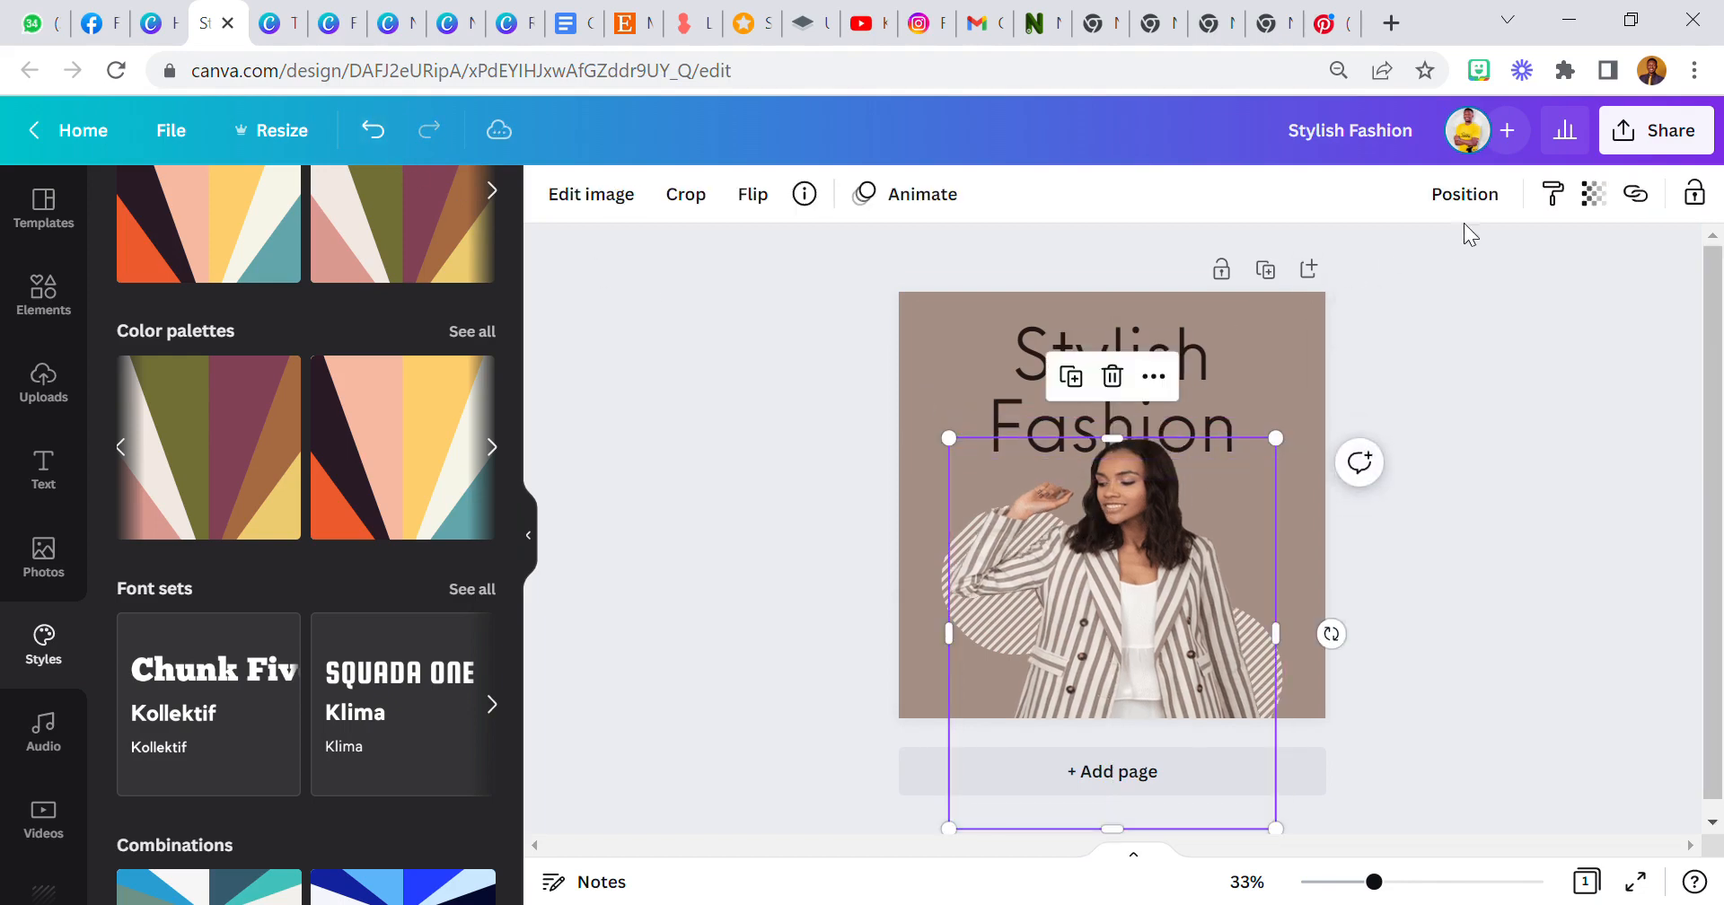